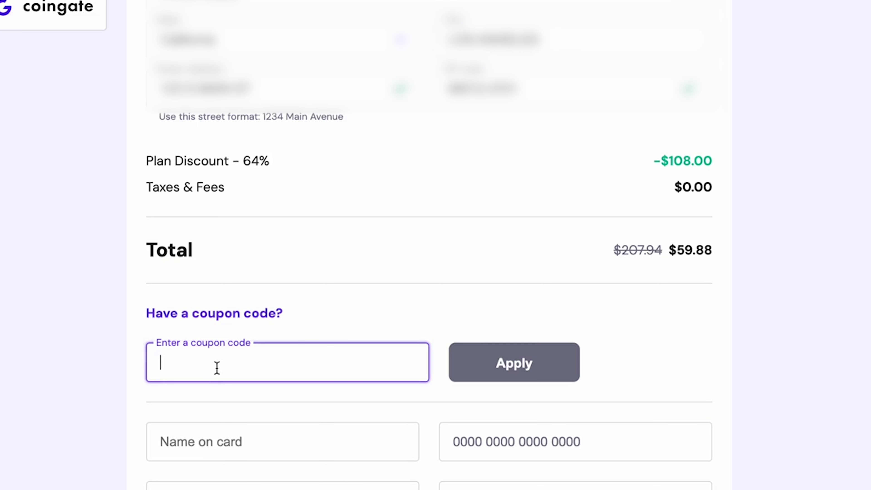
Apply the coupon code CHARLIECHANG to the order totalling $59.88.
type("CHARLIECHANG")
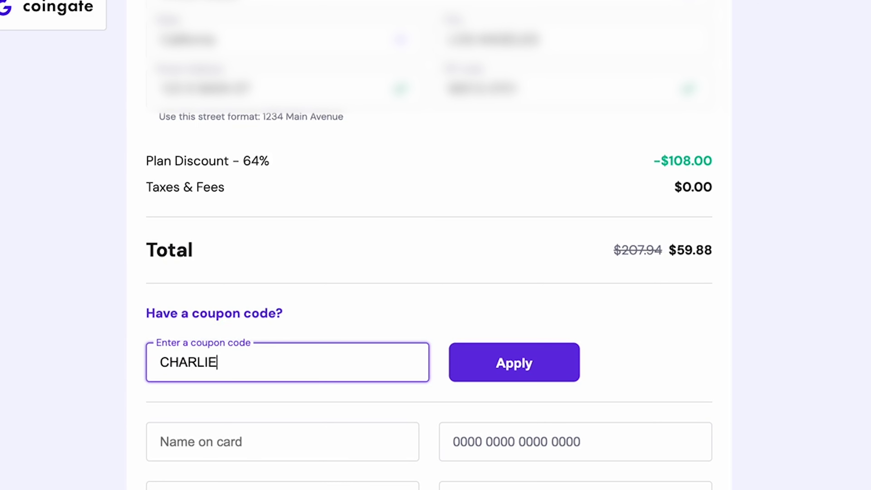
left_click(501, 374)
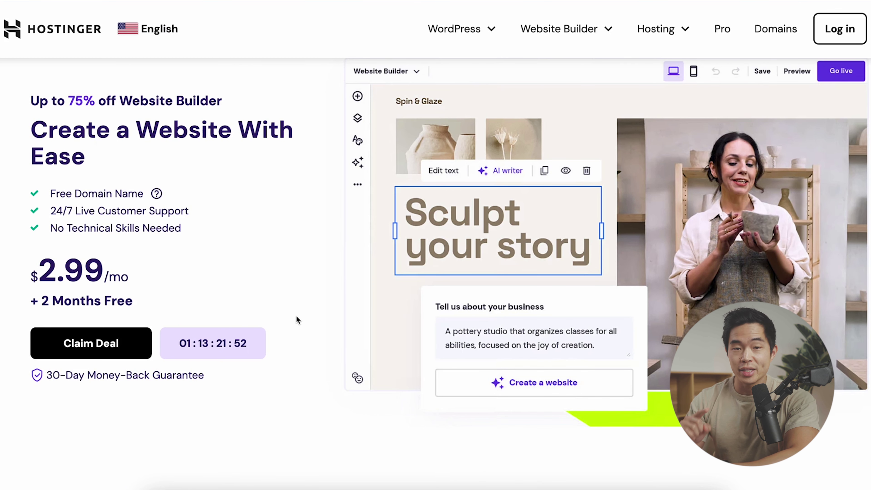
Claim the website builder deal and compare the prices, top features, AI tools and eCommerce options of the Premium and Business plans.
left_click(99, 344)
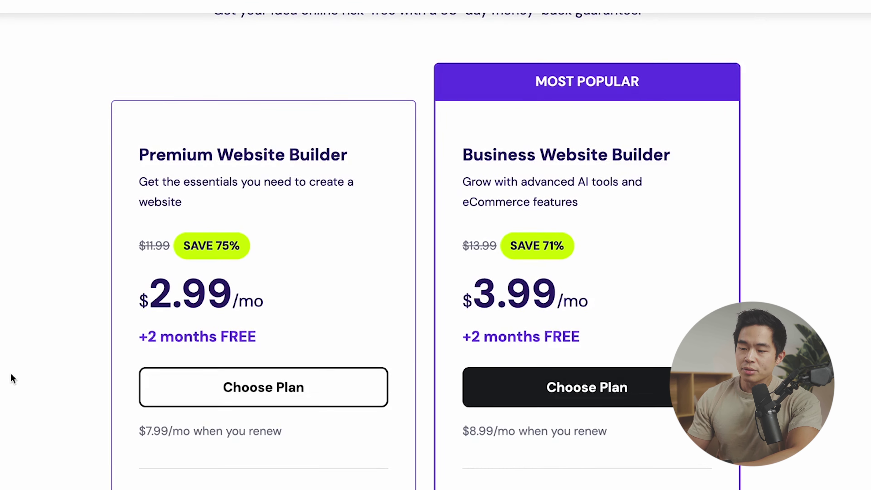
scroll(176, 194, "up", 2)
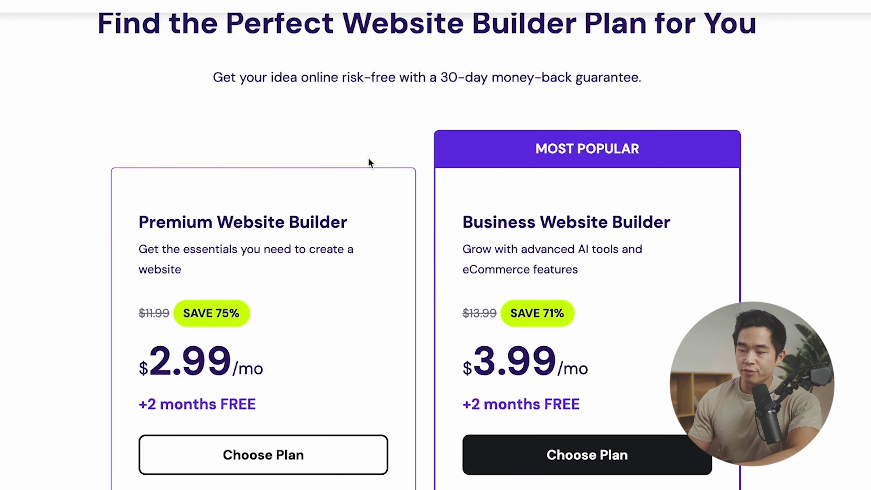
scroll(369, 159, "down", 1)
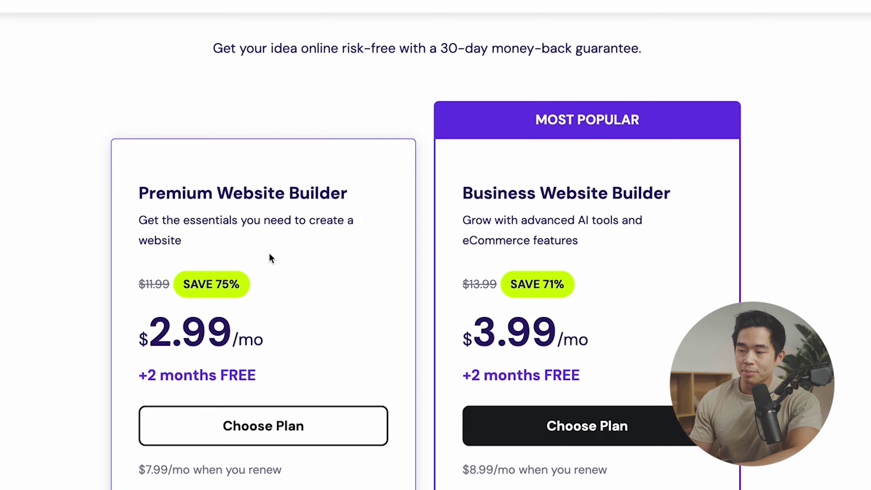
scroll(269, 254, "down", 2)
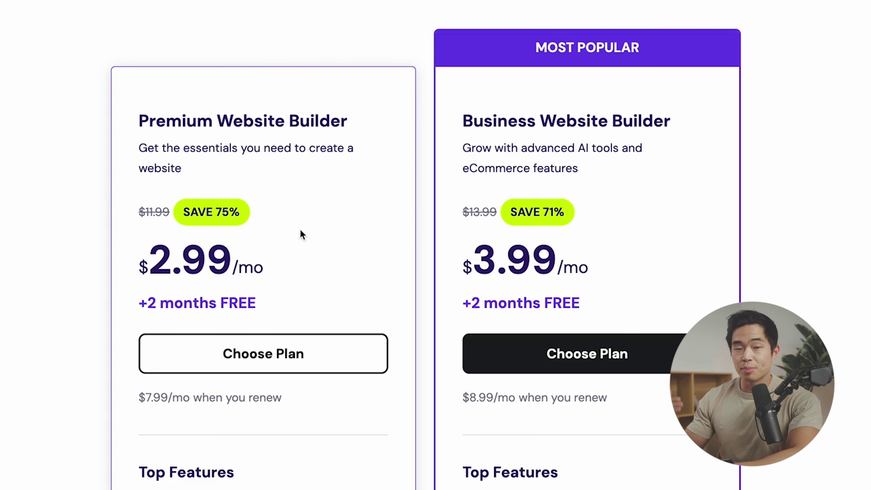
scroll(302, 234, "down", 2)
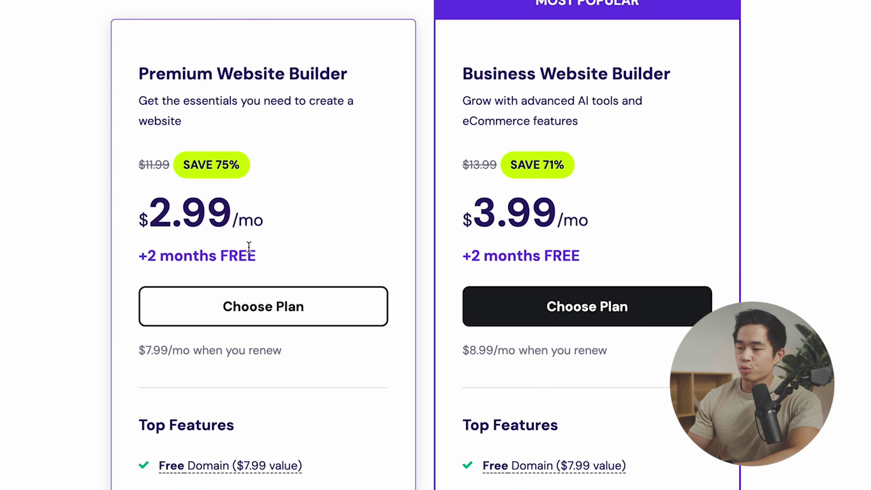
scroll(421, 347, "down", 15)
scroll(409, 338, "up", 1)
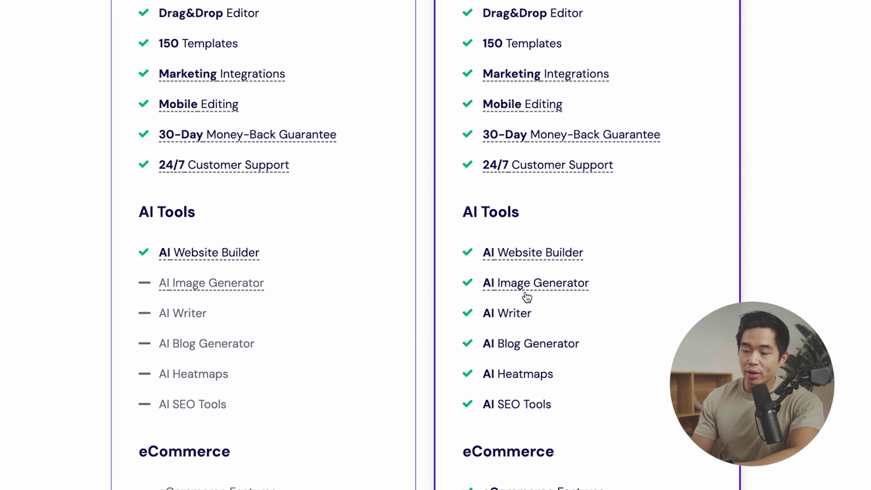
scroll(422, 240, "down", 5)
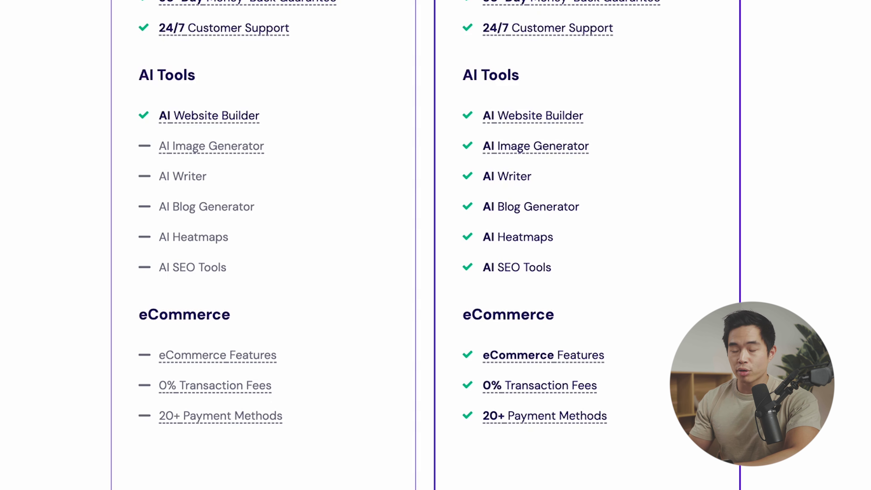
scroll(649, 37, "up", 15)
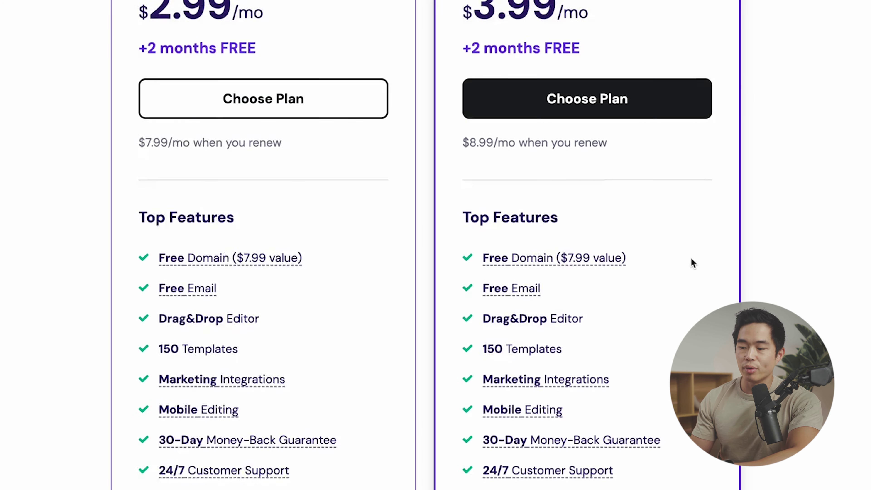
scroll(693, 263, "down", 13)
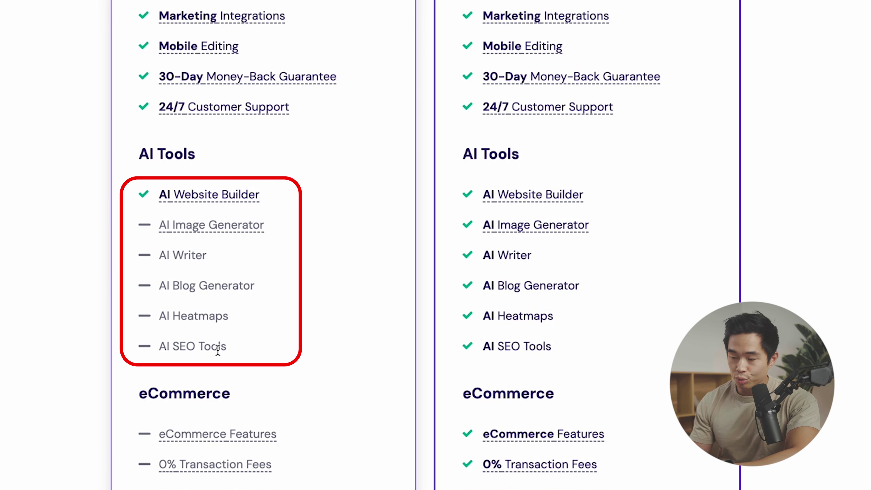
scroll(313, 472, "down", 3)
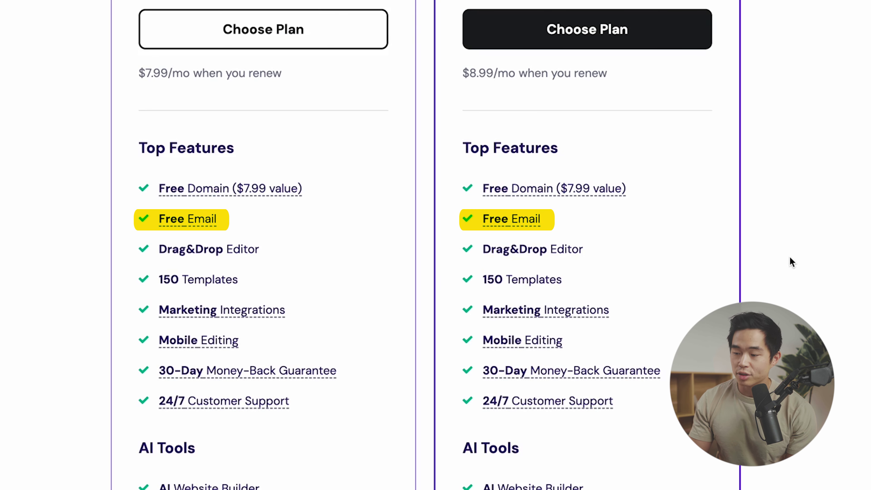
scroll(666, 274, "down", 2)
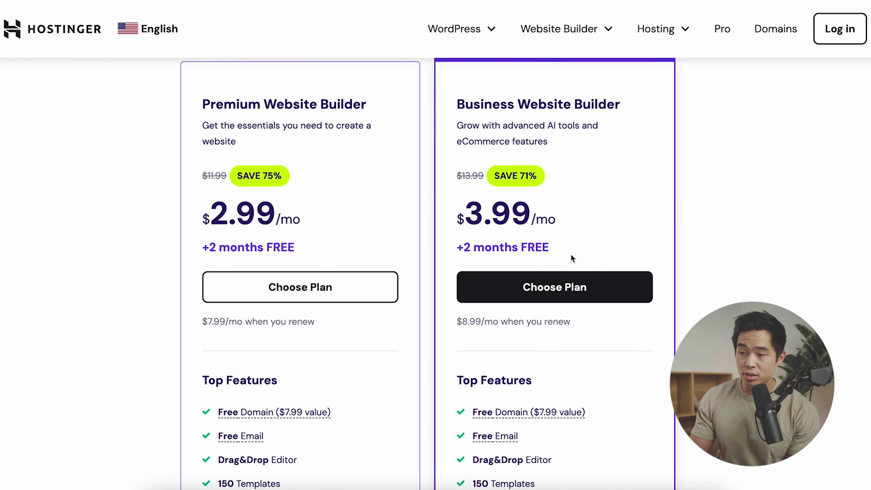
Choose the Business Website Builder plan with the 12-month billing period.
left_click(579, 285)
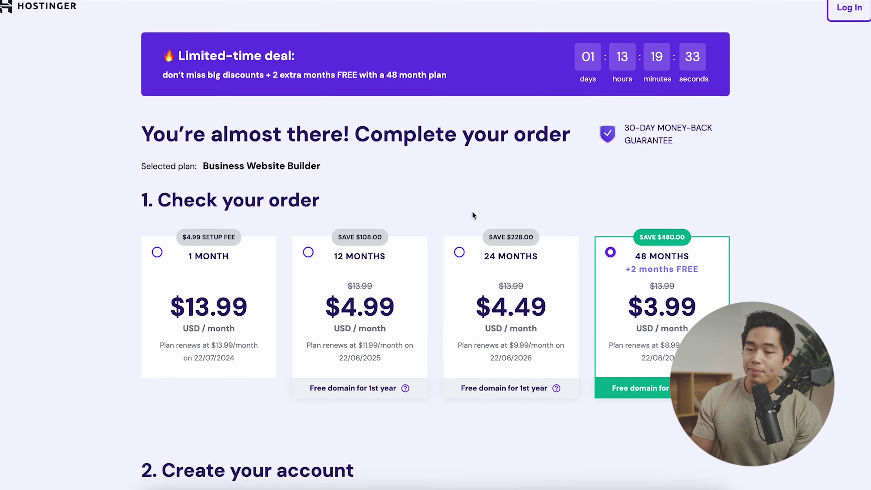
scroll(472, 212, "down", 2)
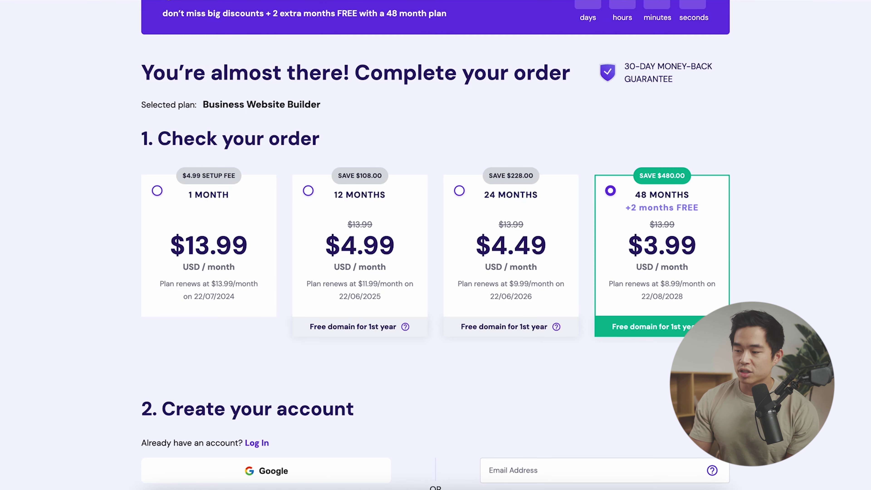
left_click(398, 292)
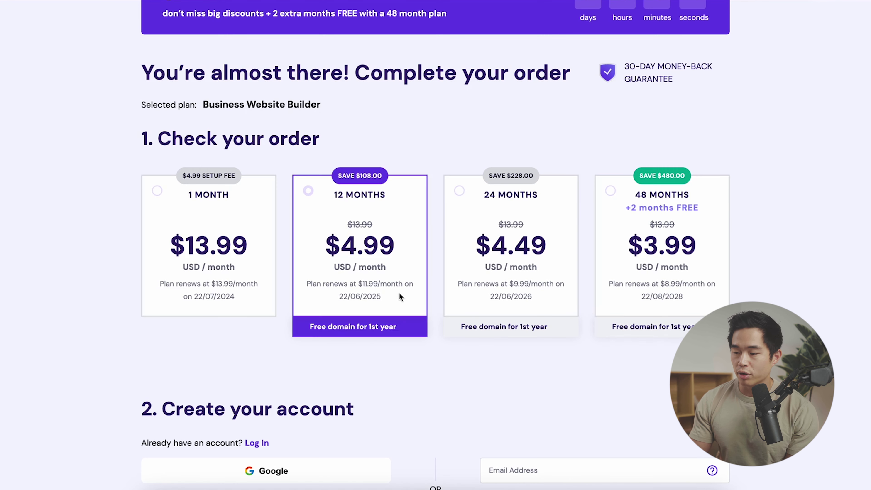
Enter the new account's email address and password, and fill in the billing contact and address details.
scroll(399, 293, "down", 6)
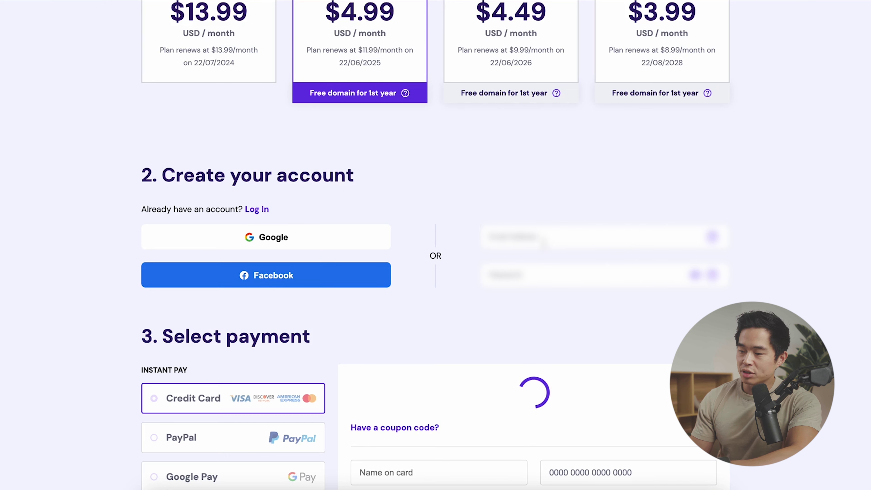
left_click(577, 241)
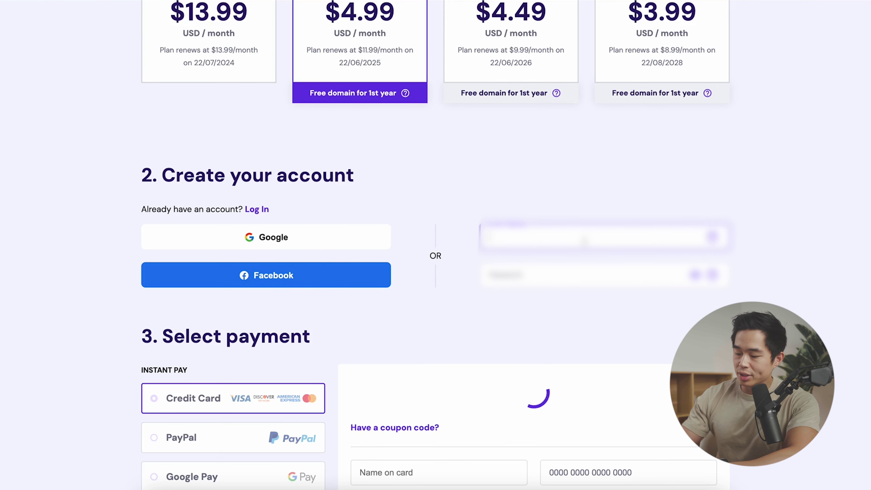
scroll(577, 240, "down", 4)
scroll(128, 269, "down", 3)
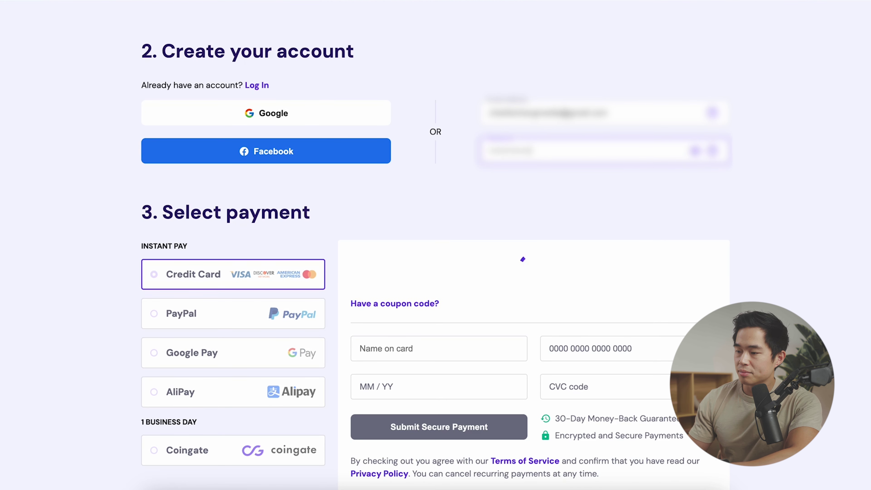
scroll(402, 185, "down", 2)
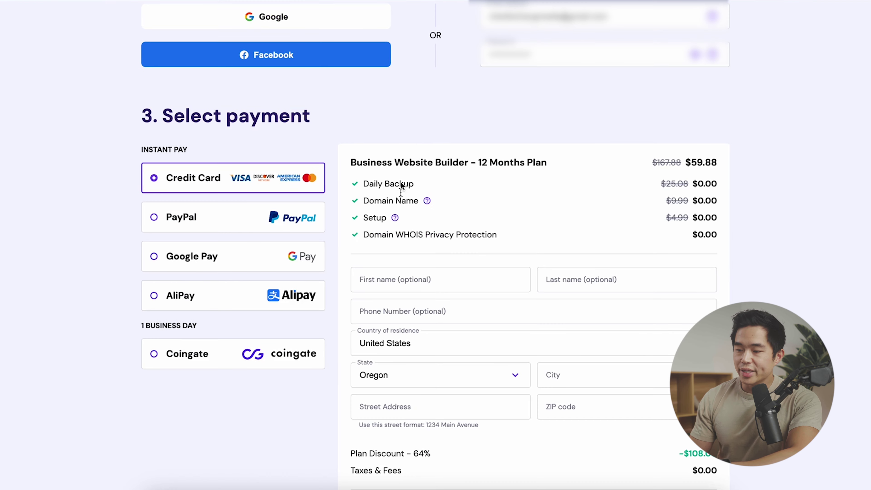
scroll(377, 188, "down", 2)
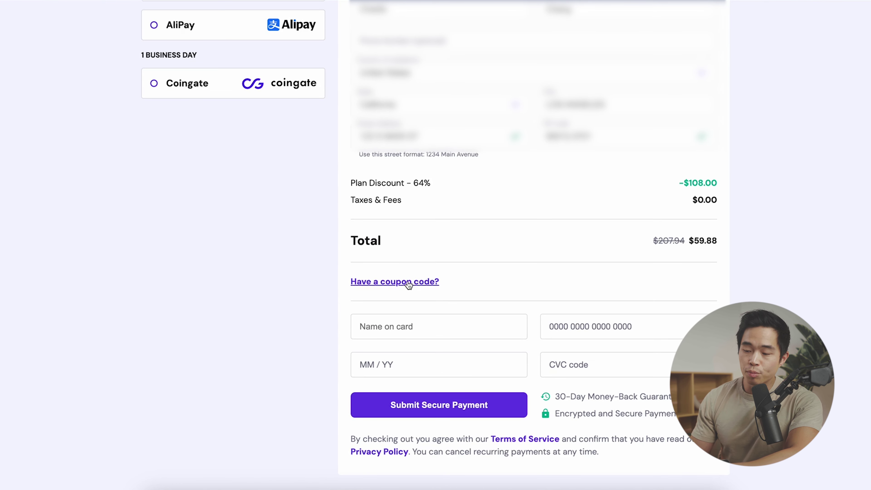
Apply the coupon code CHARLIECHANG to the 12-month Business Website Builder order.
left_click(408, 282)
left_click(398, 313)
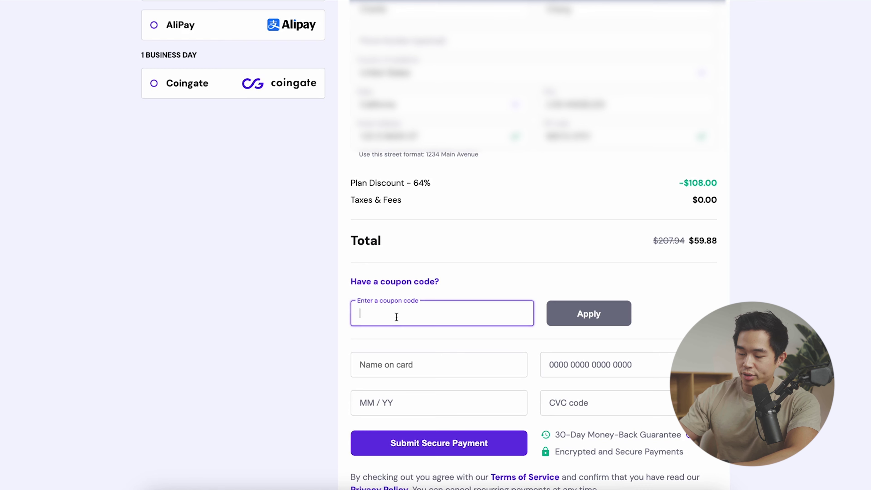
type("CHARLIECHANG")
left_click(580, 320)
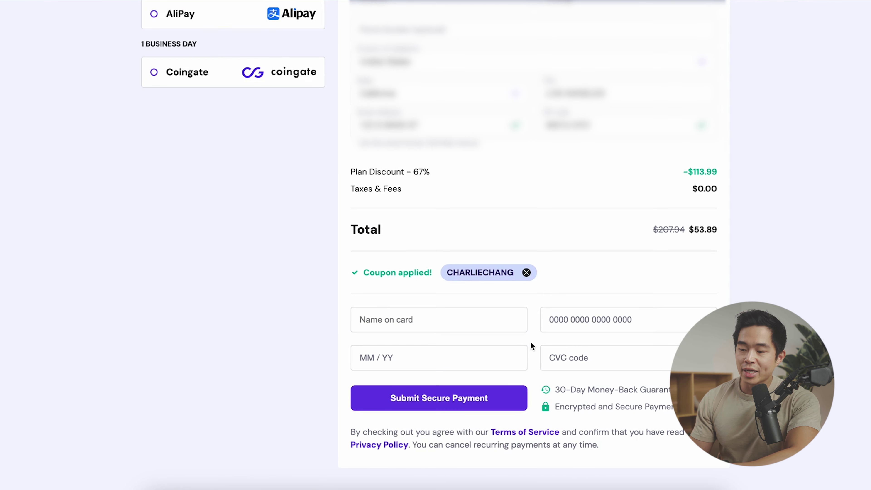
Go to the name-on-card field and review the available payment methods for the order.
left_click(420, 319)
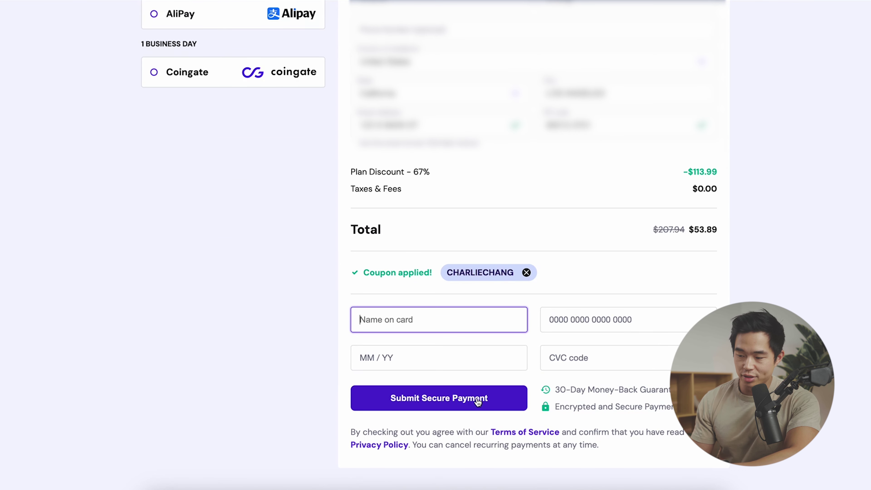
scroll(272, 68, "up", 5)
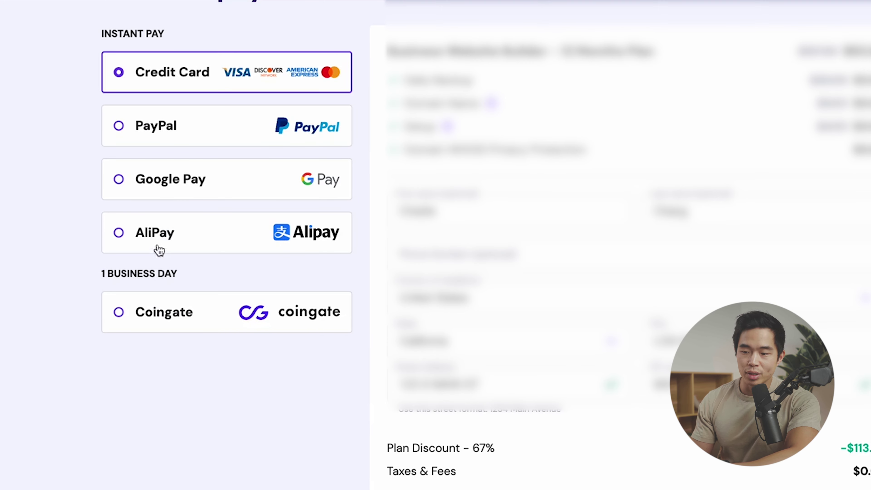
scroll(440, 252, "down", 1)
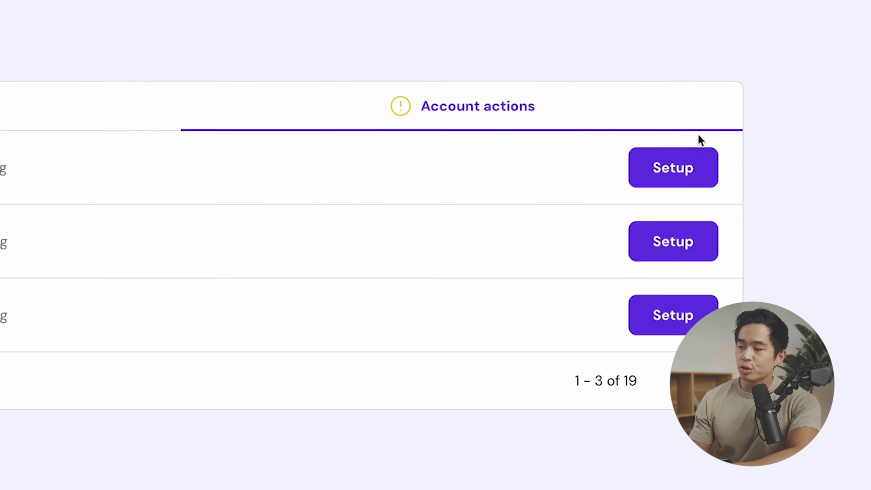
Start setting up the purchased plan, choosing to create a new website with Hostinger Website Builder.
left_click(636, 160)
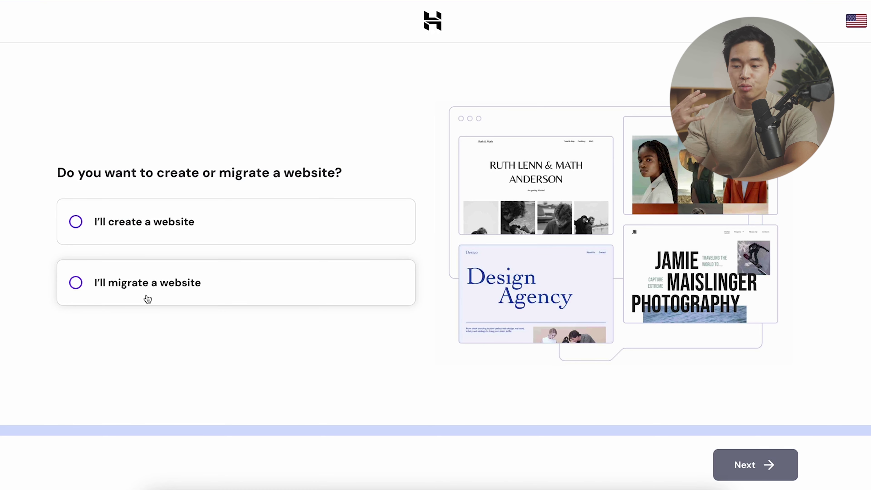
left_click(144, 233)
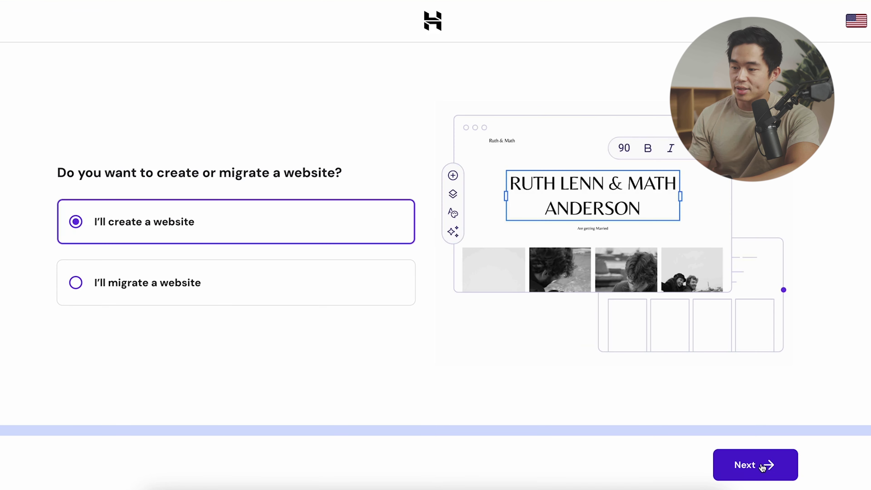
left_click(762, 467)
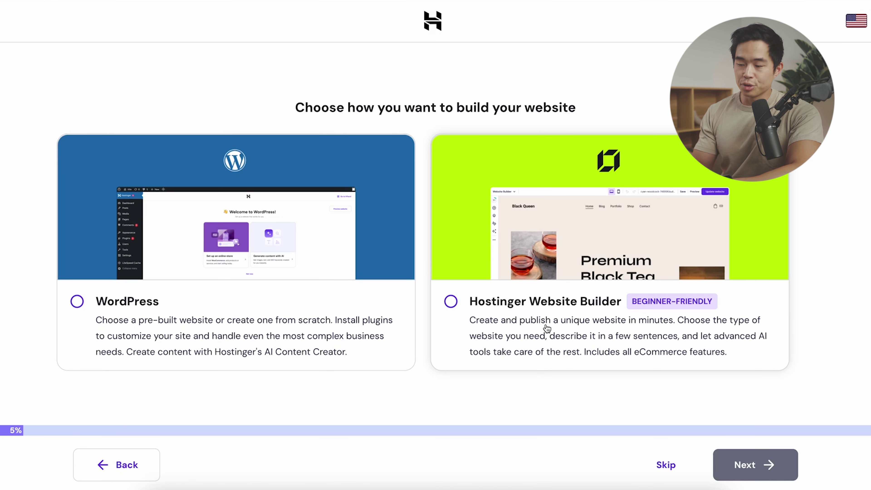
left_click(537, 308)
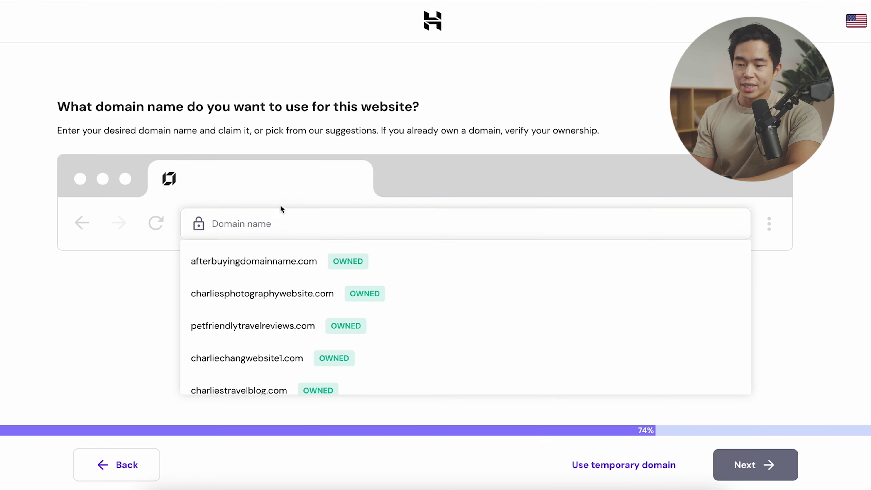
Claim the domain charliesdemowebsite2.com for the website and finish its registration with the existing contact details.
left_click(270, 230)
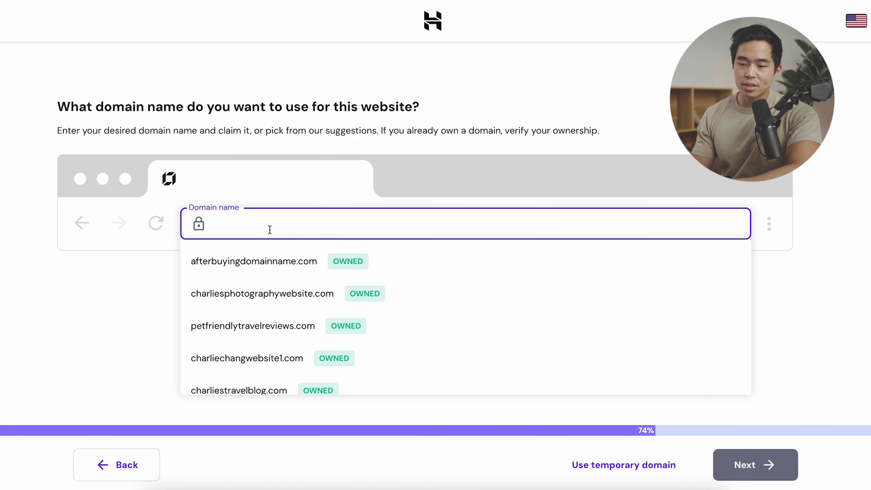
type("charliesdemowebsite1.com")
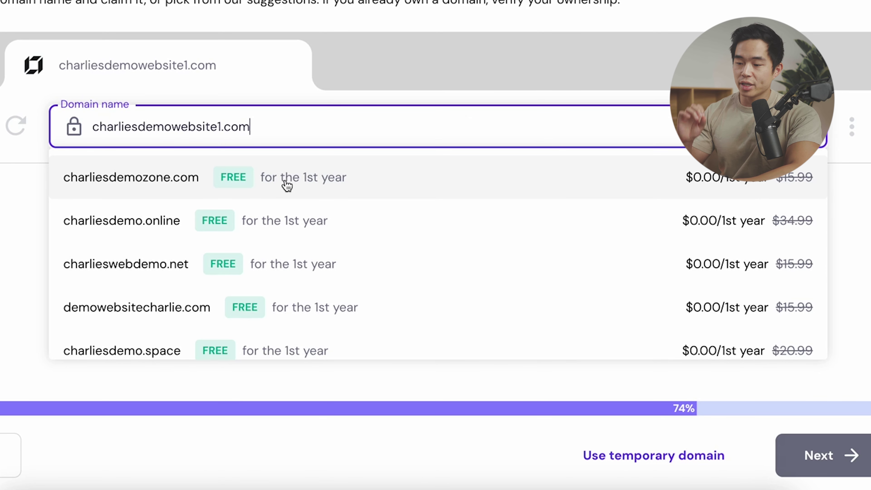
key("Left")
key("Left")
key("Left")
key("Left")
key("BackSpace")
type("2")
left_click(178, 187)
left_click(834, 455)
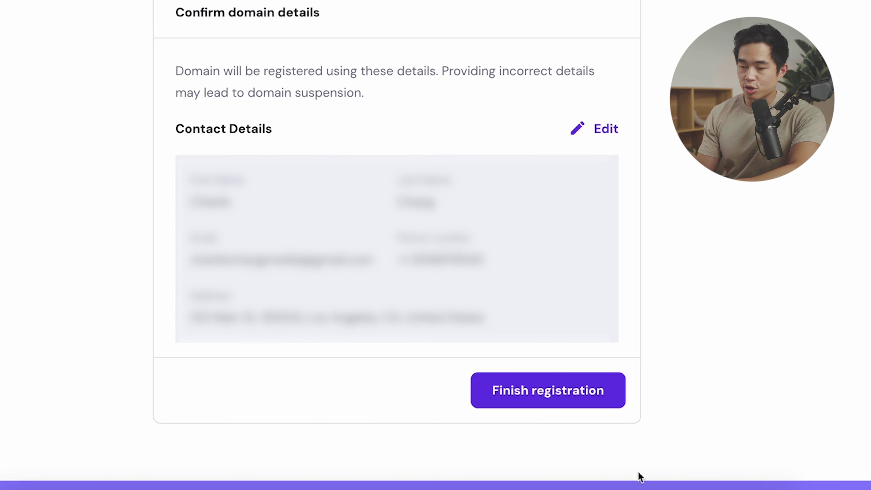
left_click(551, 395)
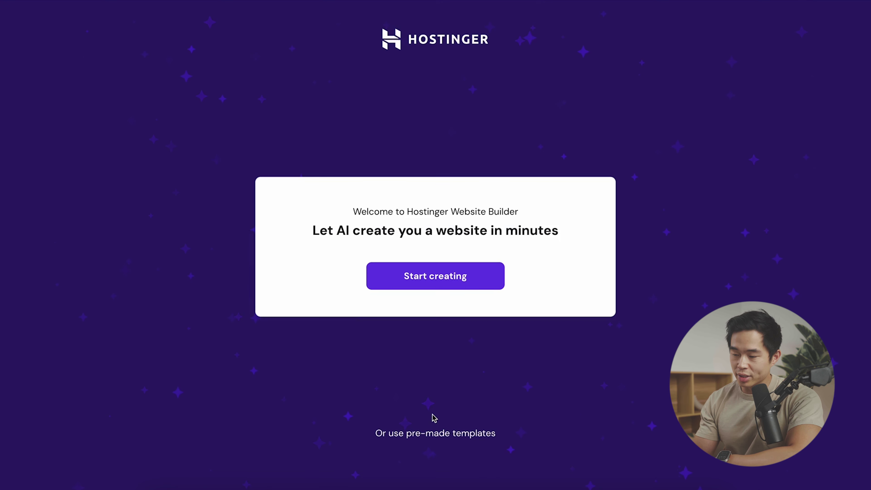
Start the AI website creation with the type Portfolio and a brand name made of the owner's name followed by Portfolio.
left_click(450, 277)
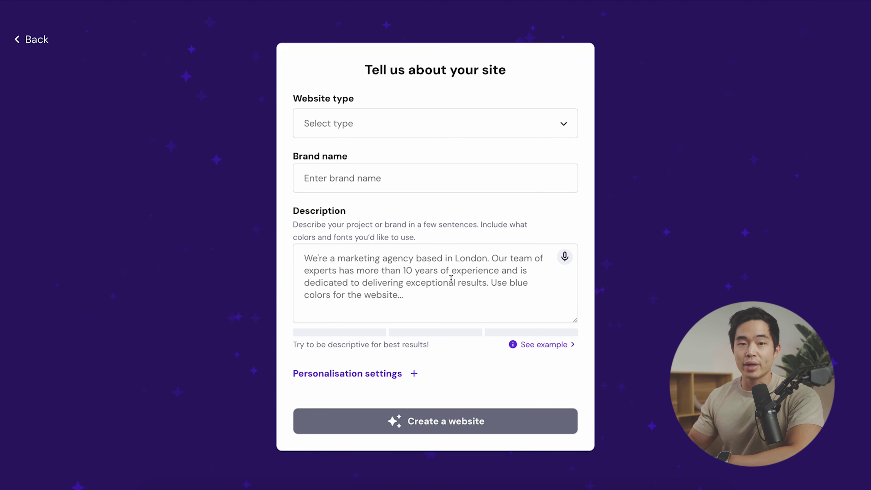
left_click(390, 116)
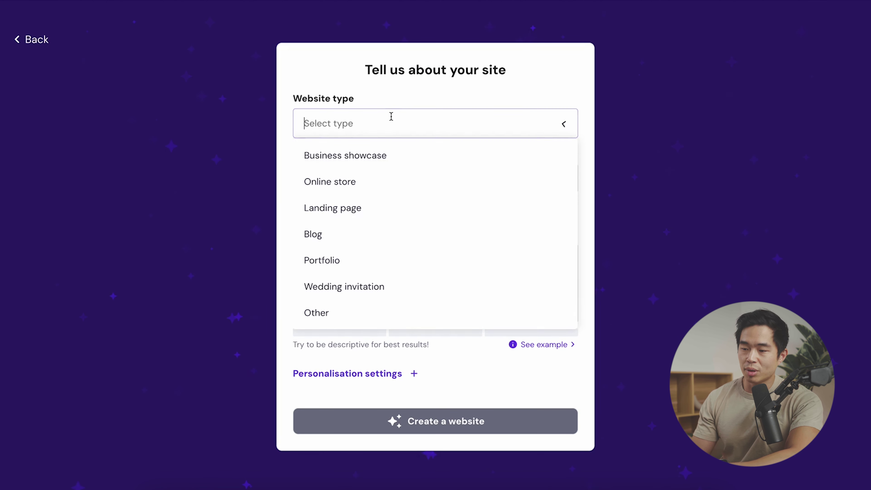
left_click(378, 267)
type("C")
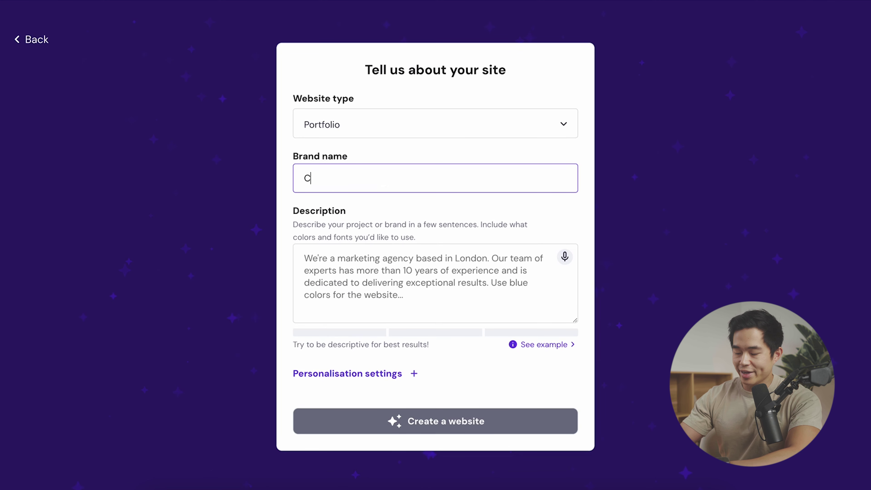
type("harlie Chang Portfolio")
Describe a Southern California photography business with 10 years of experience in lifestyle, headshot and graduation shoots, and generate the website with Surprise me colors.
left_click(423, 240)
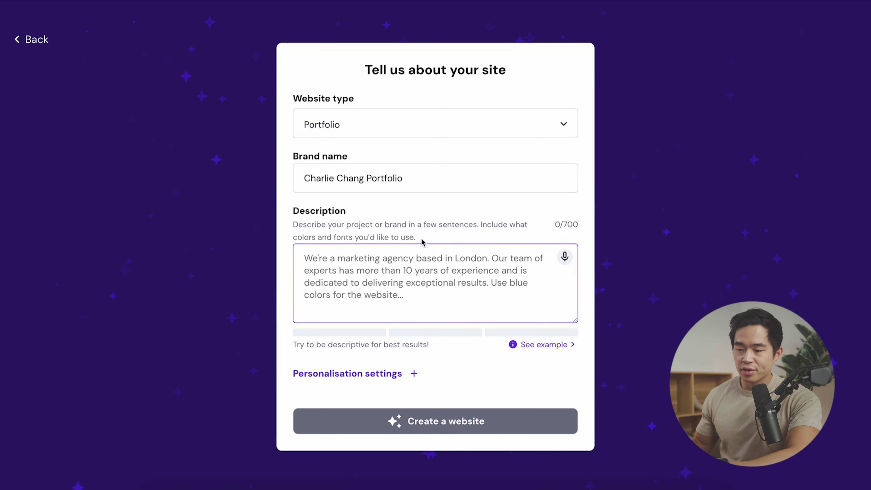
type("Charlie Chang Portfolio is photography business that focuses on lifestyle photos, headshots for actors and actresses, graduation shoots, and so on. We are located in Southern California and have 10 years of experience.")
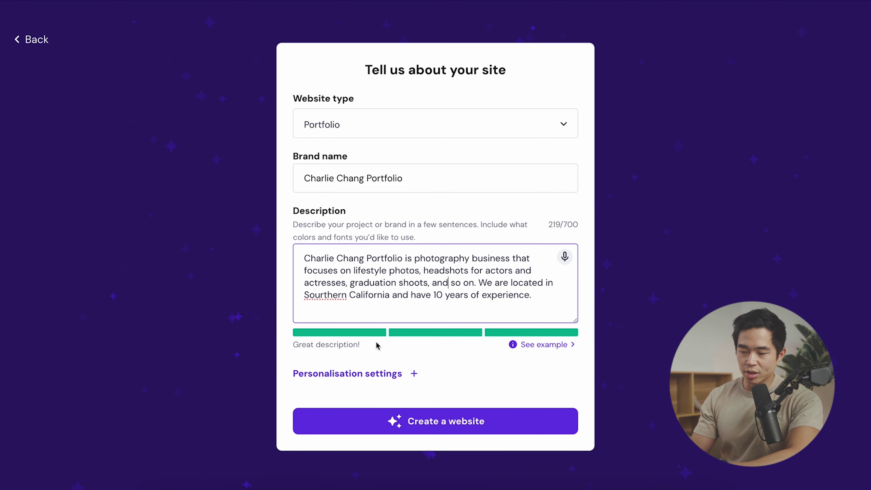
left_click(373, 377)
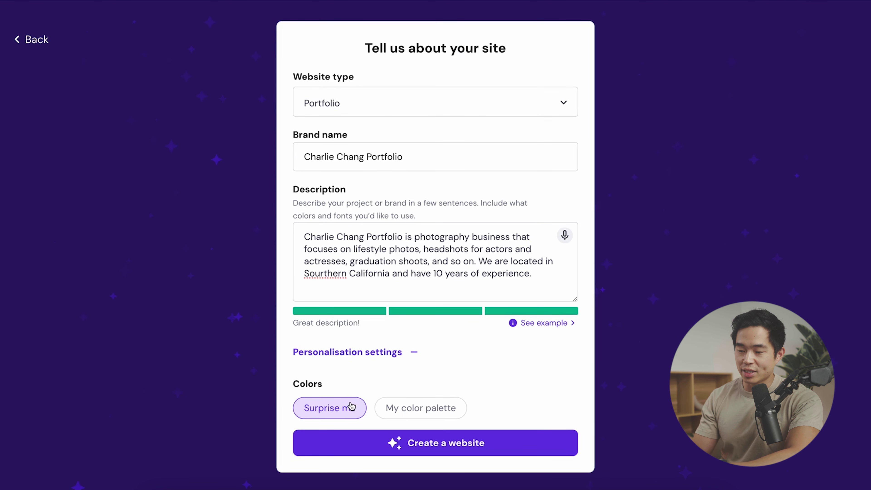
left_click(458, 450)
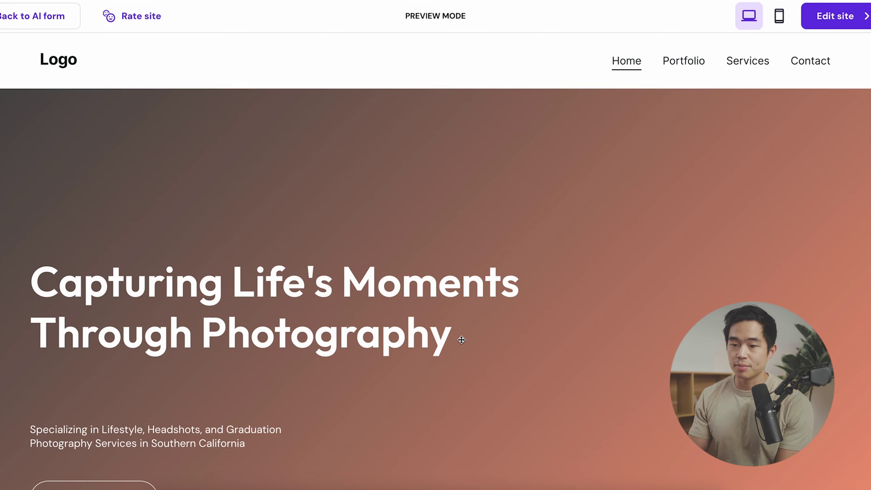
Review the generated home page from the hero section to the footer in the desktop preview.
scroll(296, 206, "down", 15)
scroll(296, 206, "down", 15)
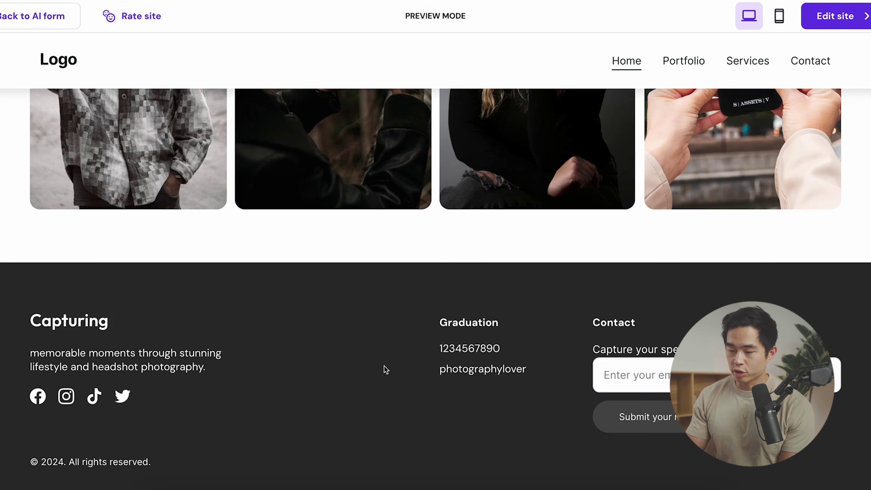
scroll(386, 369, "up", 20)
scroll(451, 122, "down", 5)
scroll(452, 122, "up", 15)
scroll(452, 125, "up", 7)
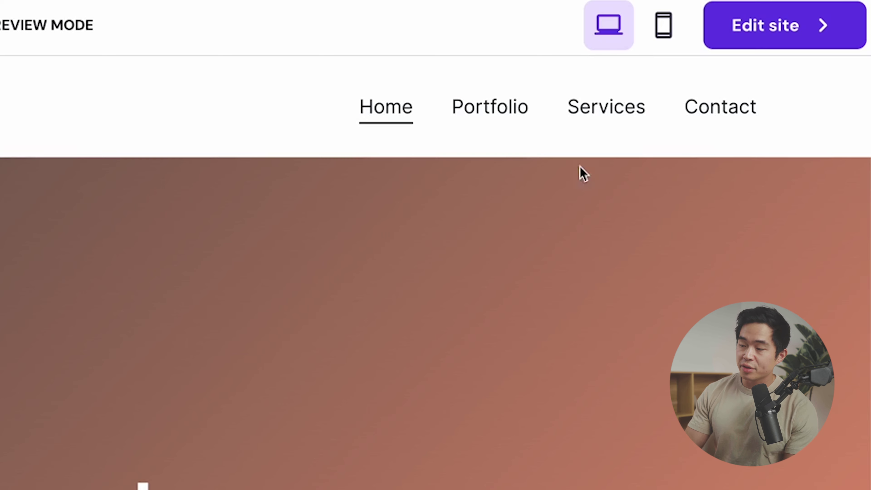
Check the generated home page in the mobile preview and return to the desktop preview.
left_click(664, 26)
scroll(402, 237, "down", 10)
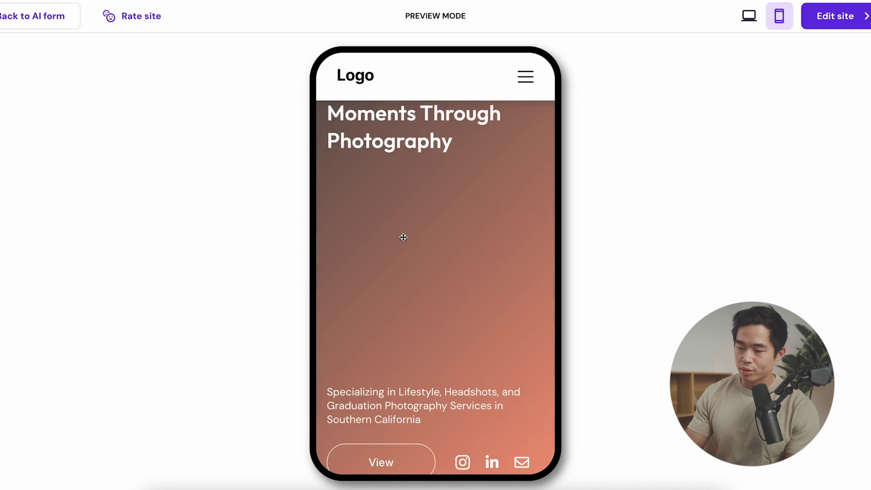
scroll(403, 237, "down", 15)
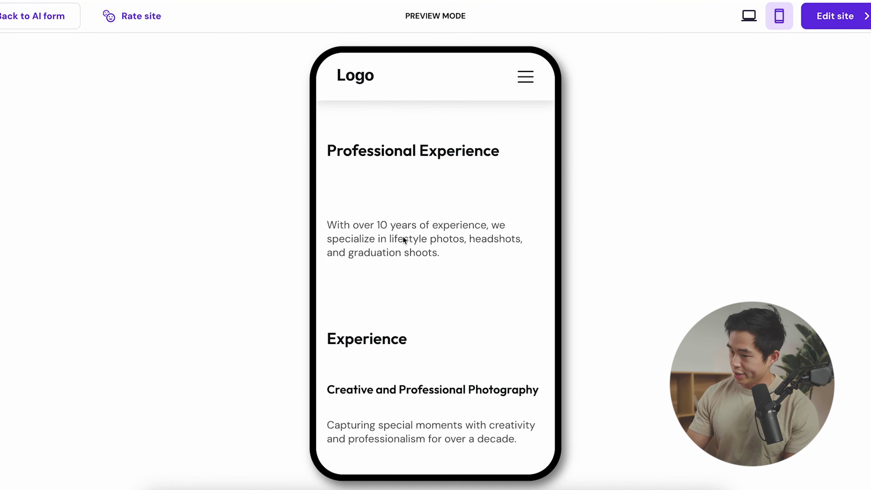
left_click(748, 18)
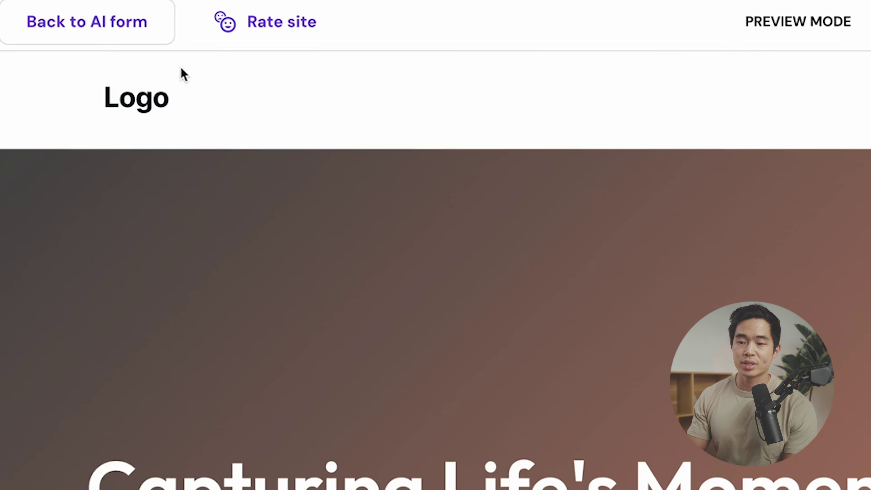
Open the generated site for editing and look over the hero section of its home page.
mouse_move(30, 23)
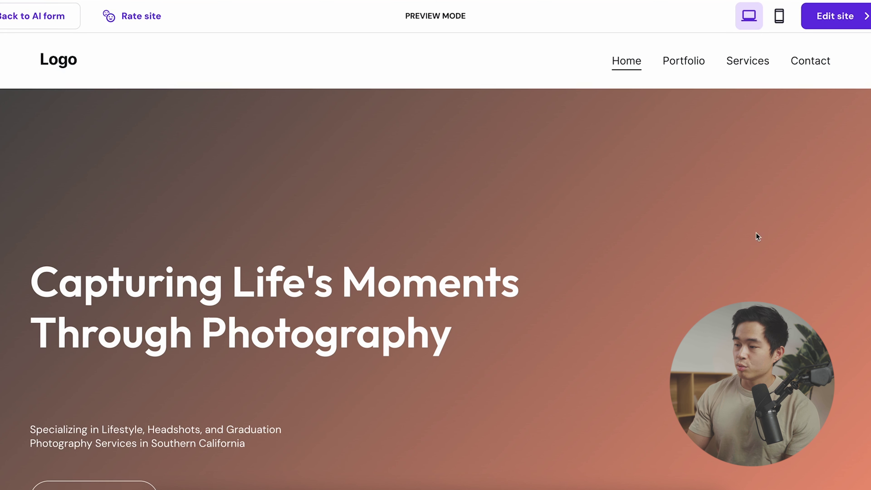
left_click(838, 9)
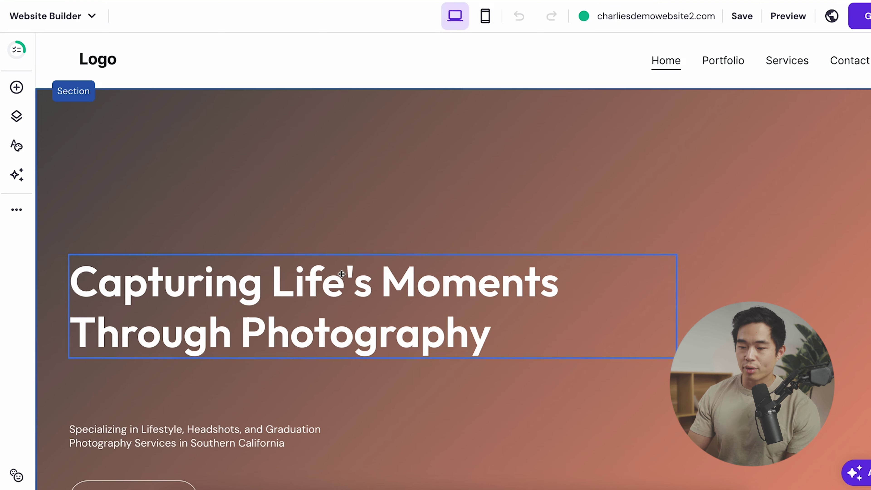
scroll(341, 274, "down", 2)
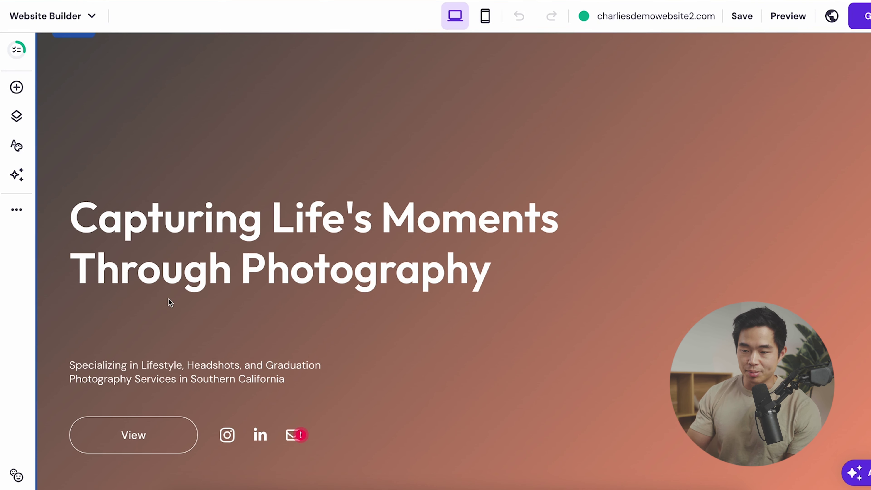
scroll(293, 182, "up", 2)
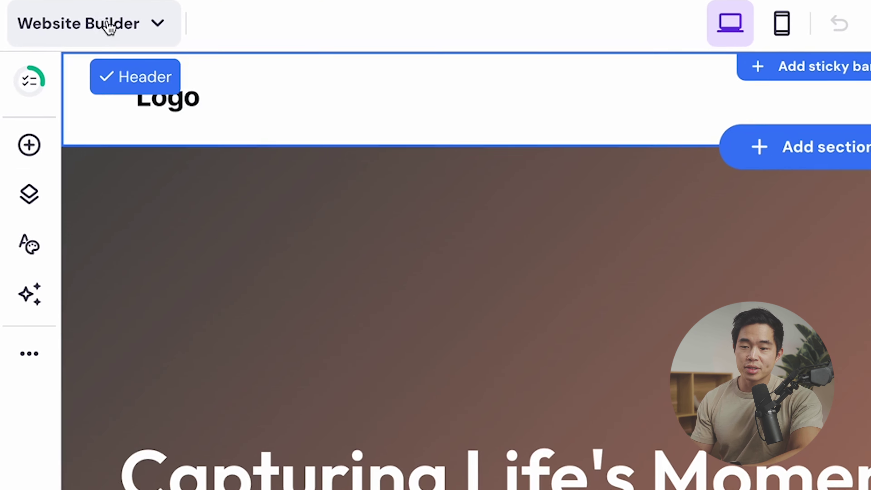
Start creating another new website, choosing the pre-made templates instead of AI generation.
left_click(109, 27)
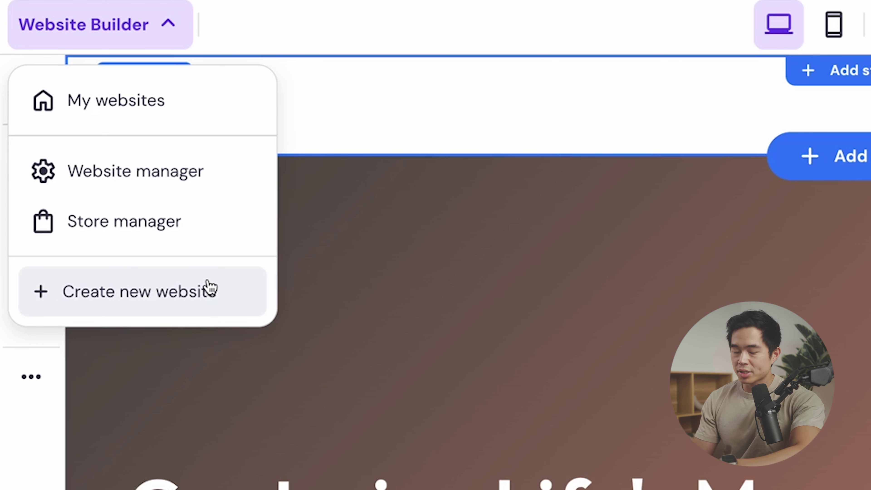
left_click(210, 289)
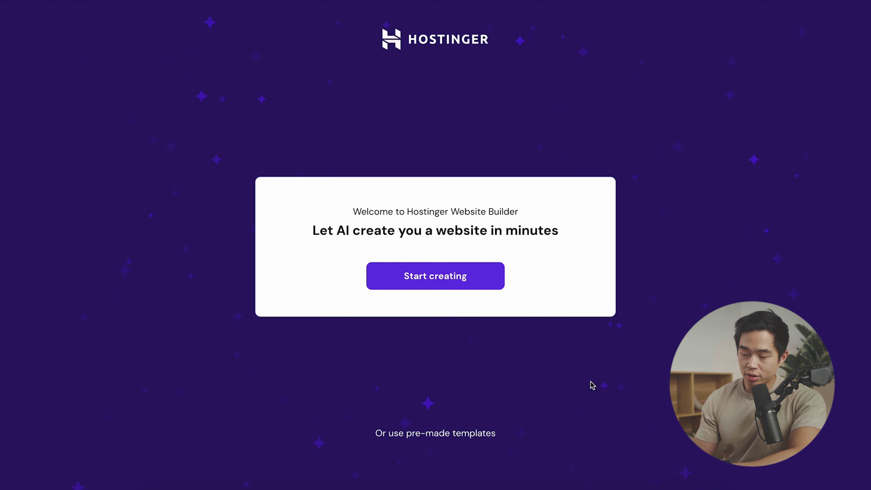
left_click(454, 434)
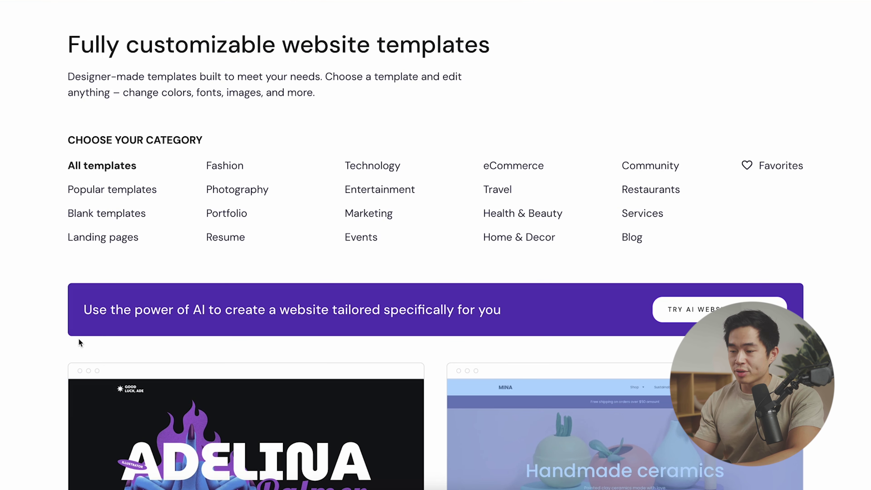
Browse the full template list and the Photography, Popular and Blank template categories.
scroll(79, 338, "down", 10)
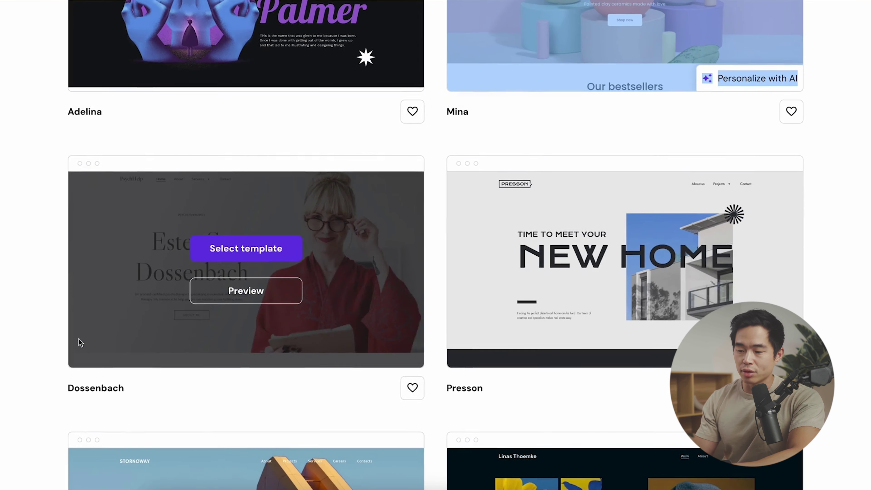
scroll(19, 341, "down", 12)
scroll(18, 340, "up", 20)
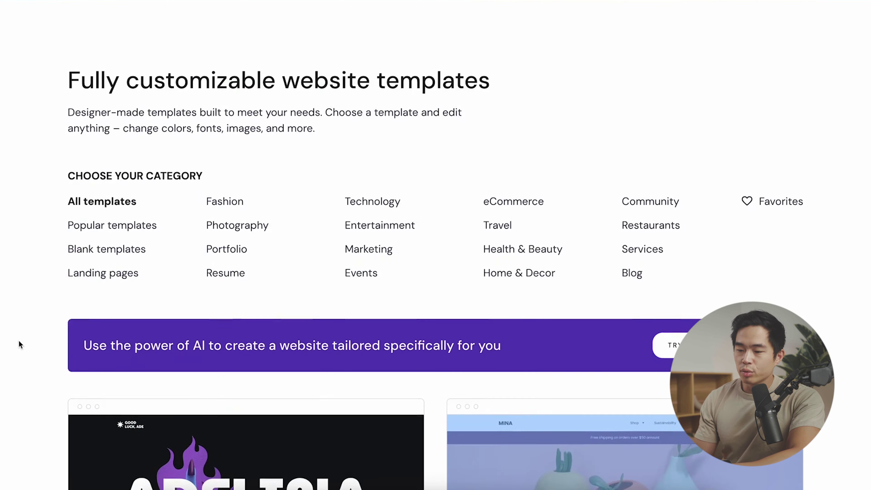
scroll(18, 340, "down", 1)
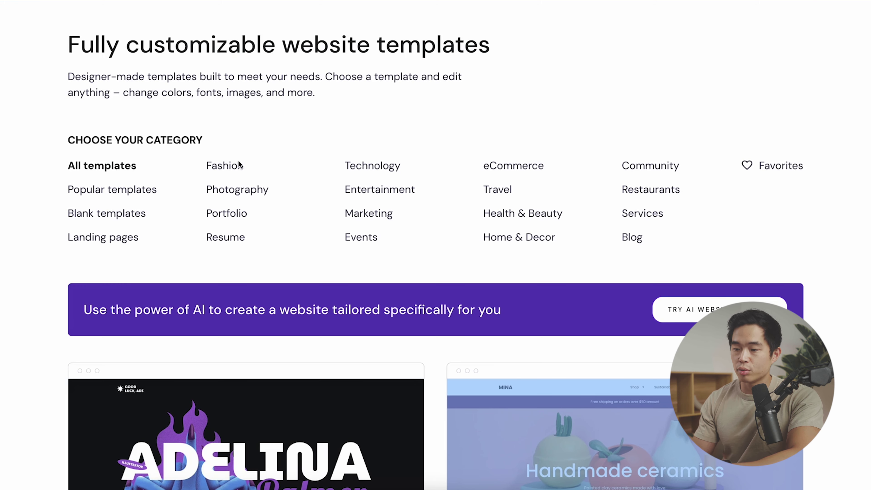
left_click(238, 194)
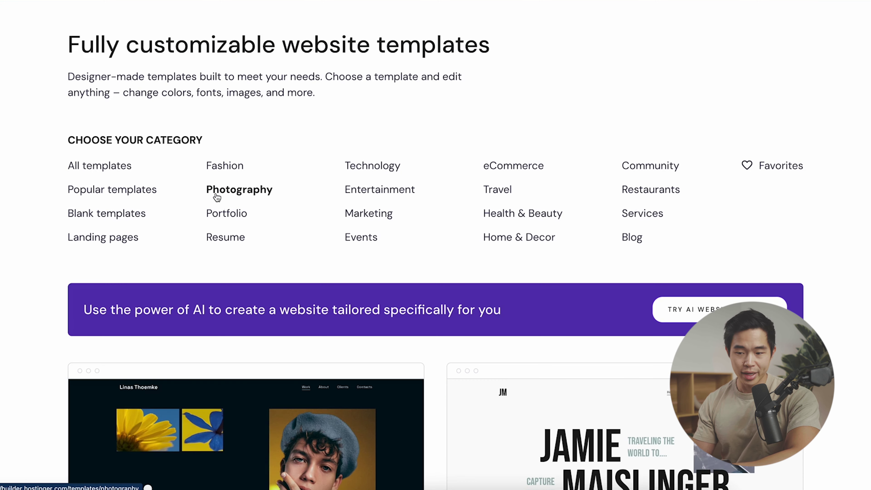
left_click(131, 194)
scroll(130, 195, "down", 3)
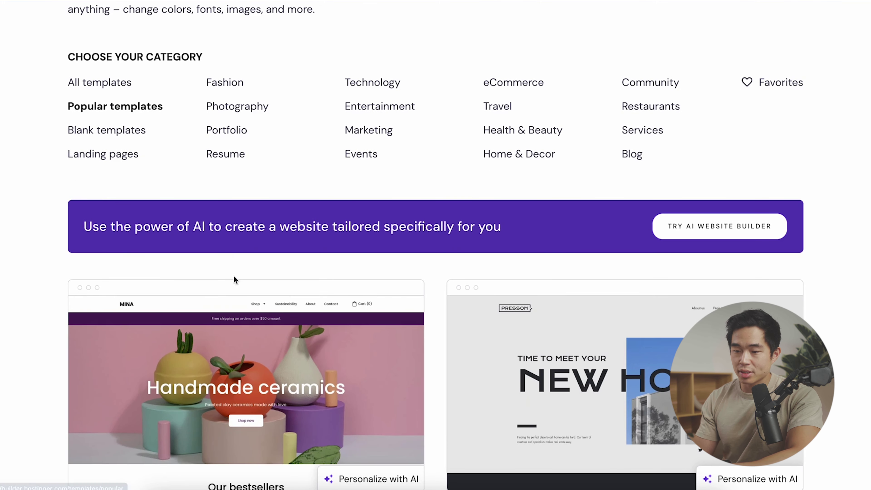
left_click(111, 130)
scroll(163, 267, "down", 6)
scroll(161, 258, "up", 5)
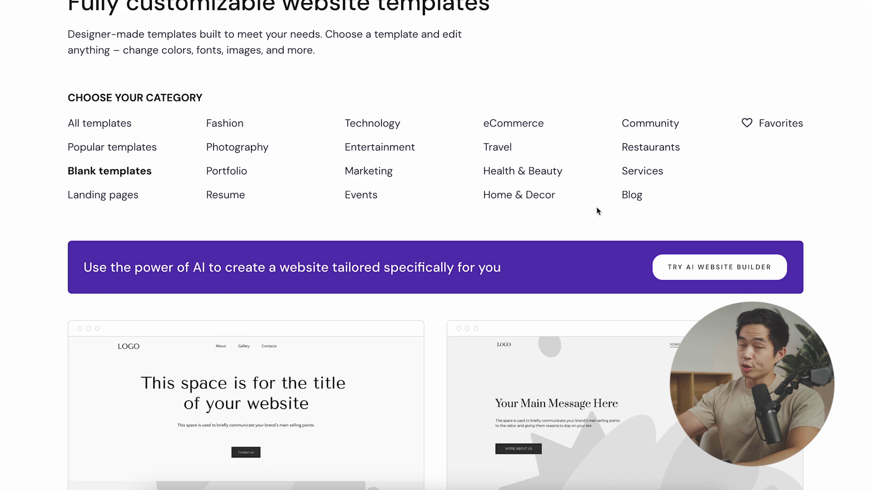
Examine both pages of the Photography templates and return to the first page.
left_click(236, 148)
scroll(227, 156, "up", 1)
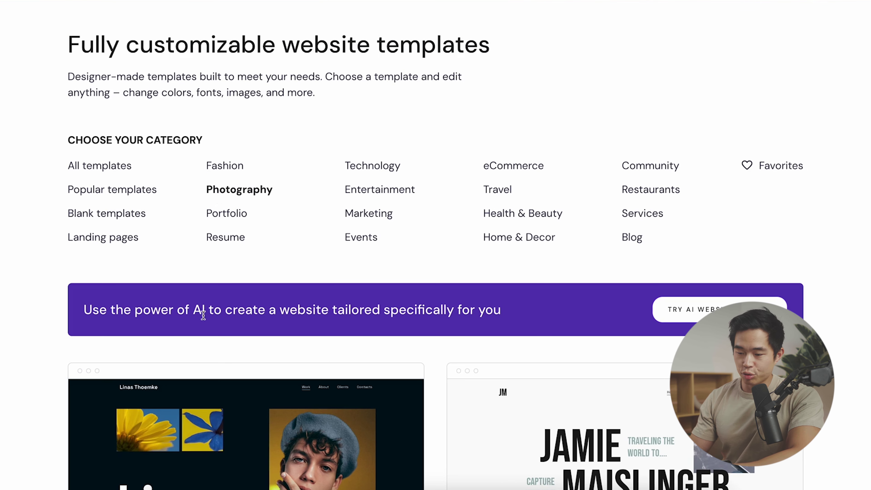
scroll(200, 311, "down", 6)
scroll(16, 302, "down", 20)
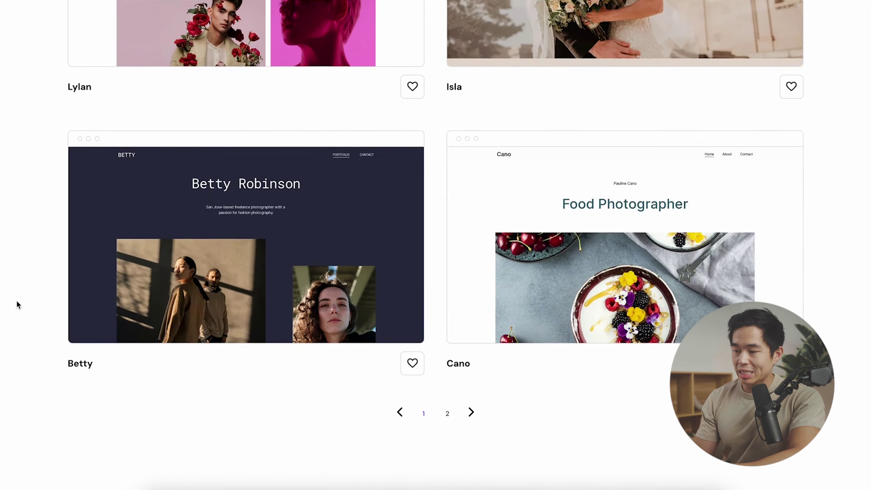
left_click(448, 414)
scroll(447, 420, "down", 15)
left_click(424, 413)
mouse_move(79, 292)
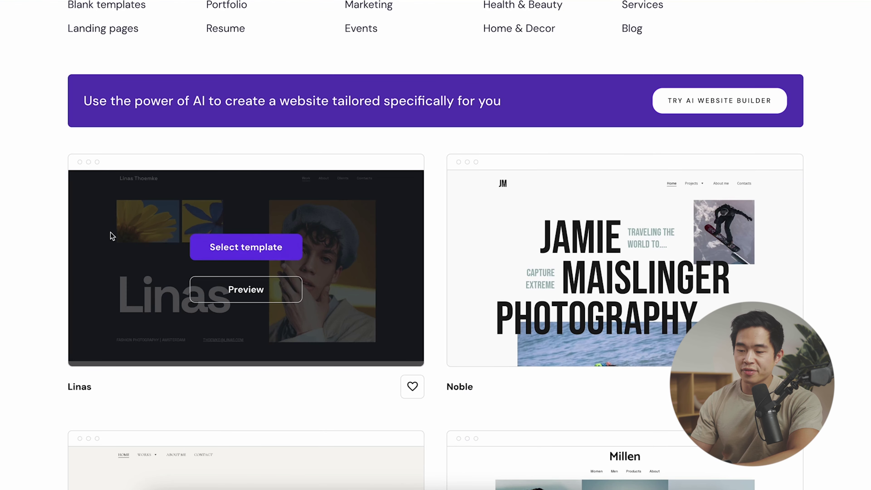
Preview the Linas template's Work and About pages and return to the template list.
left_click(255, 292)
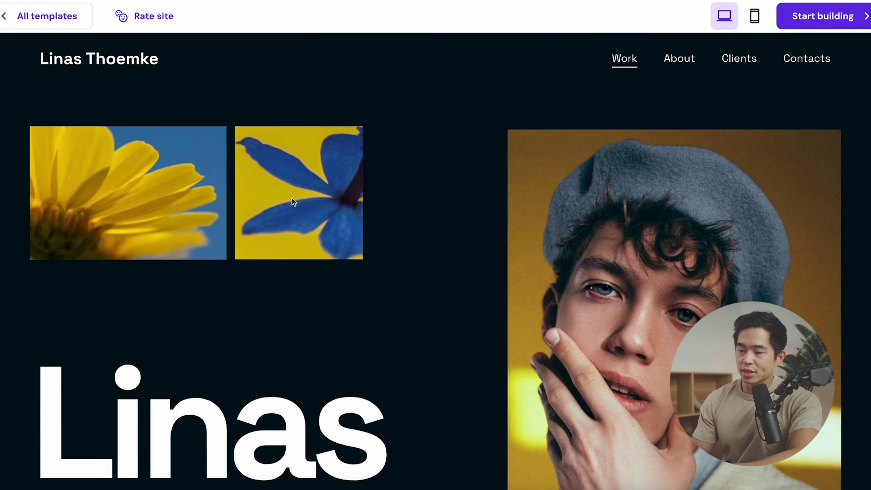
scroll(419, 254, "down", 10)
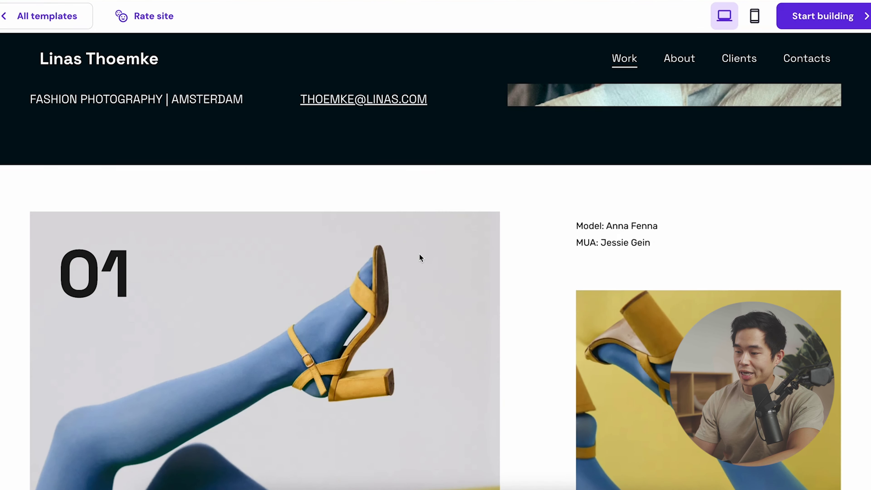
scroll(419, 256, "down", 5)
left_click(679, 58)
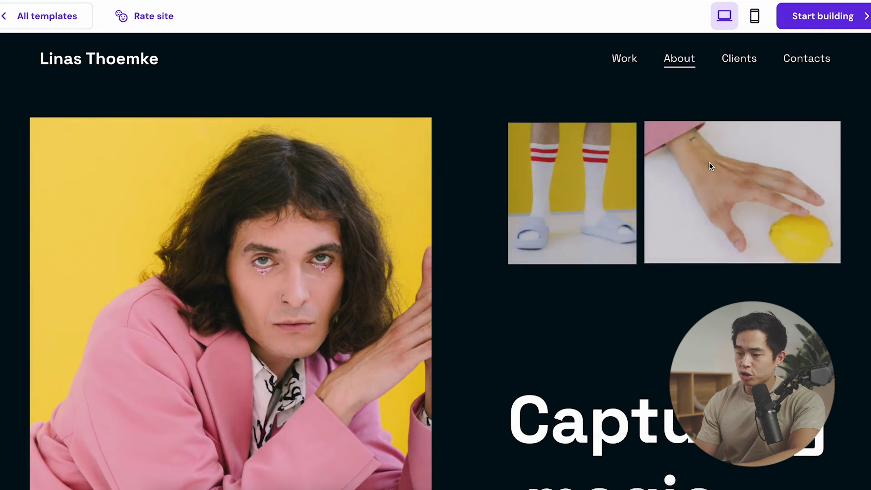
left_click(62, 16)
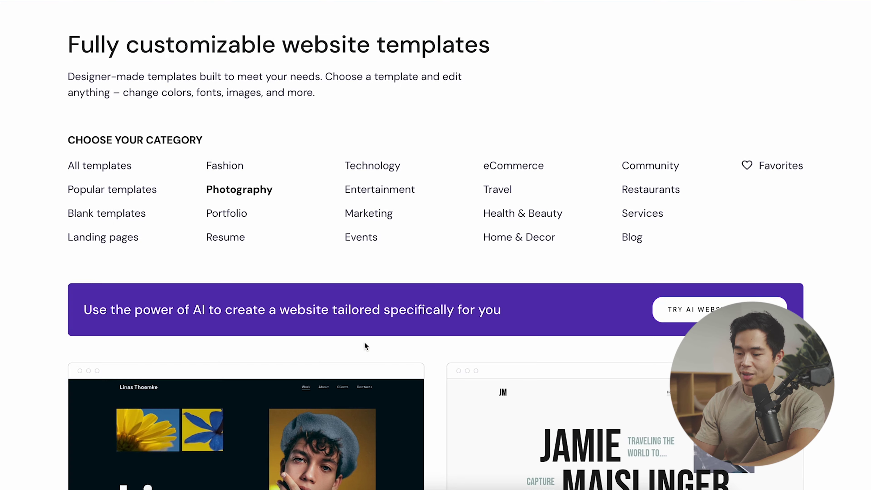
Preview the Noble template, return to the Photography templates and continue browsing them.
scroll(365, 342, "down", 8)
scroll(444, 439, "up", 2)
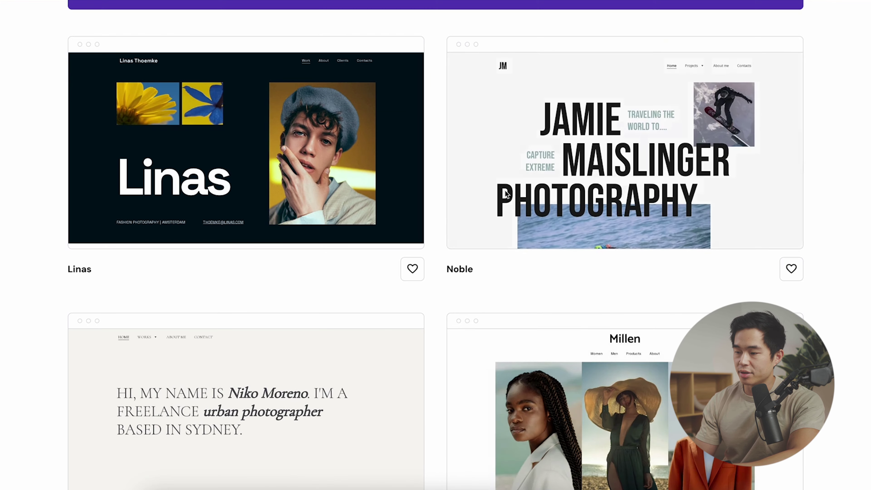
left_click(622, 171)
scroll(453, 270, "down", 5)
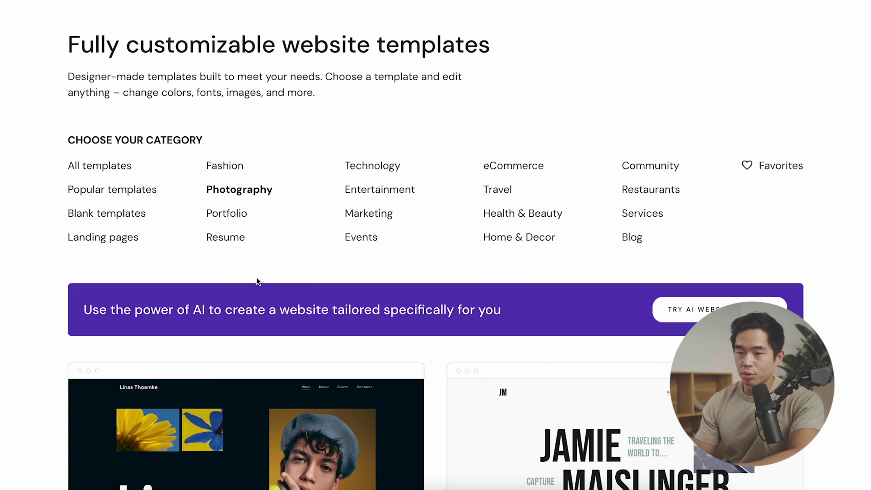
scroll(706, 284, "down", 10)
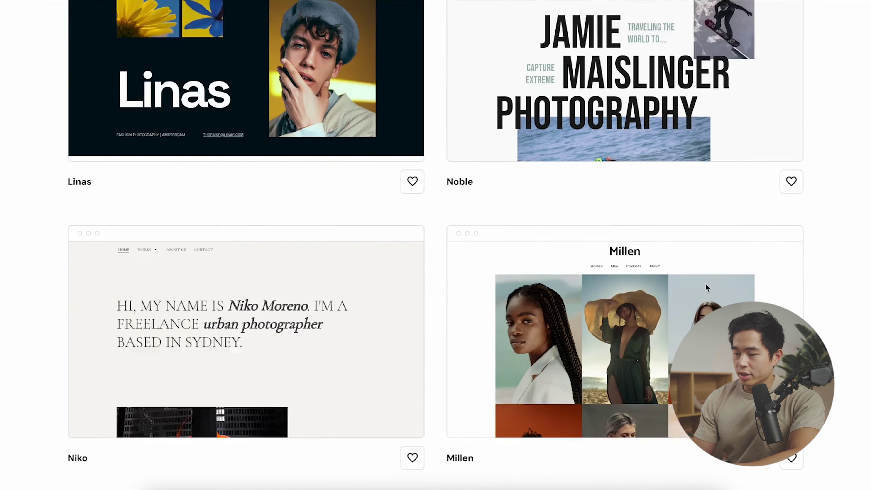
Preview the Millen template's home and About pages and start building the site with it.
mouse_move(614, 360)
left_click(625, 296)
scroll(481, 320, "down", 10)
scroll(524, 146, "up", 10)
left_click(529, 111)
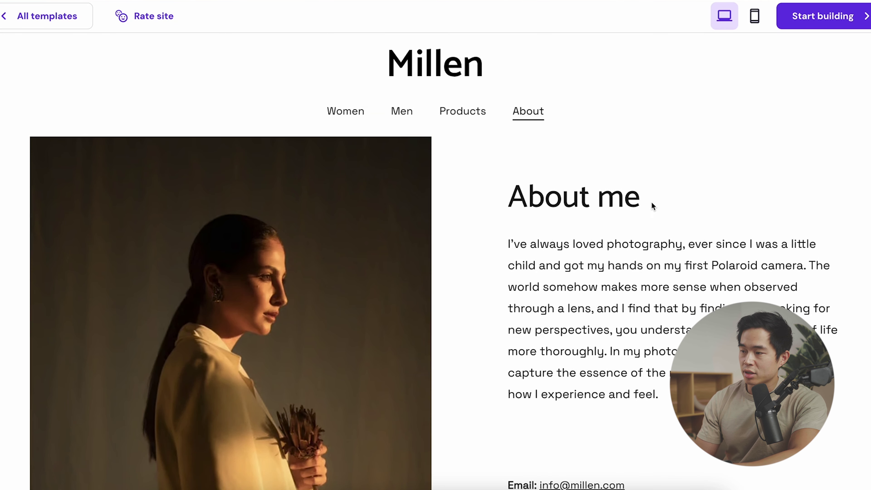
left_click(820, 25)
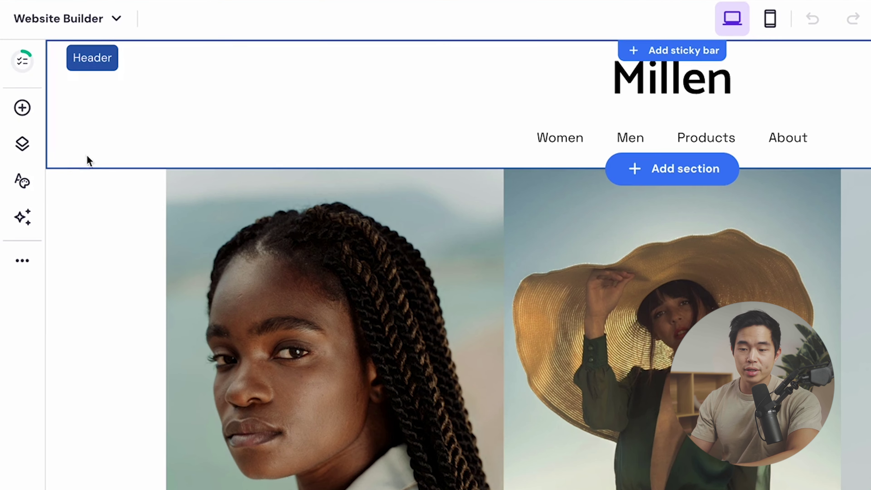
Examine the site-wide style settings for colors, fonts, buttons and animations.
left_click(22, 189)
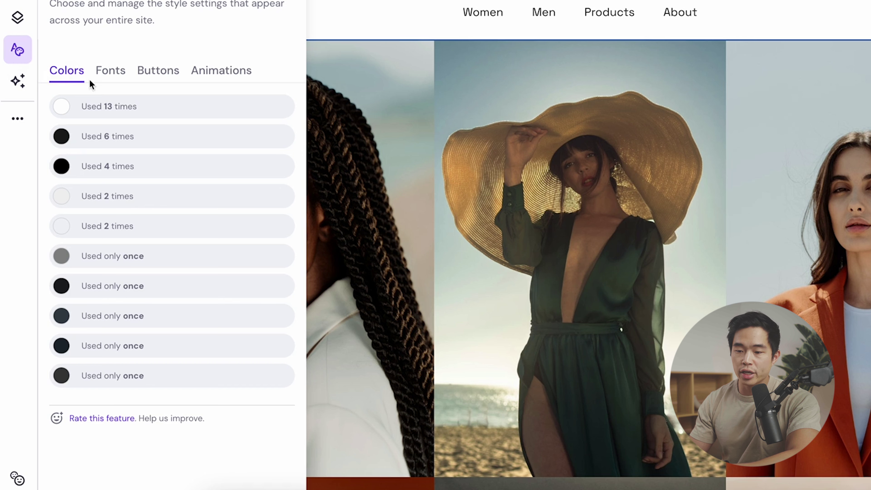
left_click(110, 76)
left_click(156, 78)
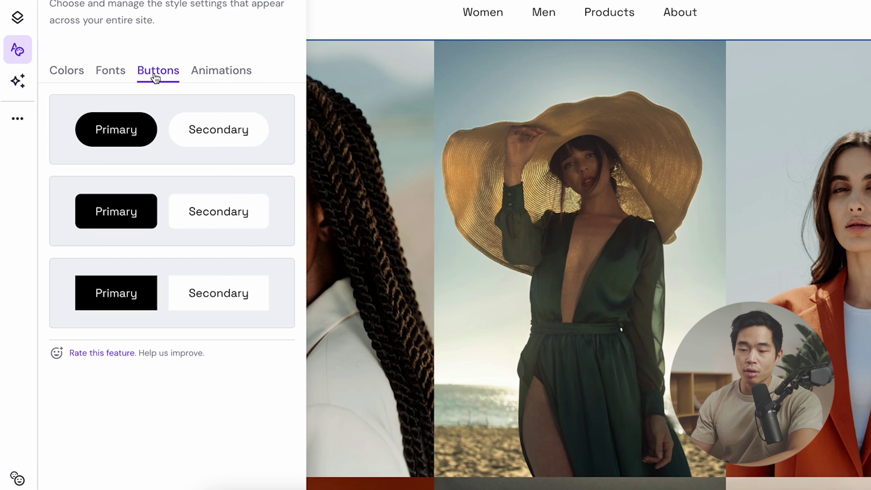
left_click(238, 78)
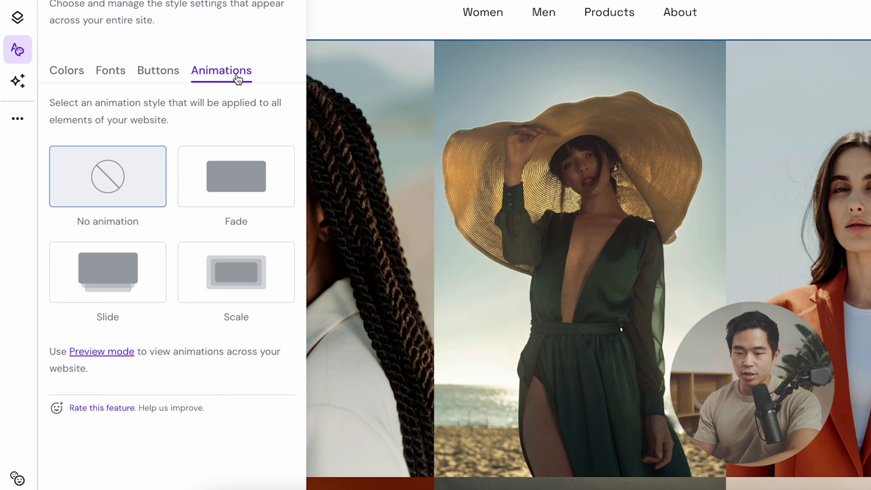
left_click(158, 70)
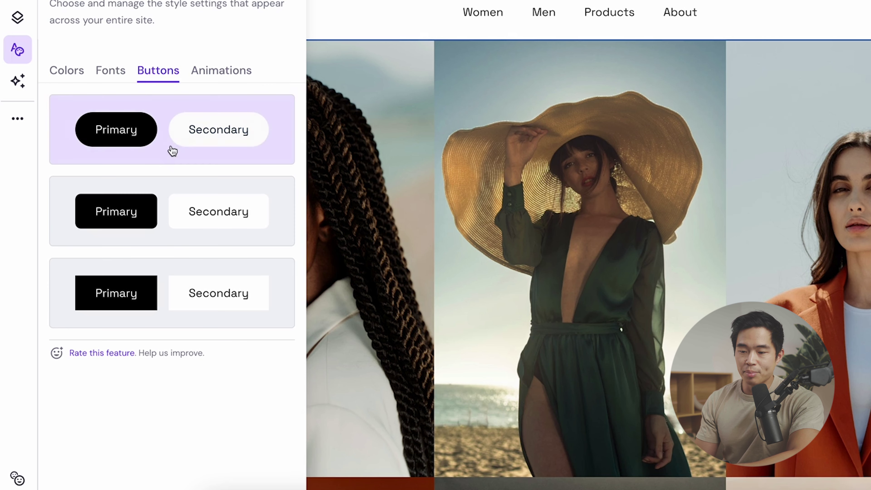
left_click(109, 70)
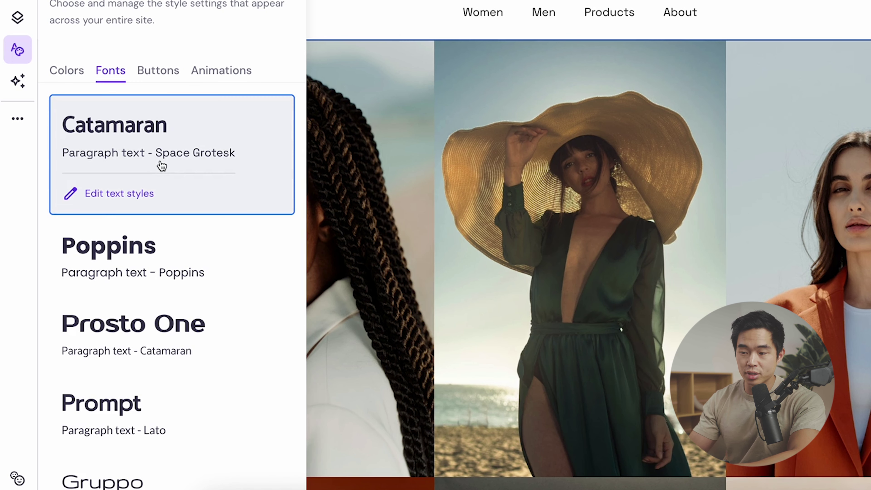
left_click(67, 71)
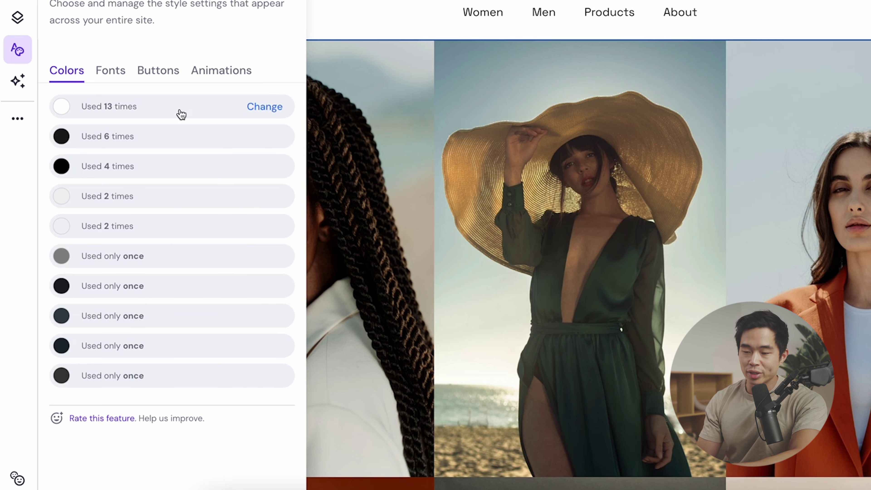
Try out a replacement for the site's most-used color, #FFFFFF, and close the website styles.
left_click(277, 108)
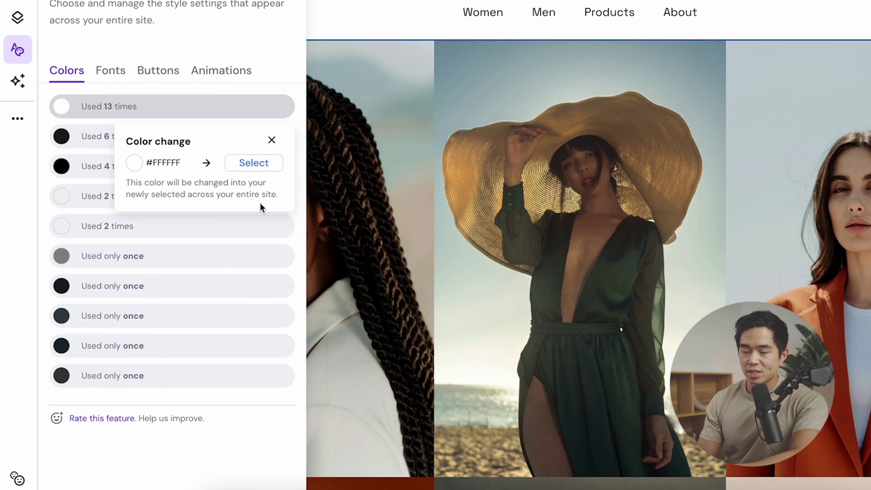
left_click(254, 163)
left_click_drag(185, 231, 199, 222)
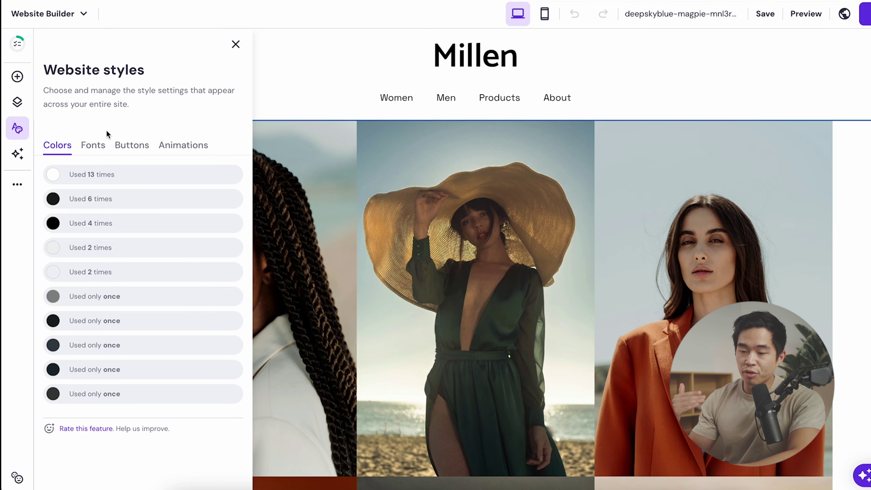
mouse_move(180, 348)
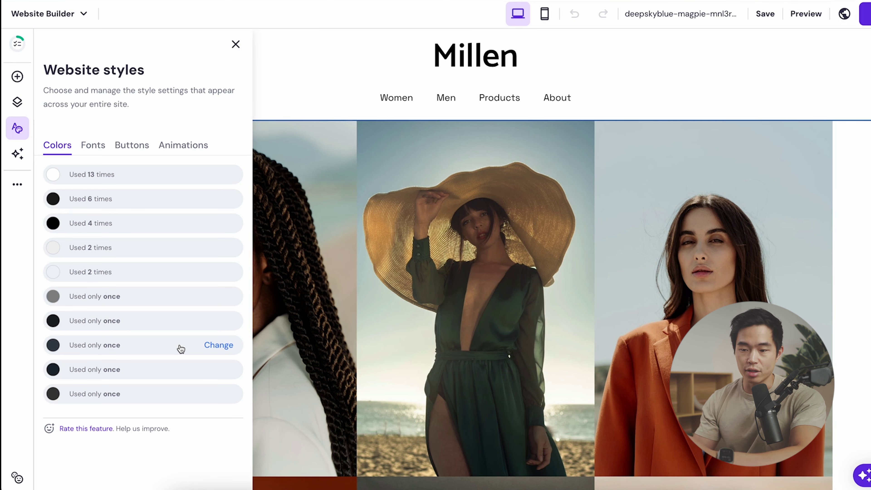
left_click(236, 44)
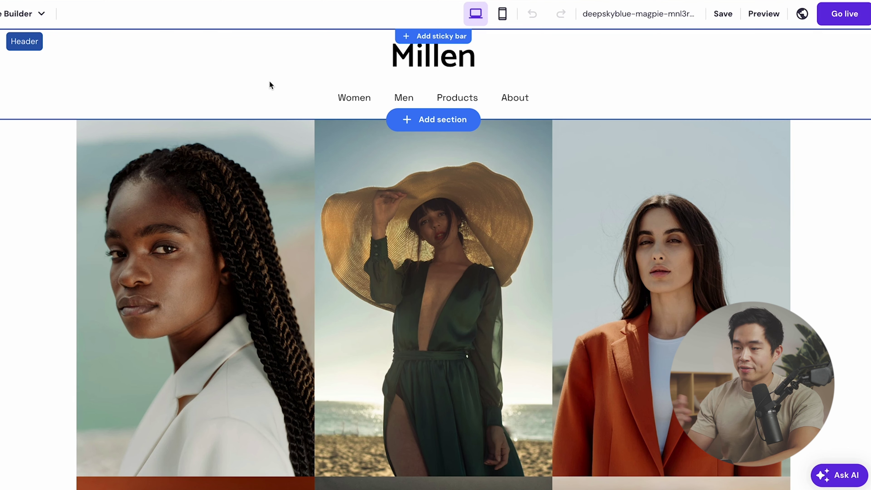
Open the AI logo maker from the header's logo settings.
scroll(270, 82, "down", 10)
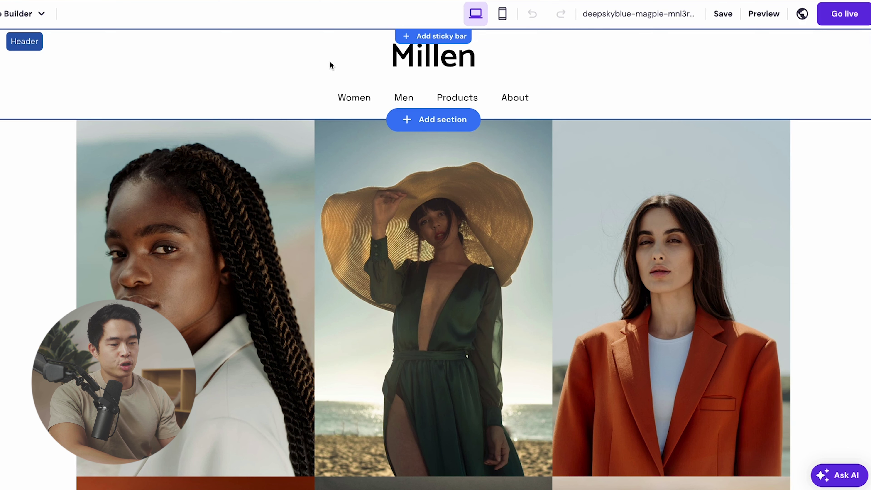
left_click(330, 65)
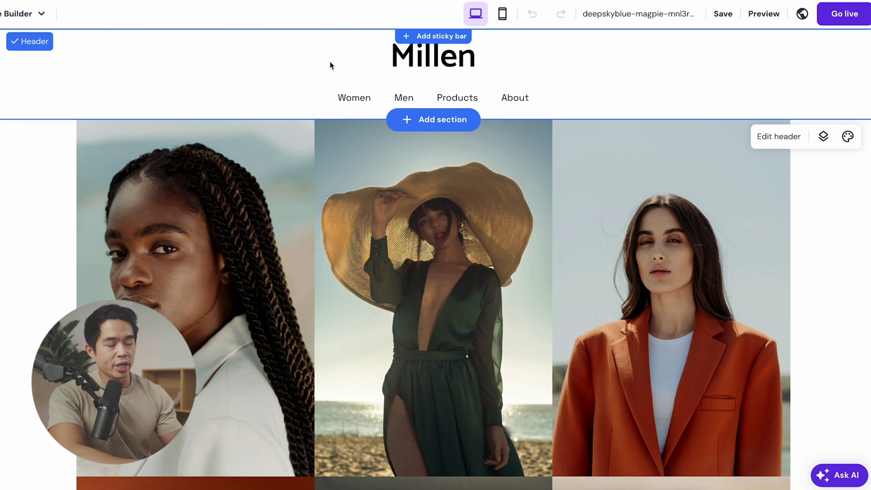
left_click(422, 61)
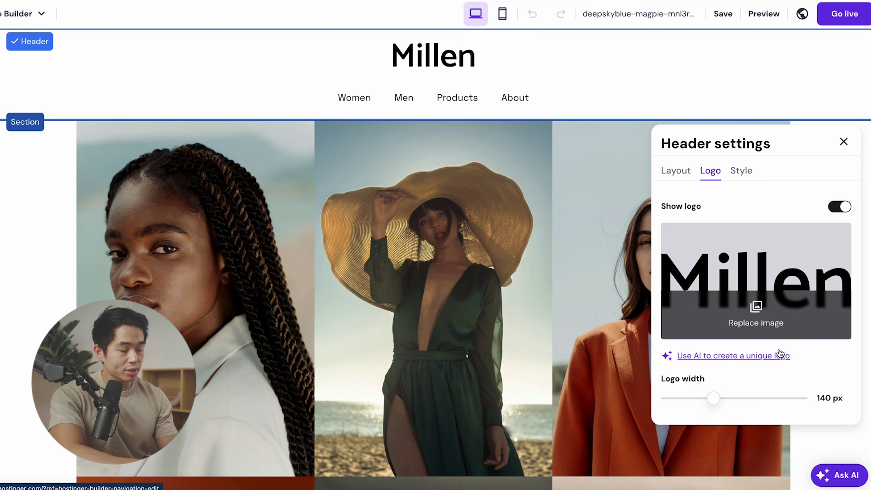
left_click(739, 357)
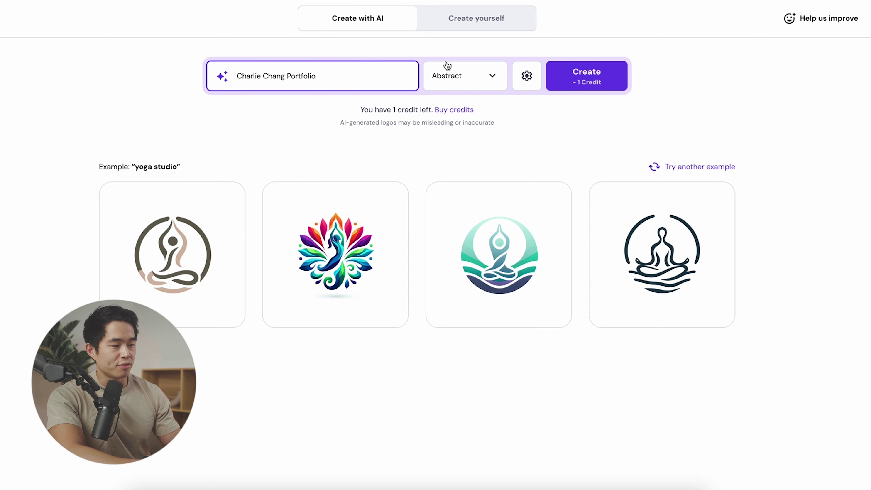
Generate AI logos in the Modern style, leaving the colorful option off, and review the designs.
left_click(488, 79)
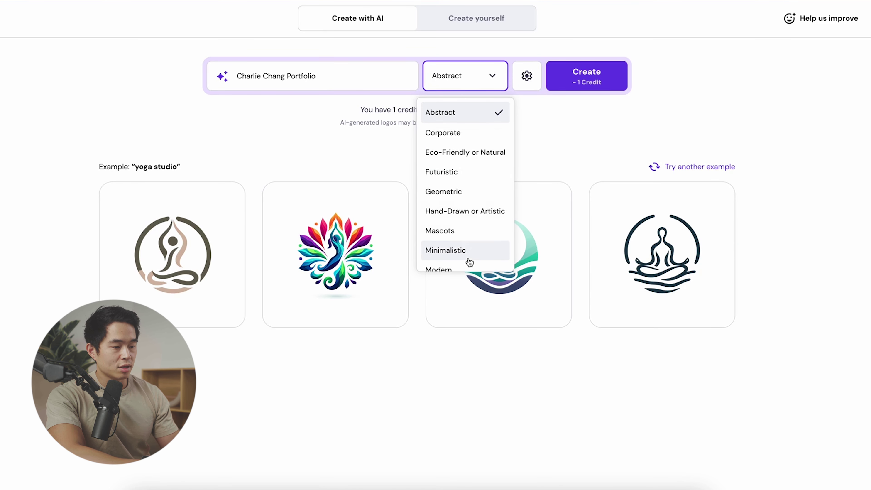
scroll(468, 259, "down", 1)
left_click(465, 247)
left_click(528, 79)
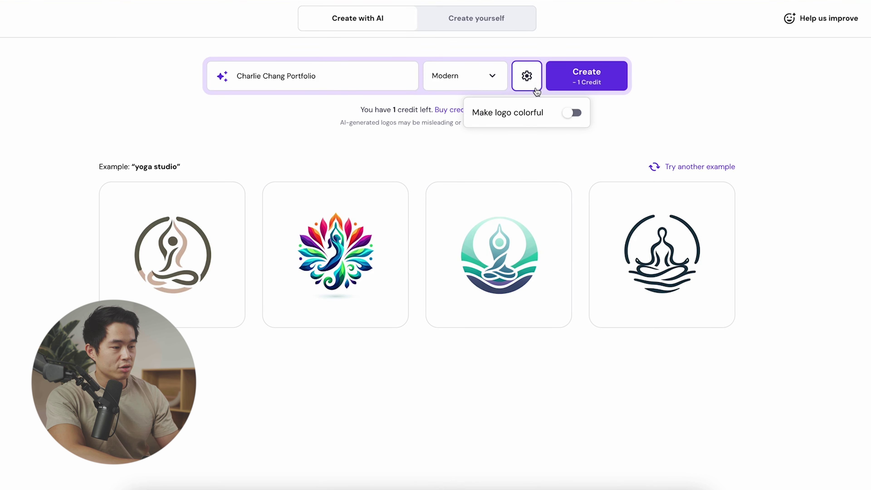
left_click(647, 121)
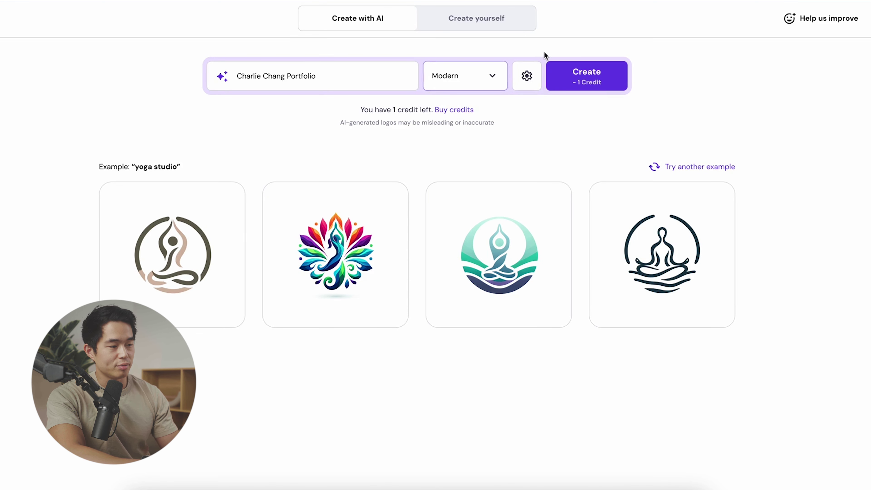
left_click(596, 81)
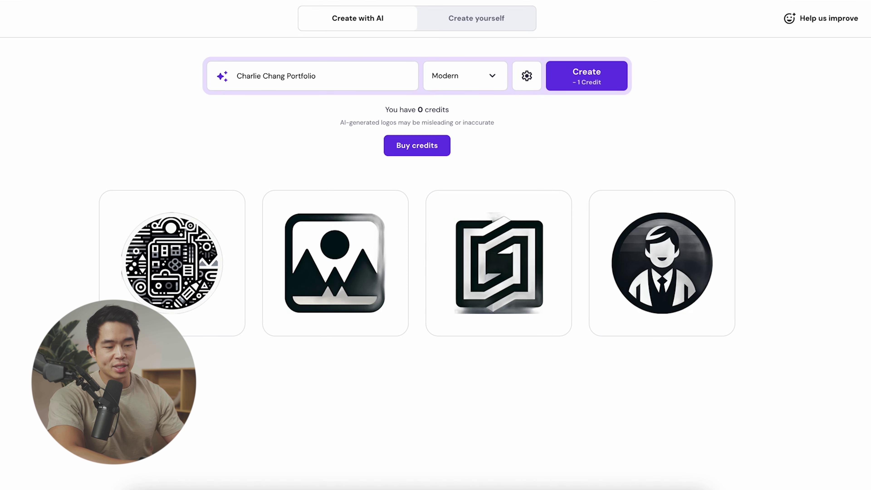
mouse_move(636, 335)
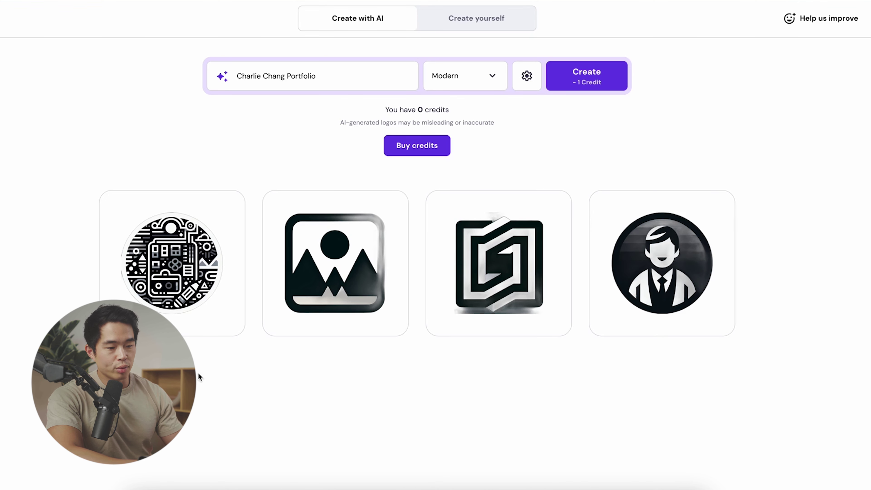
mouse_move(186, 319)
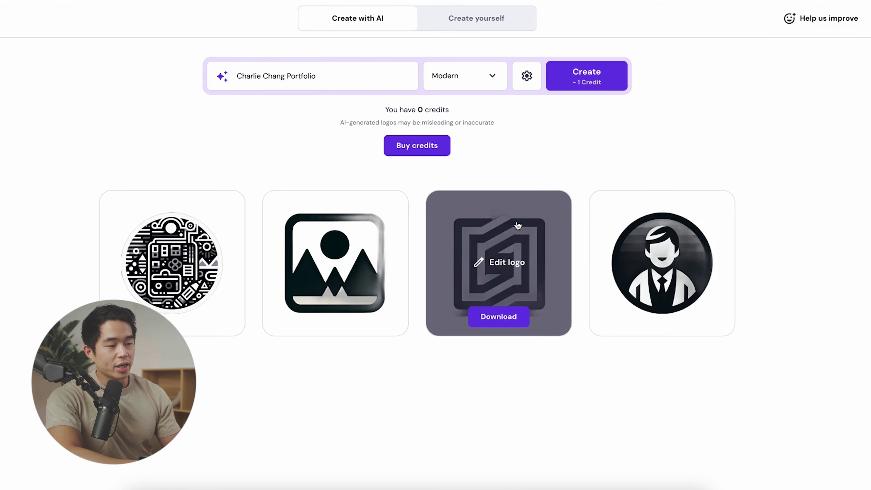
Create a text logo manually from the owner's full name followed by "Portfolio", using the Playfair font and no slogan.
left_click(515, 21)
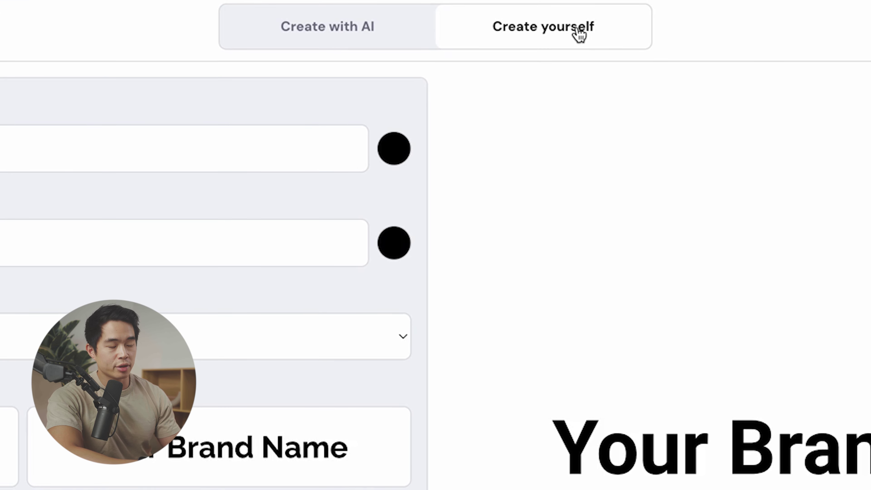
type("Charlie Chang Portfolio")
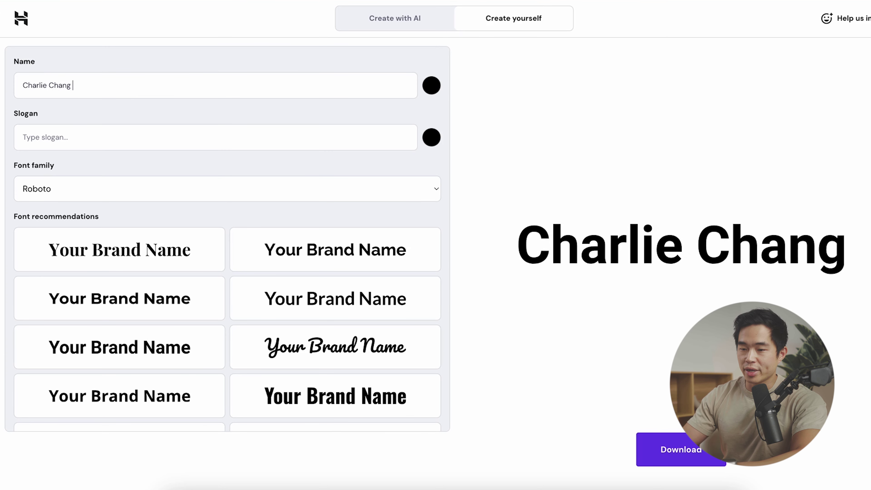
left_click(125, 132)
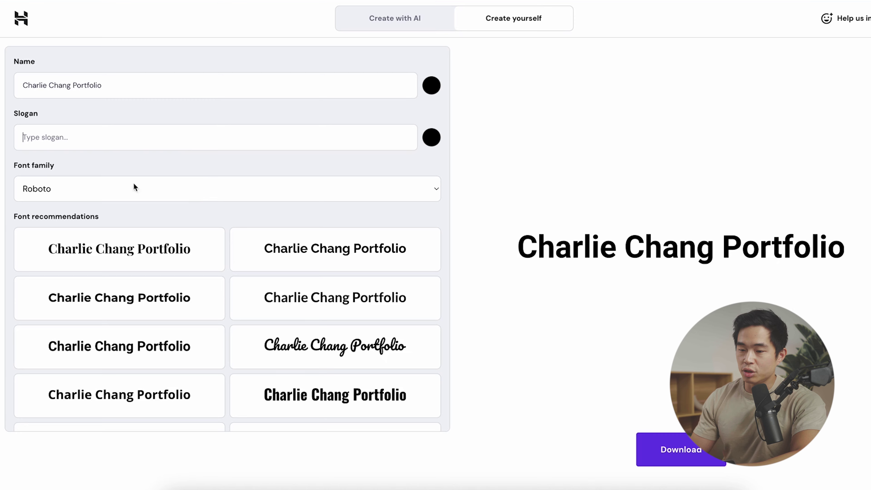
left_click(138, 188)
type("playfair")
key("Return")
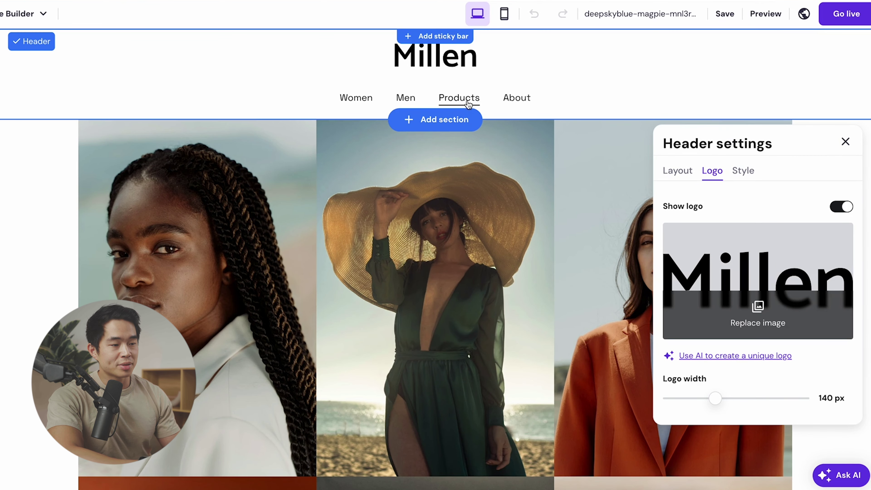
Replace the header logo with the uploaded logo.png and increase the logo width.
left_click(766, 326)
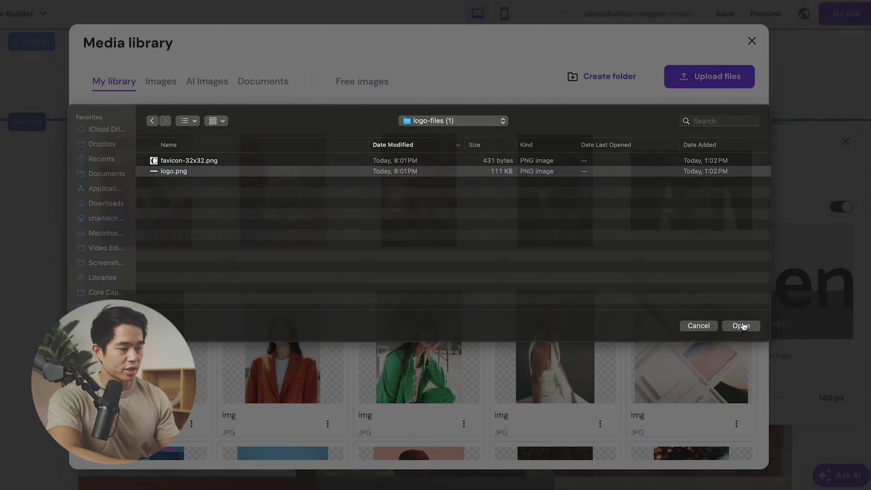
left_click(741, 326)
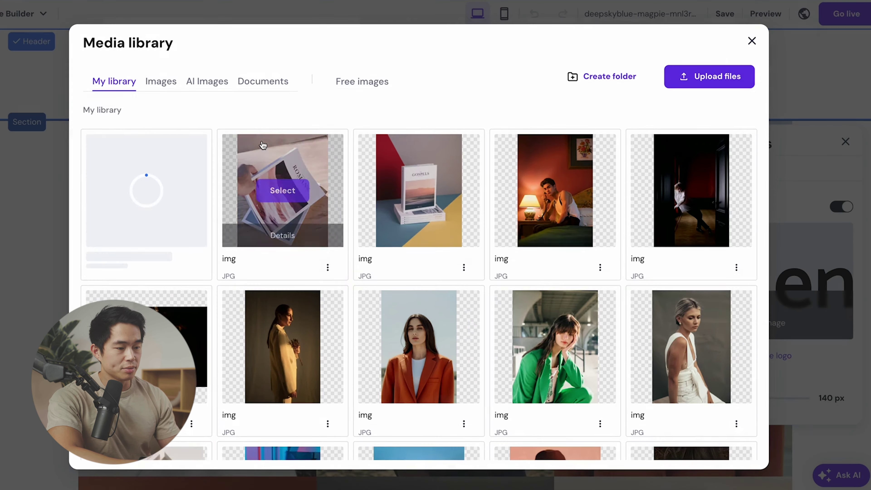
left_click(146, 180)
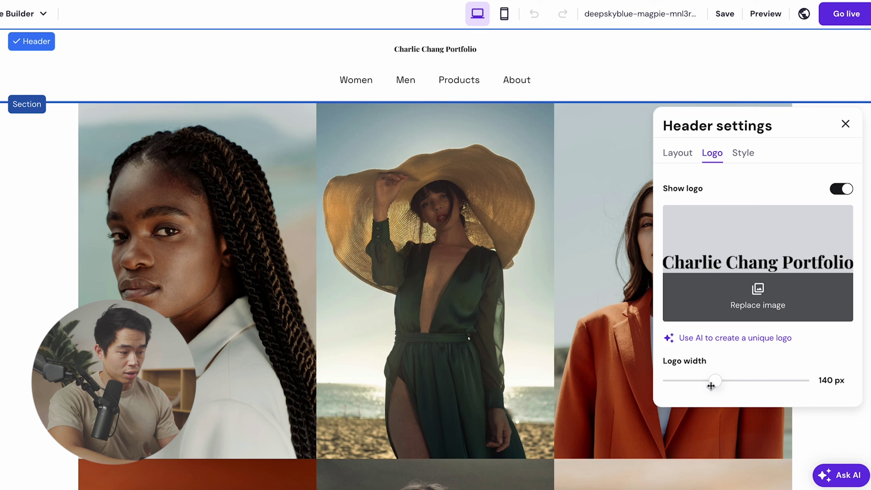
left_click_drag(721, 382, 796, 383)
key("Escape")
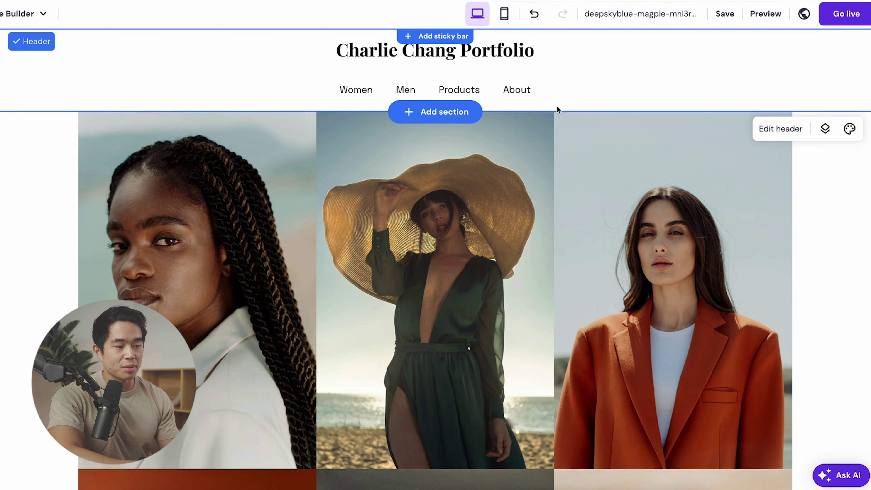
Set the photo gallery to the Masonry layout with a 4 px gap between photos.
scroll(206, 185, "down", 3)
scroll(242, 137, "up", 3)
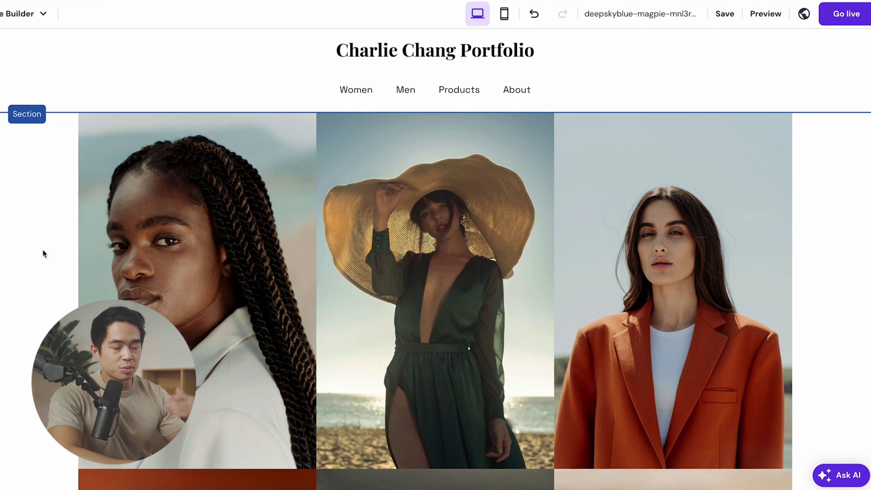
scroll(43, 253, "down", 5)
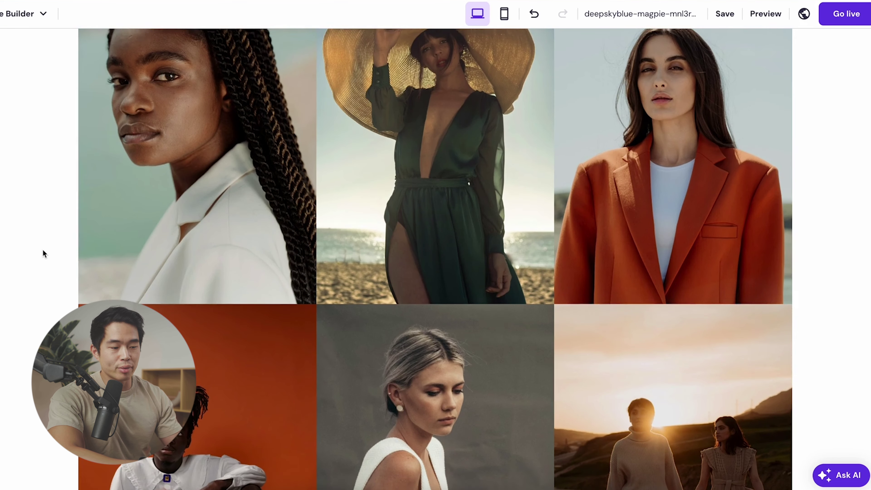
scroll(164, 230, "down", 4)
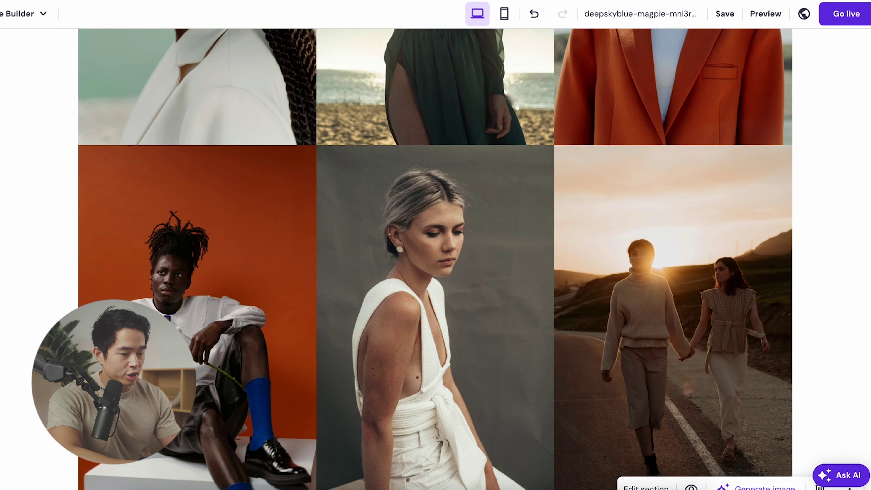
scroll(192, 231, "up", 9)
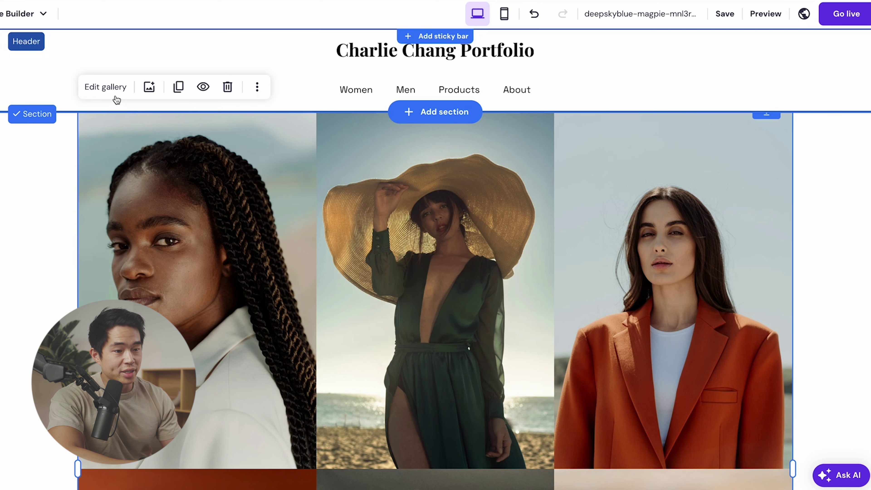
left_click(106, 87)
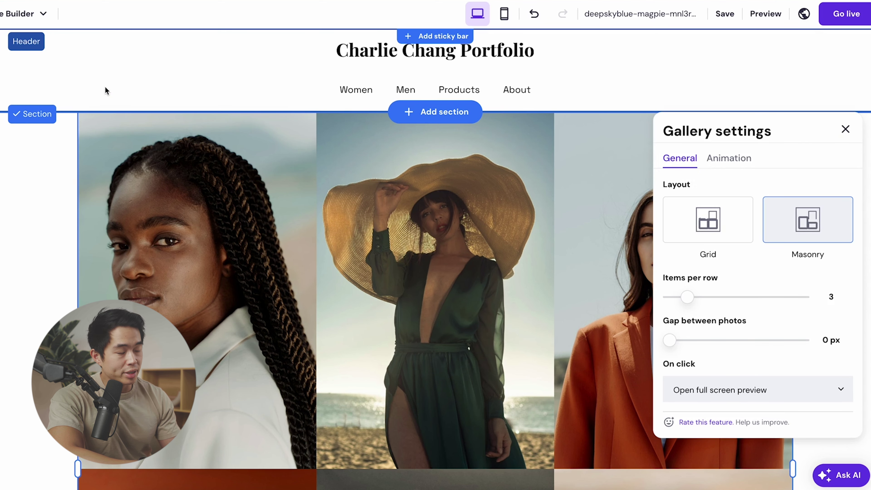
left_click(713, 217)
left_click(817, 225)
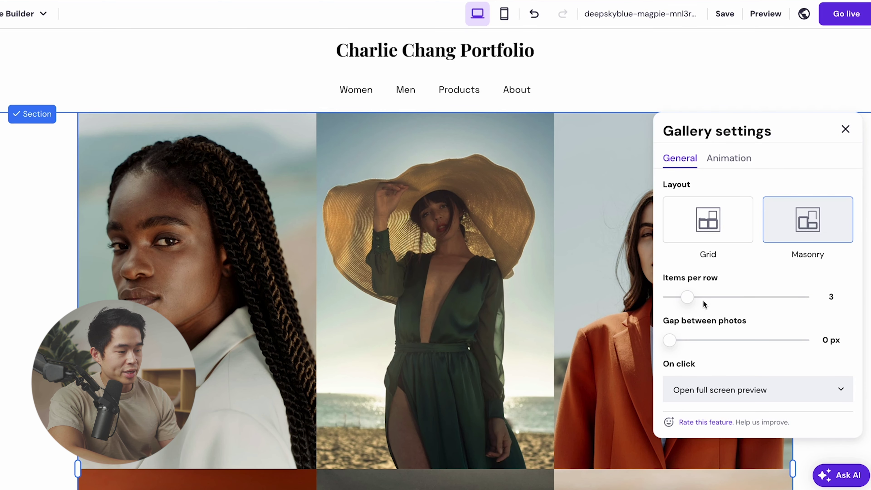
scroll(688, 298, "down", 2)
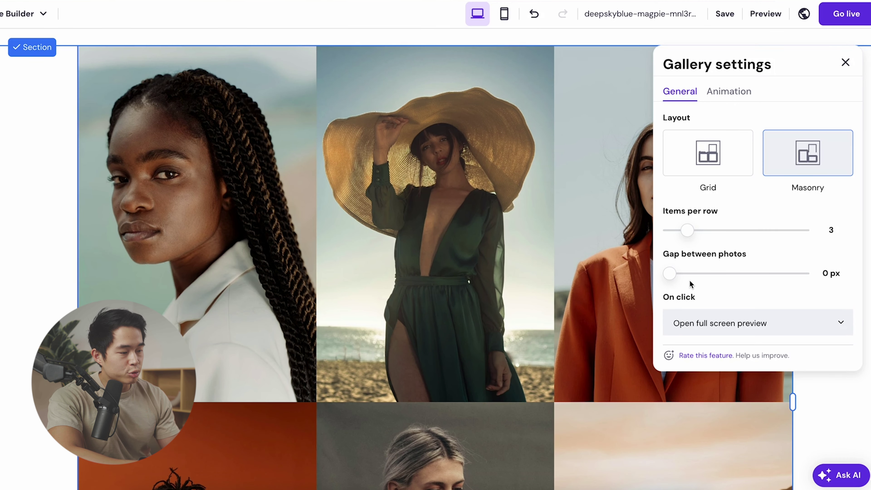
scroll(691, 284, "down", 1)
left_click_drag(670, 224, 678, 209)
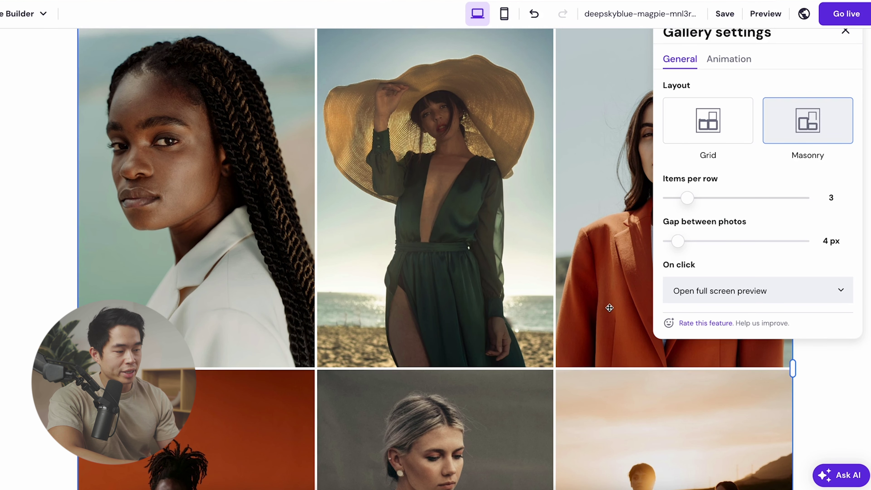
Review the animation options available for the photo gallery and close its settings.
scroll(755, 260, "up", 3)
left_click(743, 157)
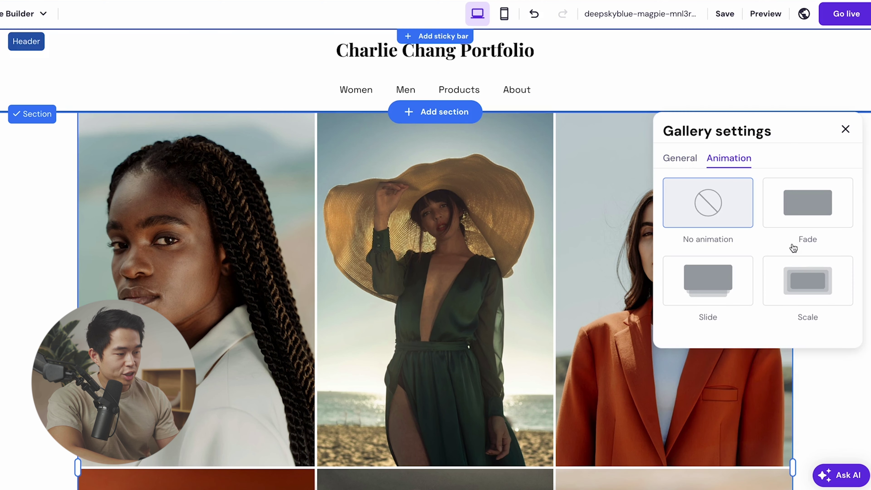
left_click(162, 206)
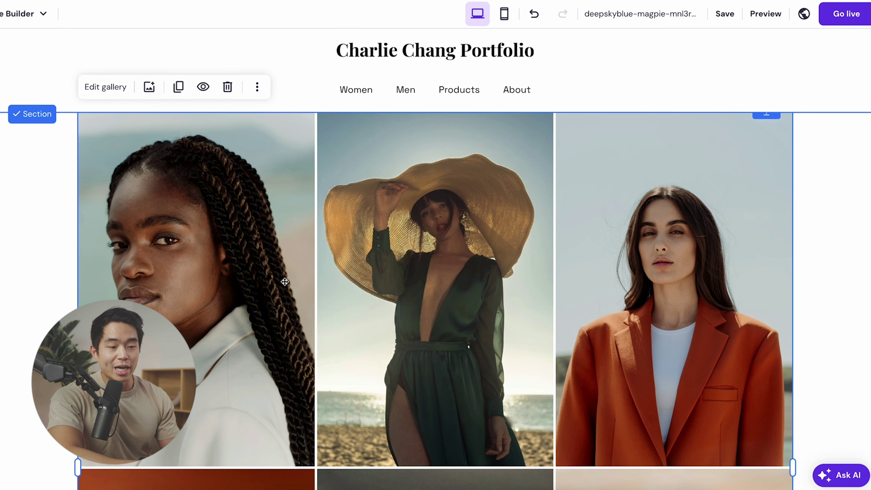
Add three media library photos to the gallery: the woman in the brown hat, the smiling man and the cameraman against red curtains.
left_click(149, 87)
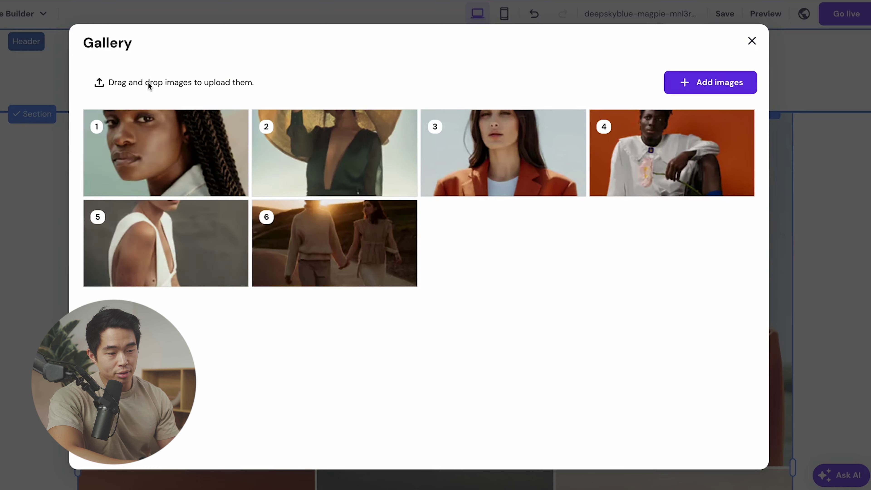
left_click(718, 85)
scroll(431, 288, "down", 10)
scroll(435, 354, "down", 1)
scroll(439, 412, "up", 4)
scroll(440, 412, "down", 3)
left_click(419, 313)
left_click(286, 311)
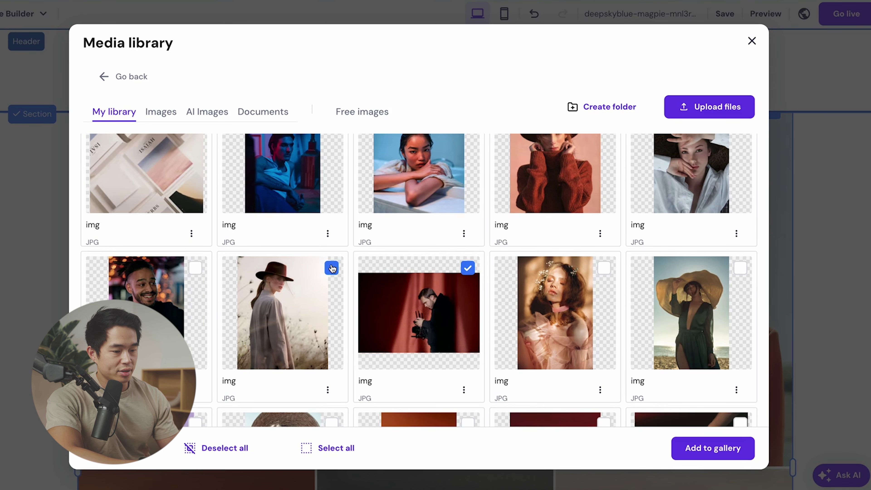
left_click(195, 268)
left_click(742, 457)
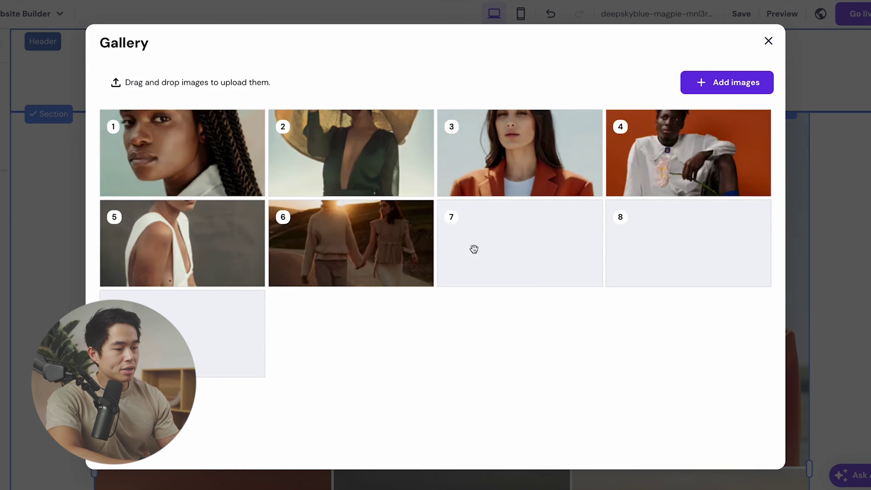
left_click_drag(674, 257, 474, 254)
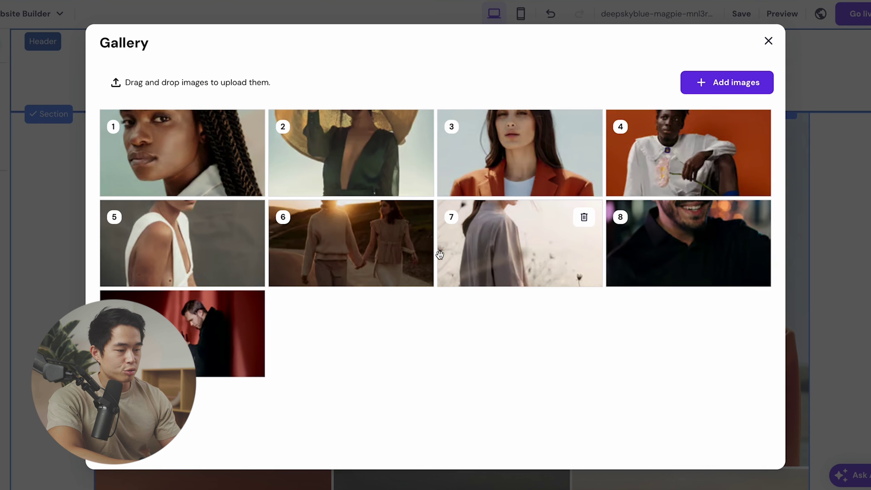
left_click(768, 41)
Remove the three added photos, numbers 7 to 9, from the gallery.
scroll(472, 346, "down", 5)
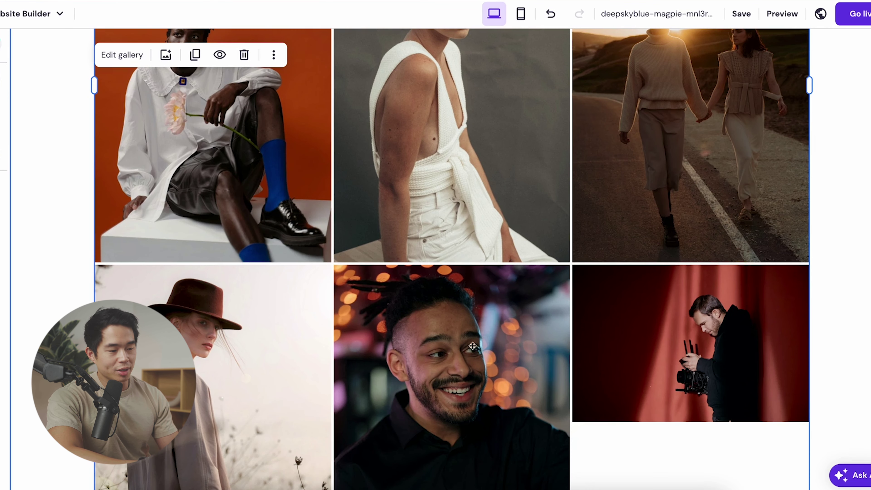
scroll(453, 255, "down", 6)
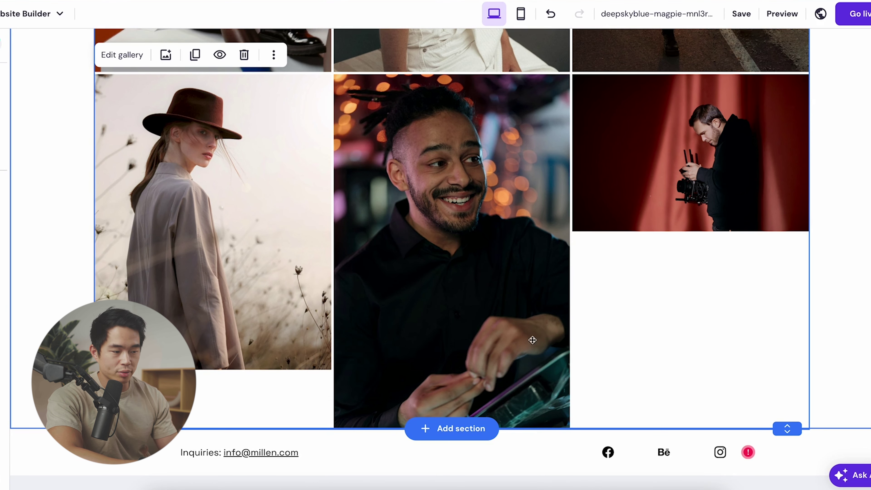
scroll(393, 144, "up", 10)
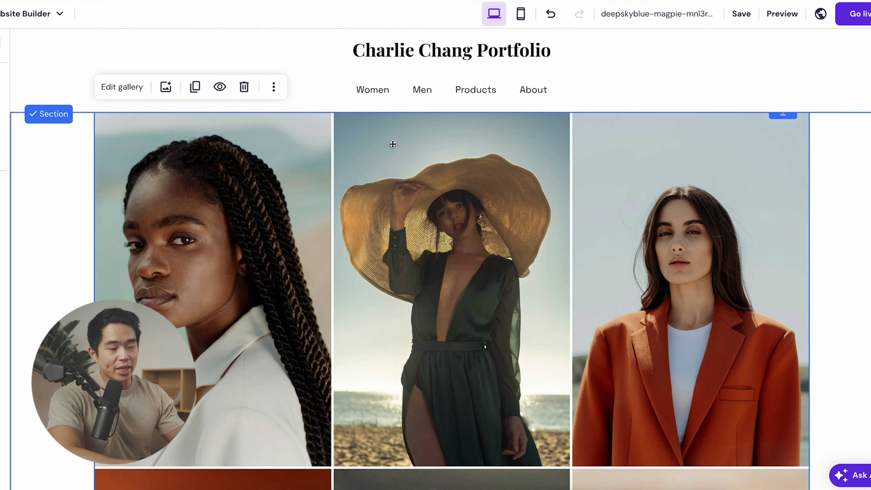
scroll(393, 144, "down", 6)
double_click(393, 144)
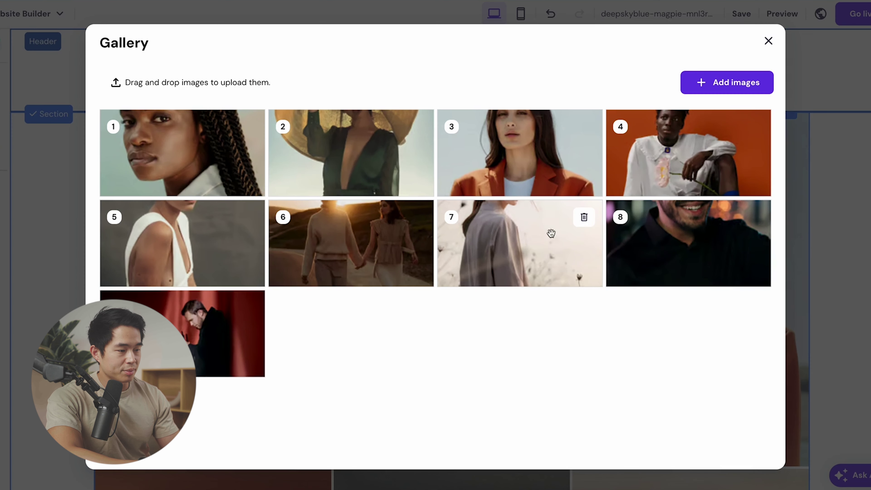
left_click(584, 218)
left_click(584, 217)
left_click(584, 217)
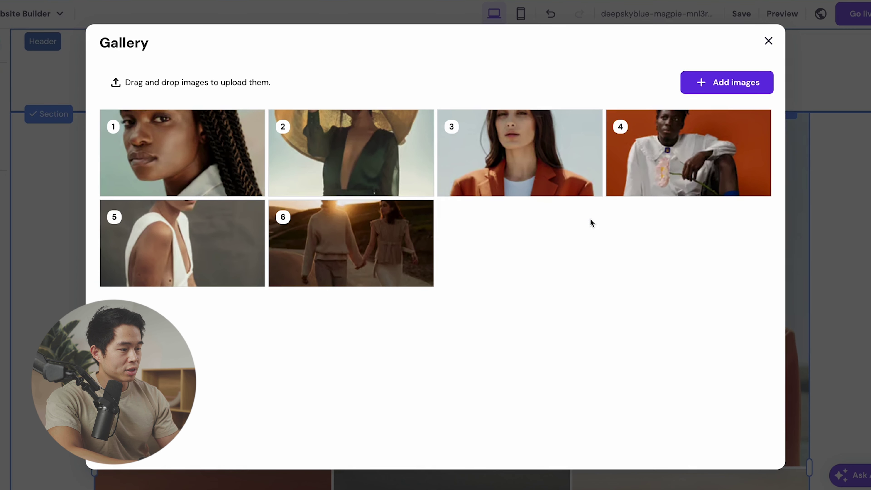
left_click(788, 68)
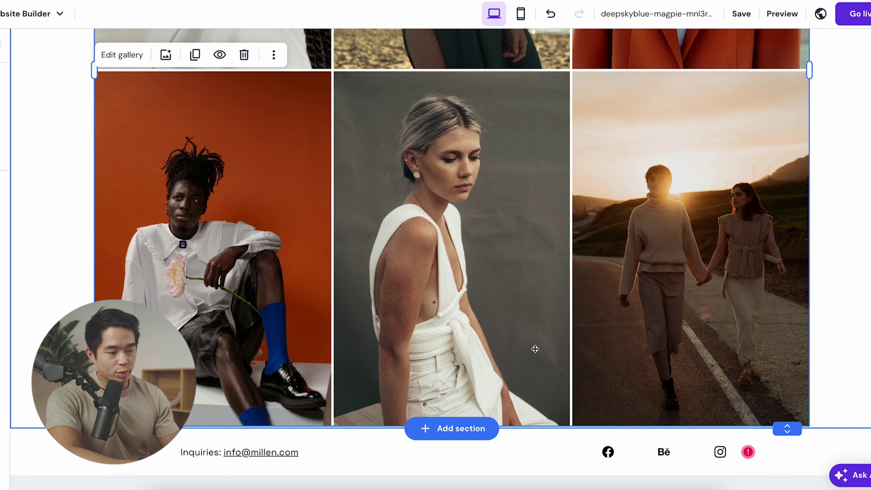
Add an About section below the gallery, using the layout with text, a button and two images side by side.
left_click(452, 436)
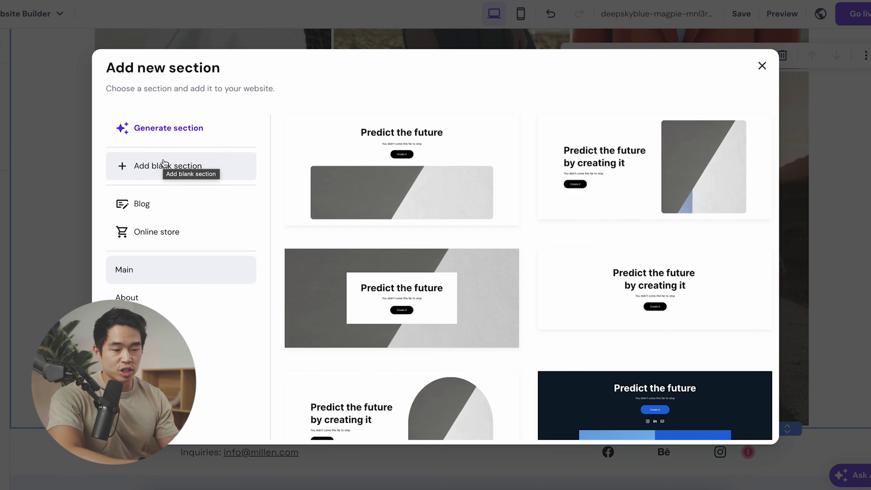
scroll(212, 302, "down", 2)
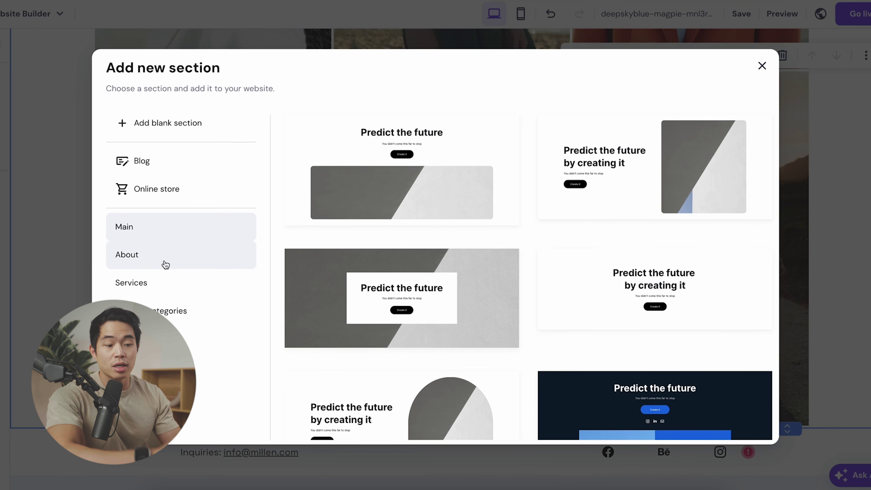
left_click(166, 264)
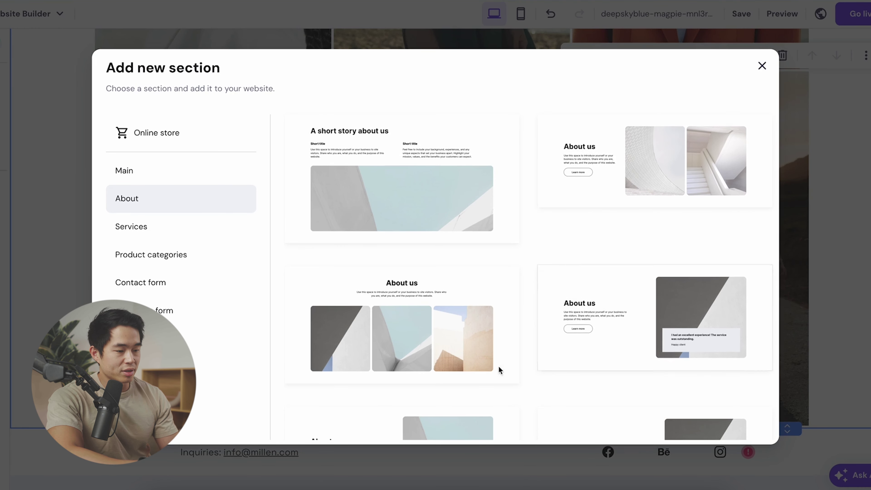
left_click(614, 138)
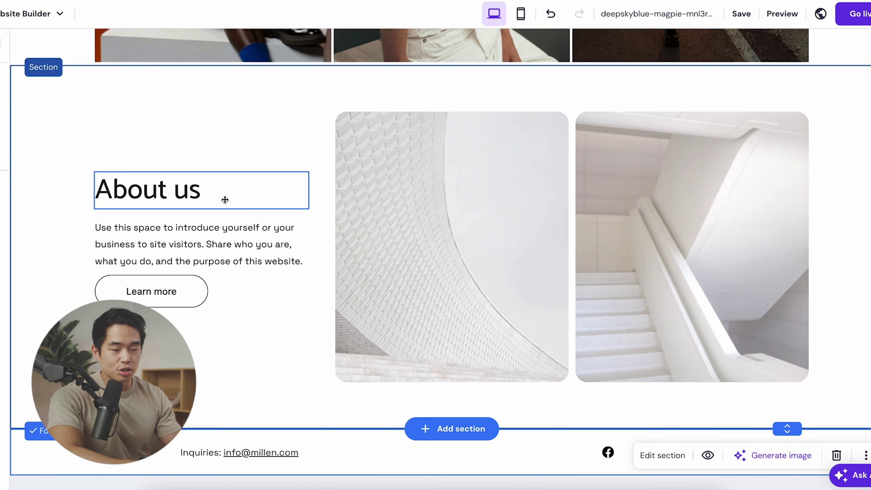
Change the new section's heading to "About" followed by the owner's first name.
left_click(166, 192)
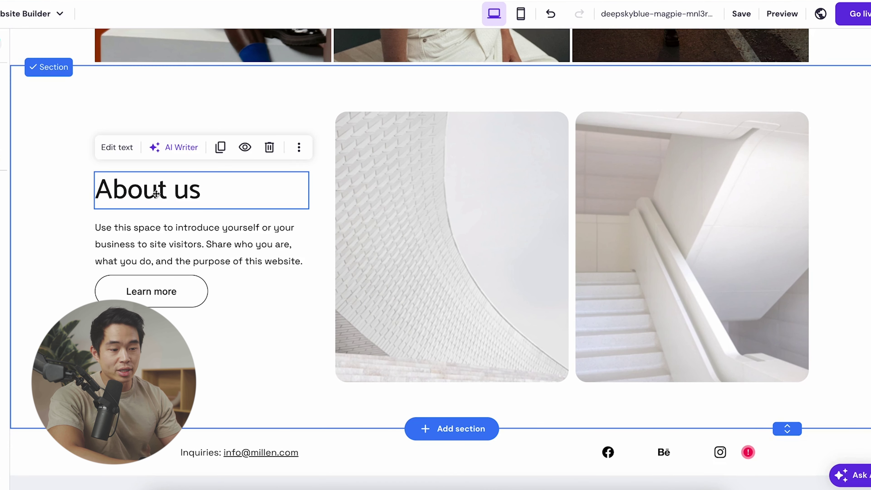
left_click(204, 194)
left_click_drag(203, 194, 91, 190)
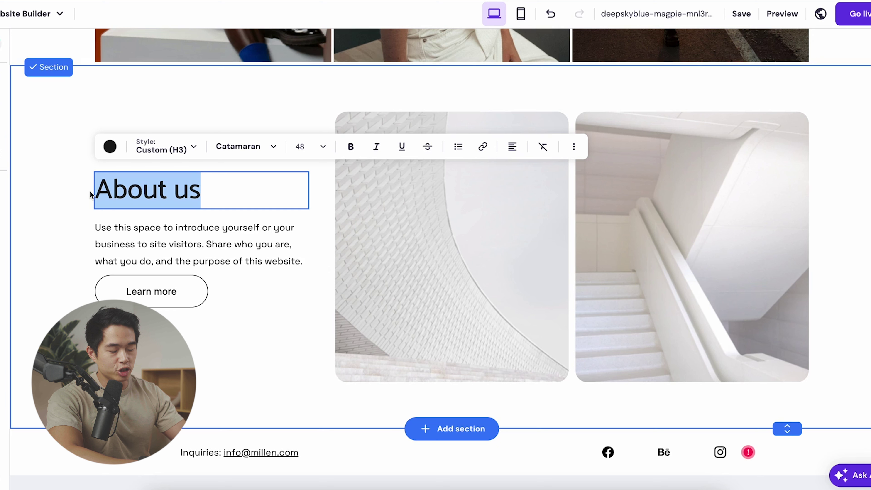
type("About Charlie")
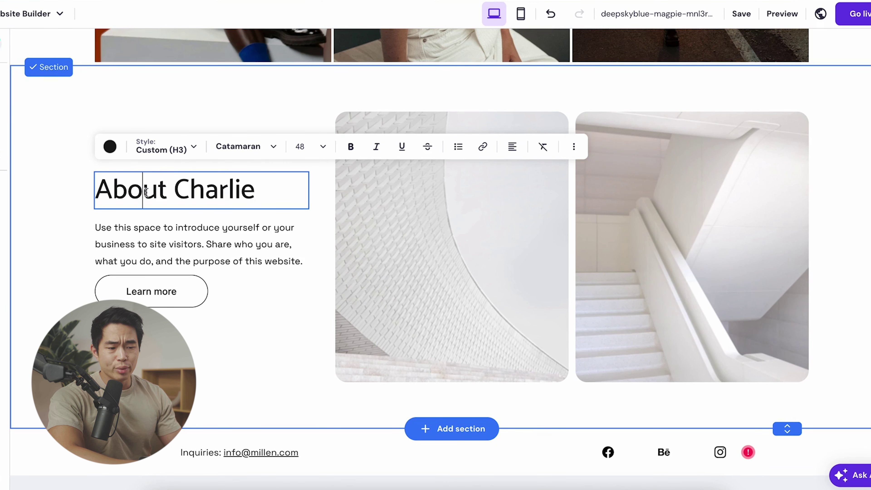
key("ctrl+a")
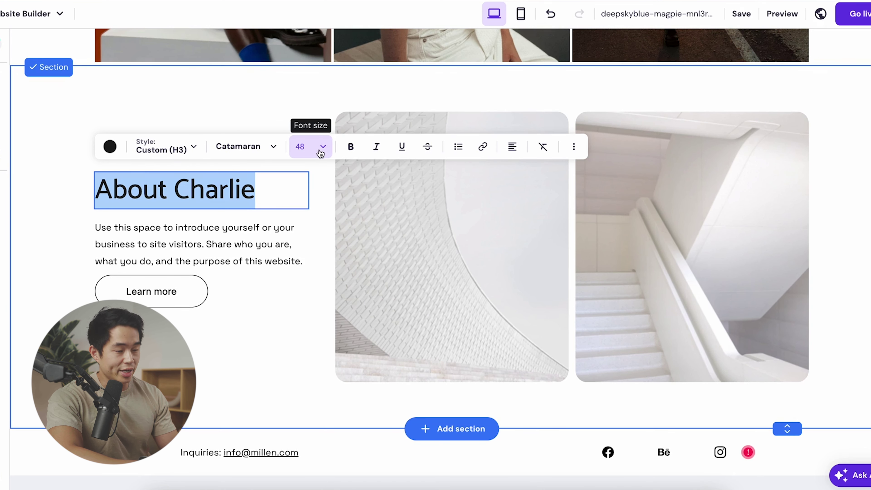
left_click(278, 211)
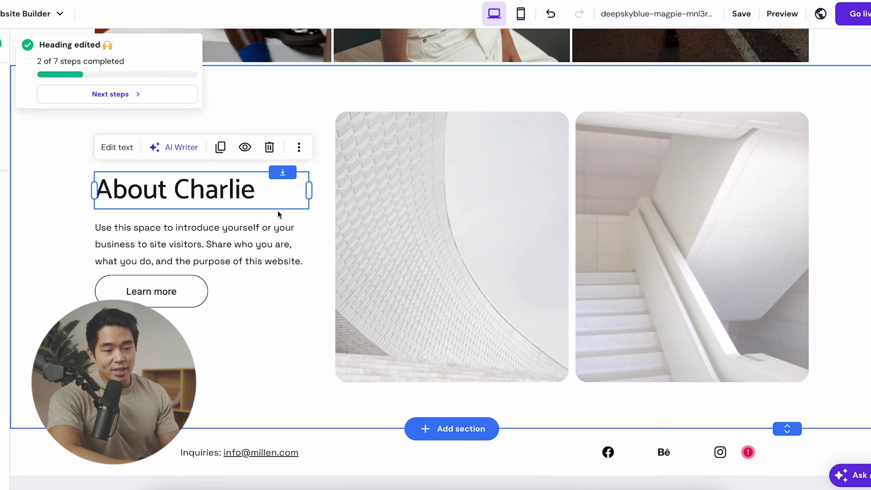
Move the "Learn more" button slightly down to leave more space below the About paragraph.
double_click(238, 243)
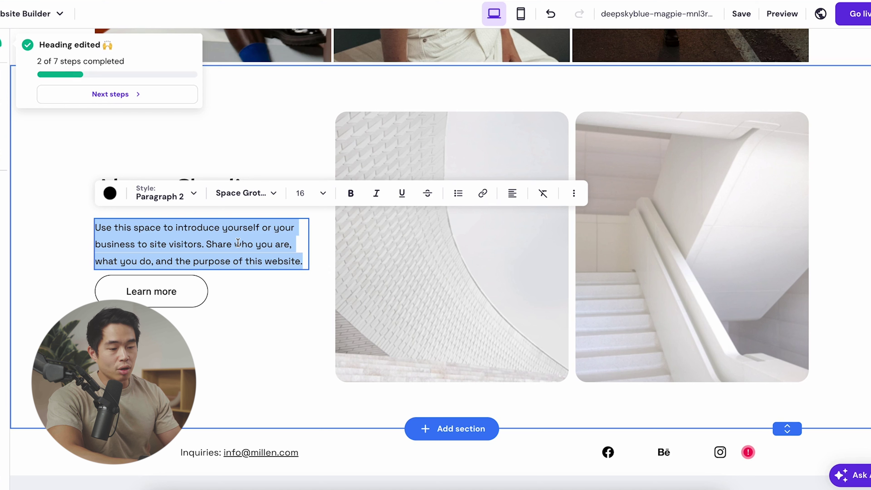
left_click(205, 281)
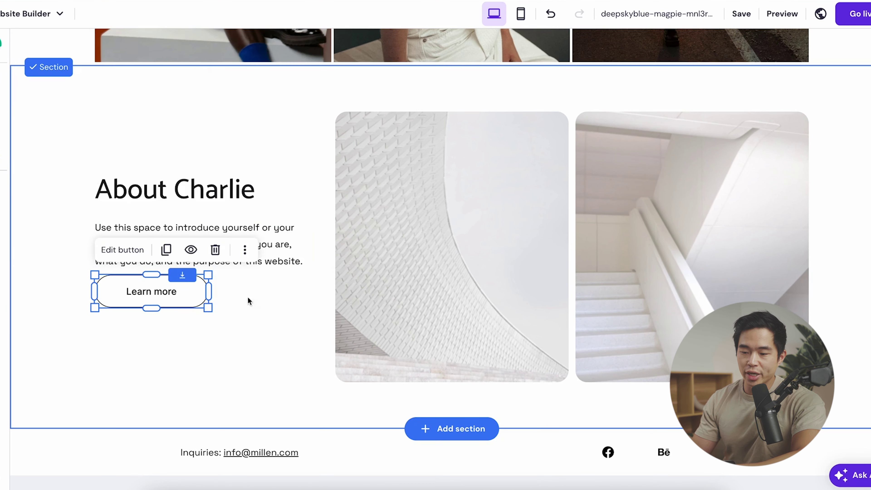
left_click_drag(208, 275, 206, 312)
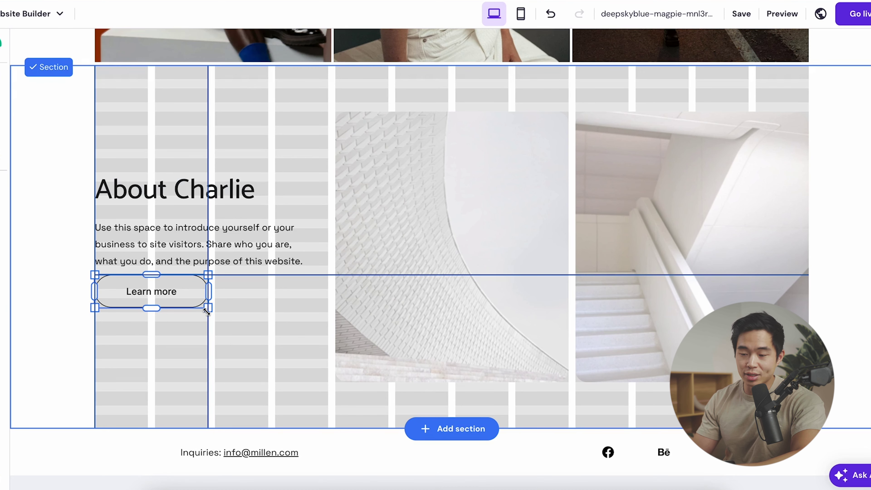
left_click_drag(206, 312, 206, 312)
left_click_drag(152, 292, 153, 312)
left_click_drag(152, 316, 154, 320)
Turn off opening in a new tab for the "Learn more" button's web address link.
left_click(127, 274)
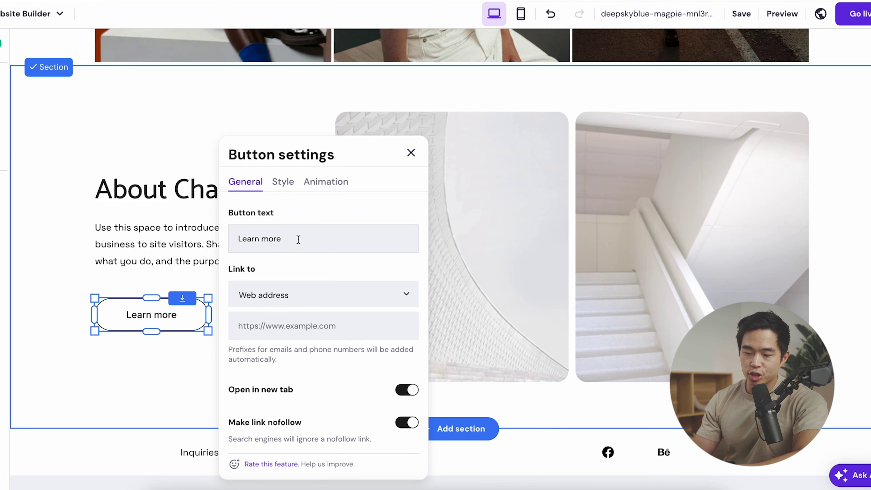
left_click(303, 331)
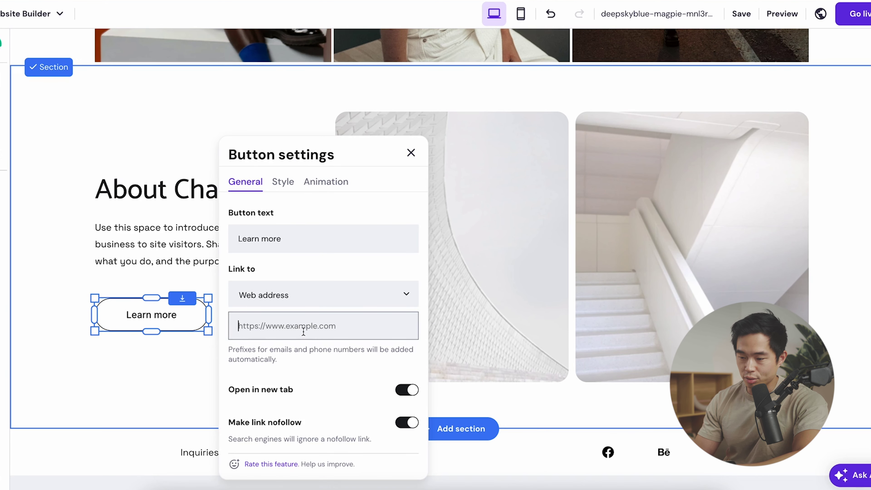
left_click(408, 393)
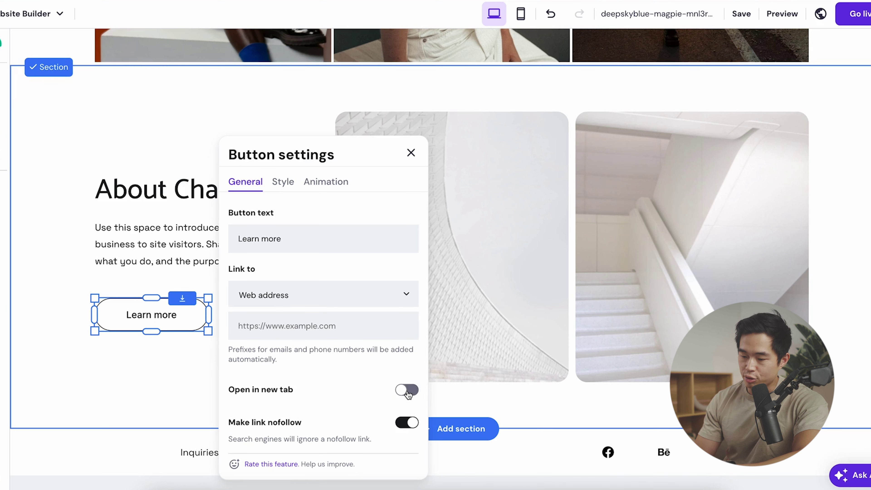
Examine the style and animation settings of the "Learn more" button, then close its settings.
left_click(283, 182)
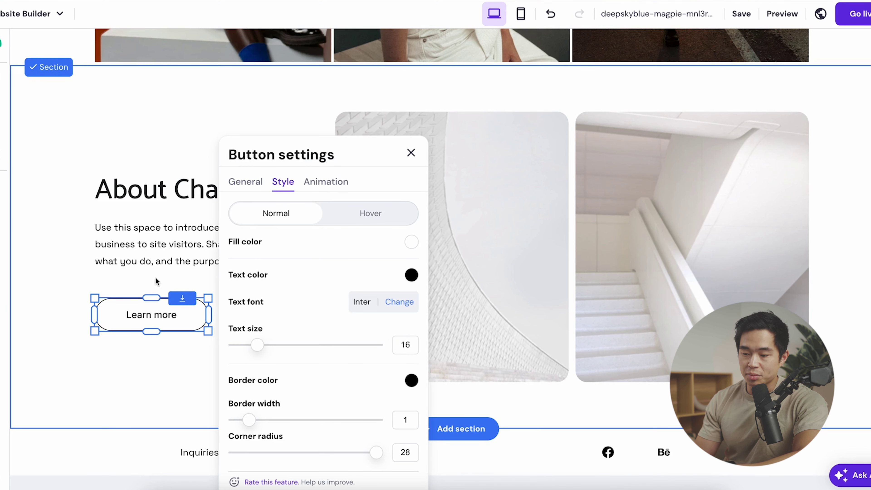
left_click(319, 181)
left_click(289, 183)
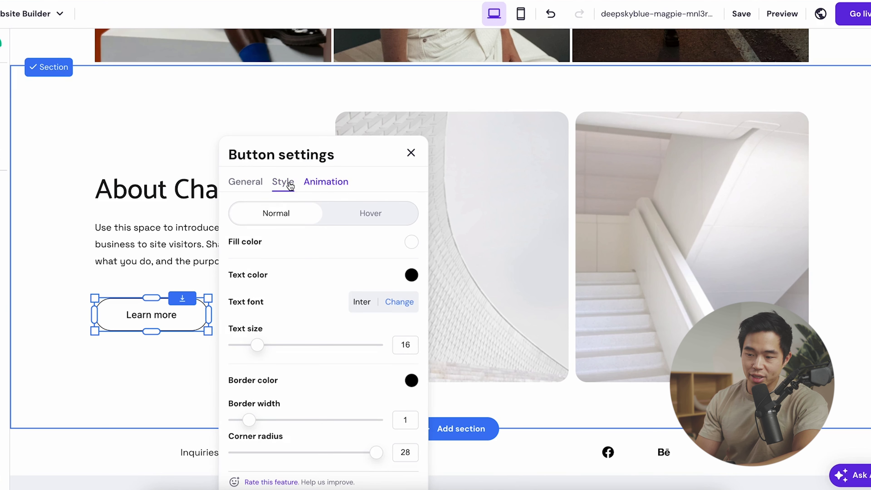
left_click(246, 181)
left_click(411, 152)
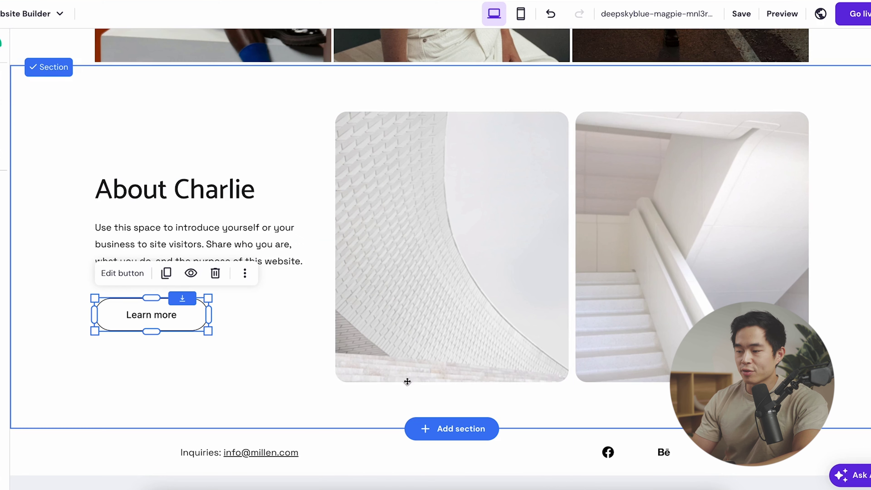
Generate AI images for the About section's first picture from the description "camera on top of a desk, with natural lighting".
left_click(402, 210)
left_click(698, 221)
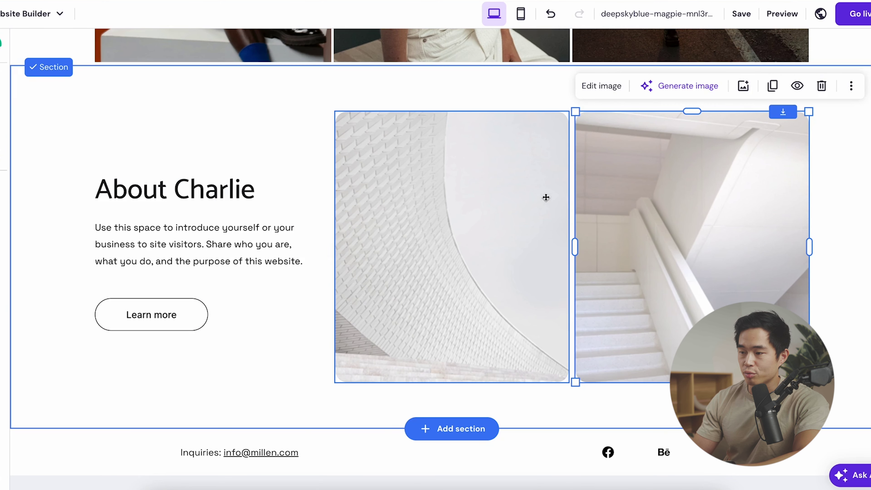
left_click(546, 197)
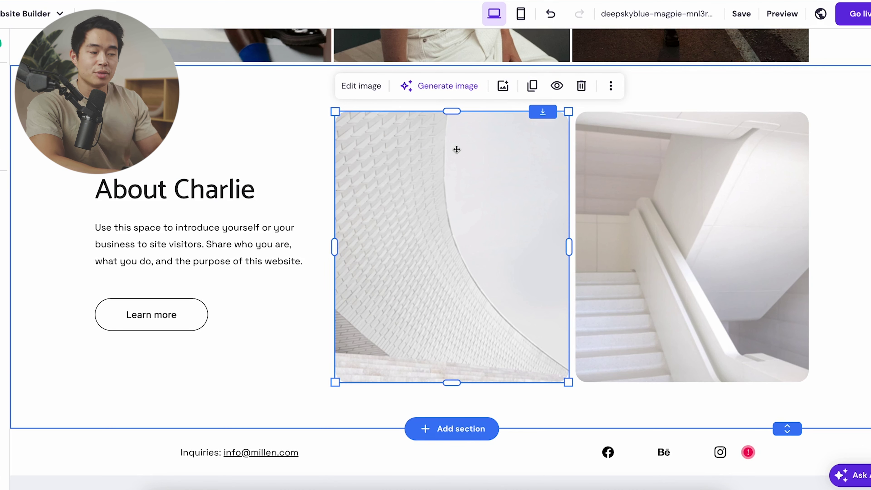
left_click(440, 92)
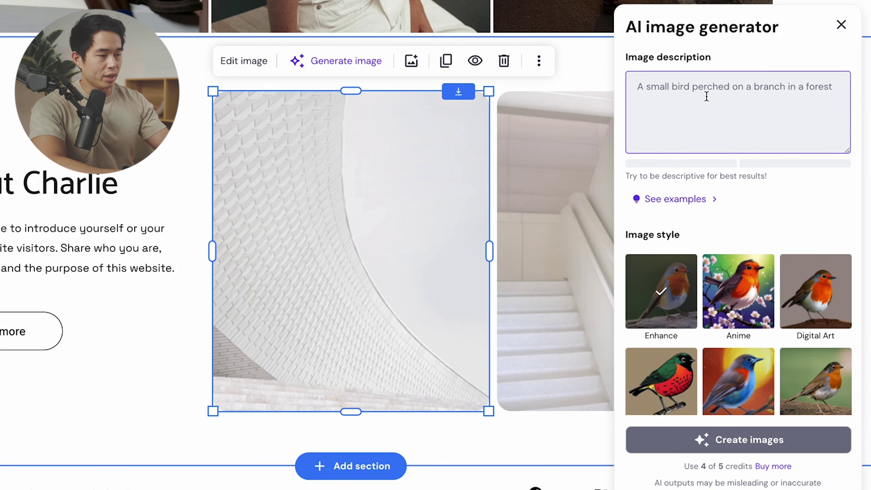
type("camera on")
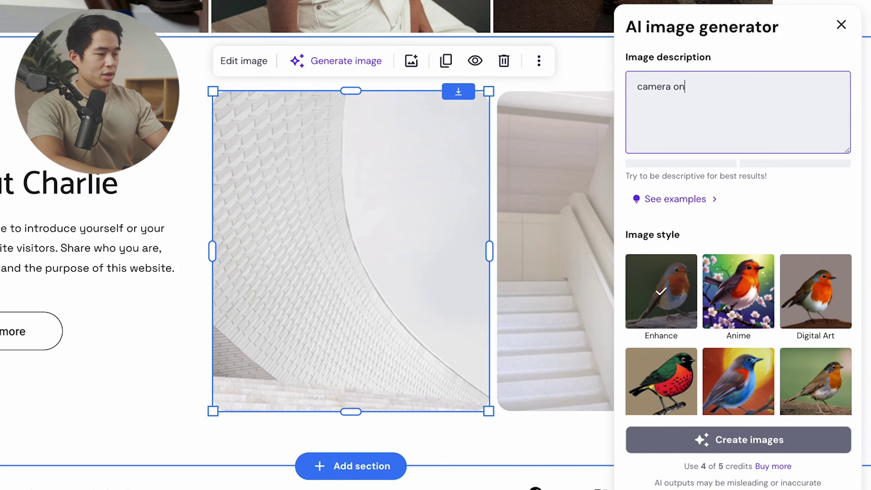
type(" top of a d")
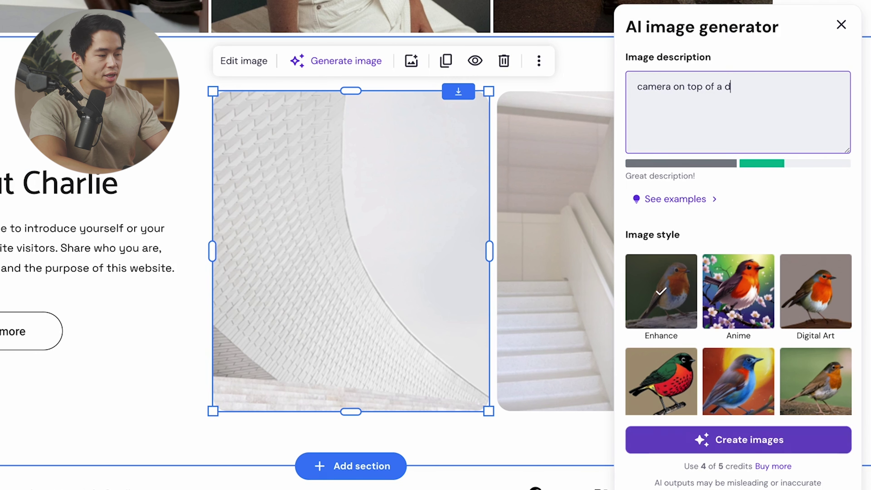
type("esk, with natural lighting")
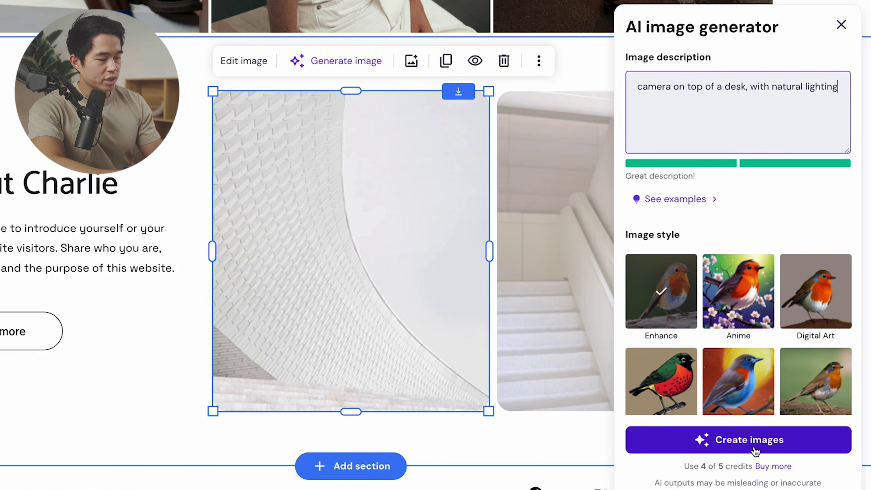
left_click(764, 440)
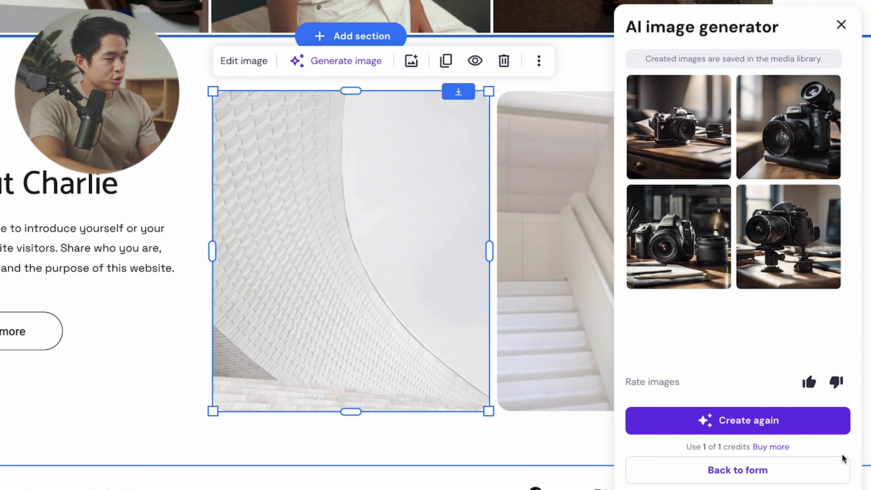
Replace the About section's first picture with the generated image of a vintage camera and small lens on a wooden desk.
left_click(689, 242)
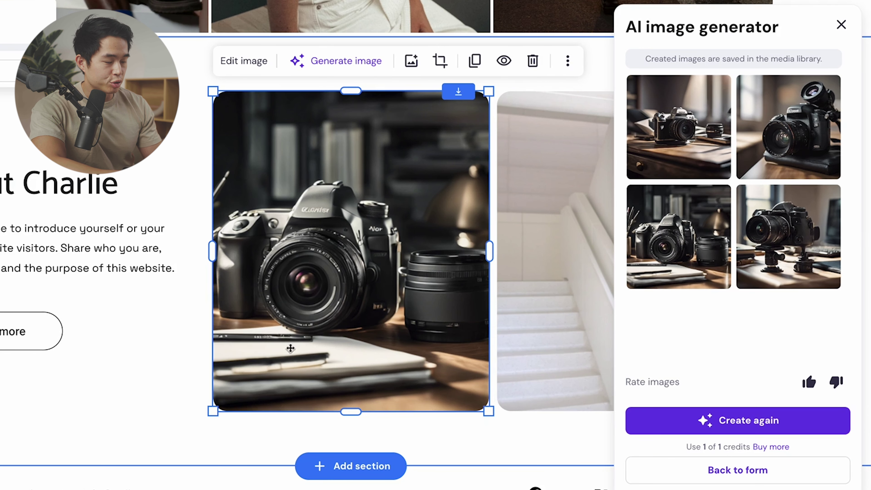
left_click(701, 130)
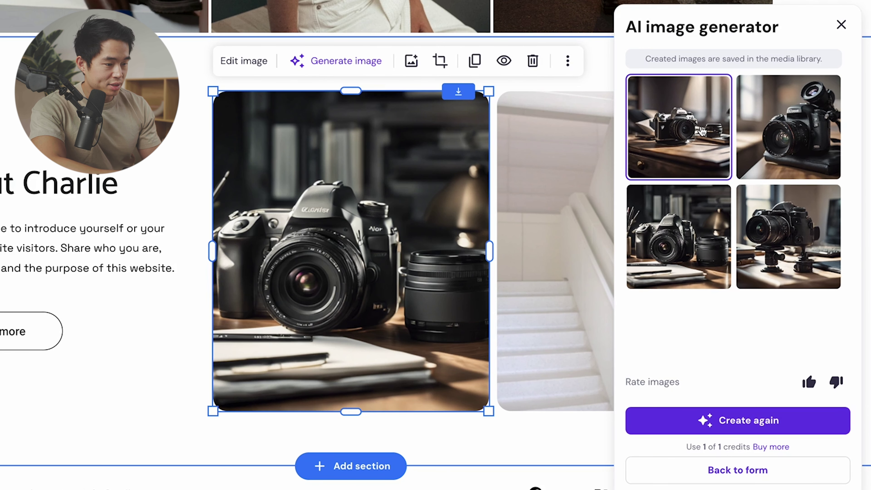
left_click(179, 80)
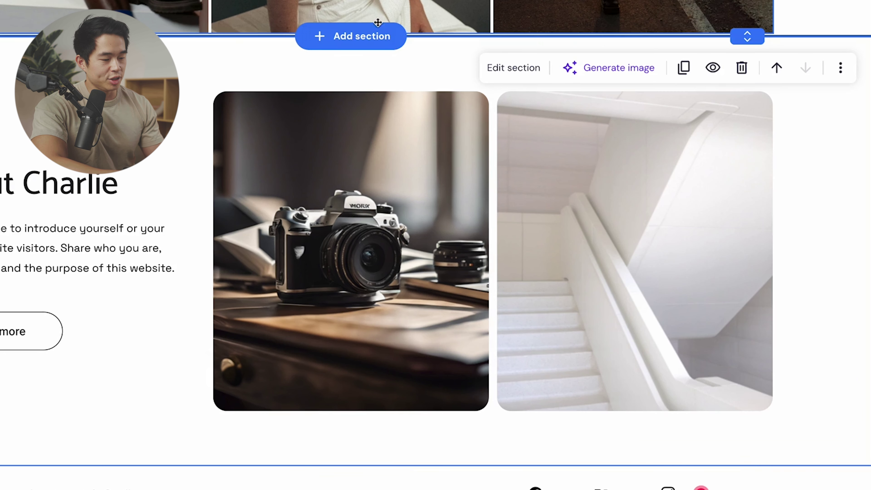
Open the section library for the spot below the About section and examine the FAQ layouts.
scroll(299, 238, "down", 1)
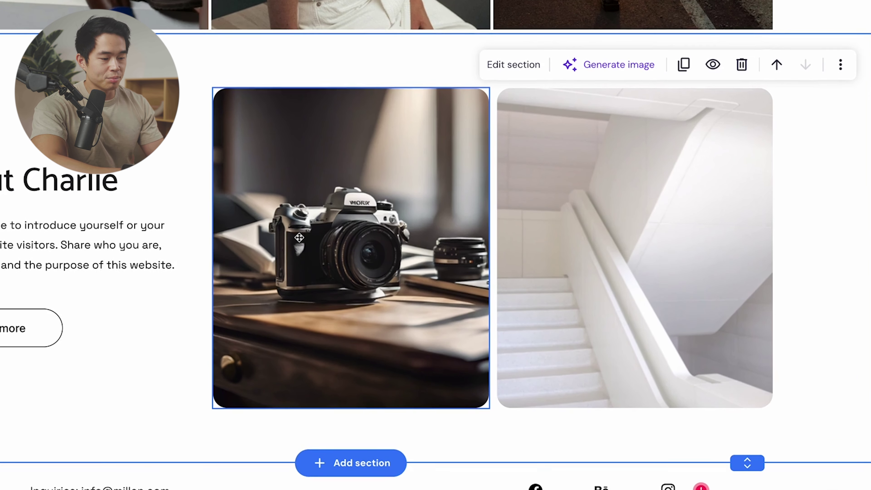
left_click(350, 463)
scroll(160, 394, "down", 5)
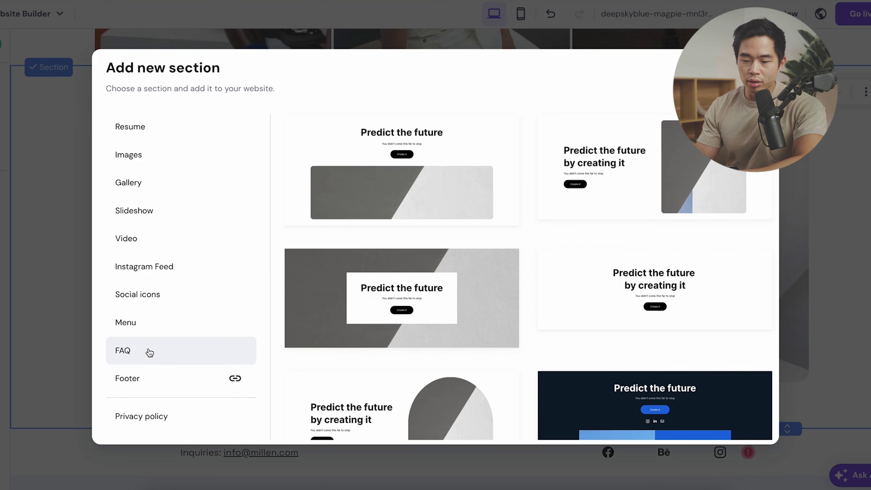
left_click(154, 351)
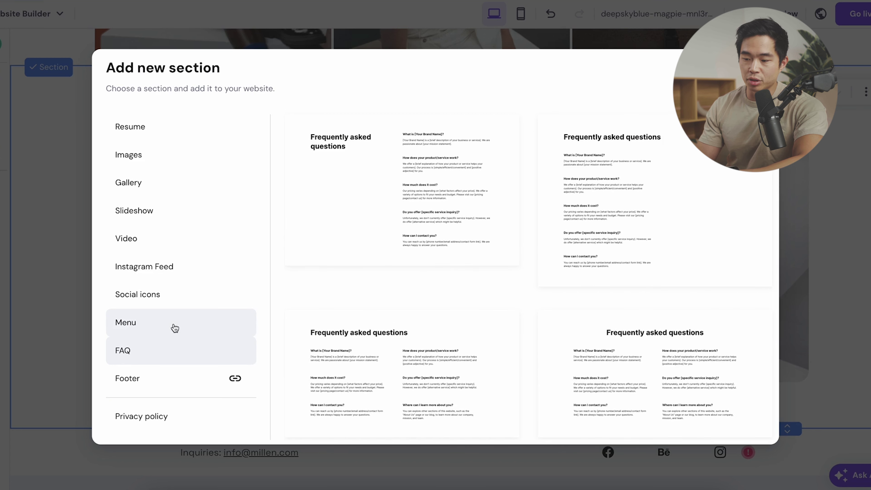
scroll(550, 227, "down", 2)
scroll(540, 248, "up", 2)
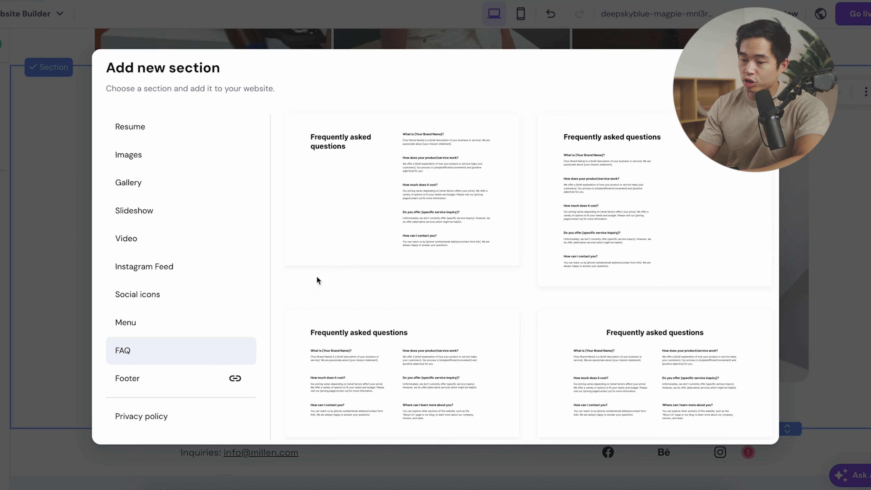
Examine the Social icons, Video and Gallery section layouts in the library.
left_click(144, 294)
scroll(182, 266, "up", 1)
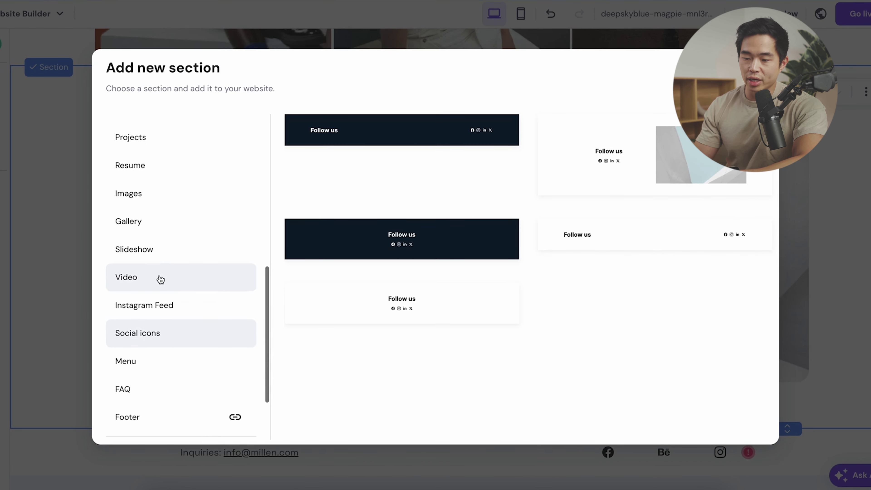
left_click(160, 276)
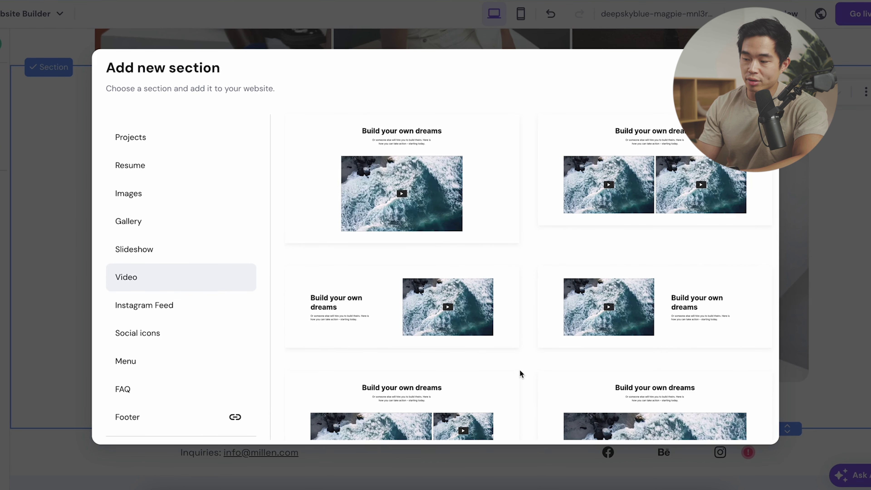
scroll(519, 371, "down", 1)
scroll(150, 284, "up", 1)
left_click(150, 267)
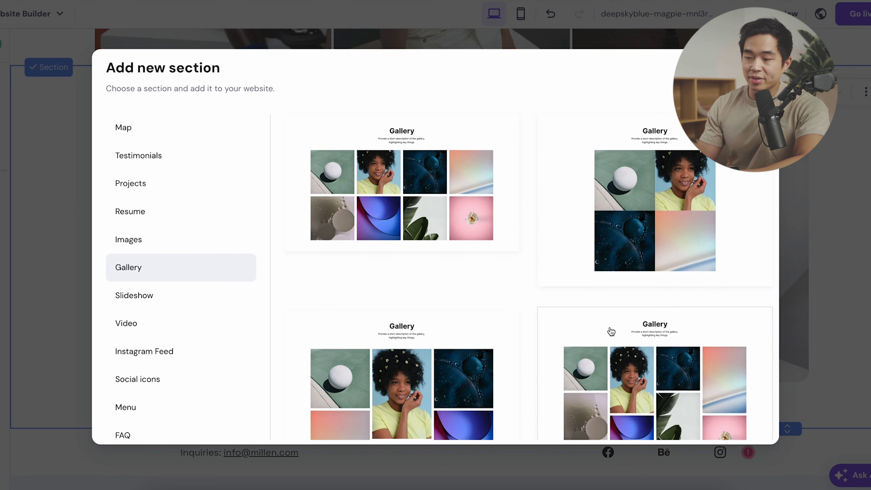
scroll(610, 330, "down", 10)
scroll(610, 328, "up", 10)
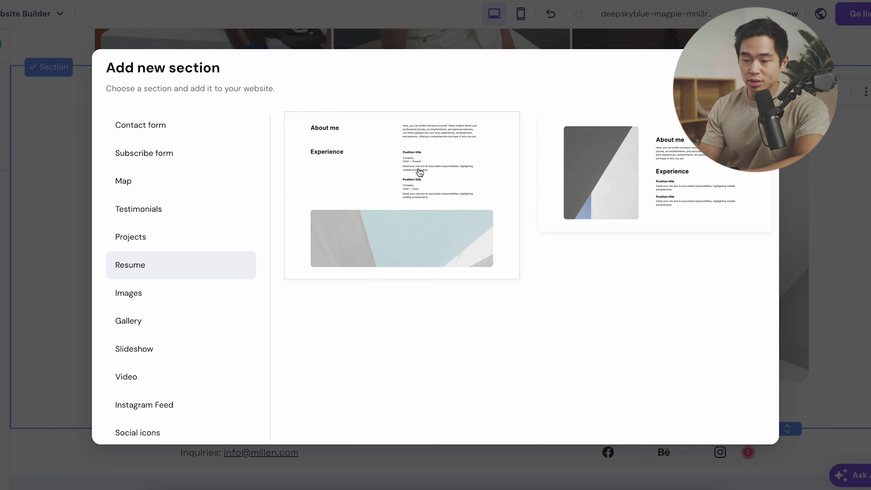
Examine the Projects, Testimonials and Product categories section layouts in the library.
left_click(187, 237)
left_click(171, 215)
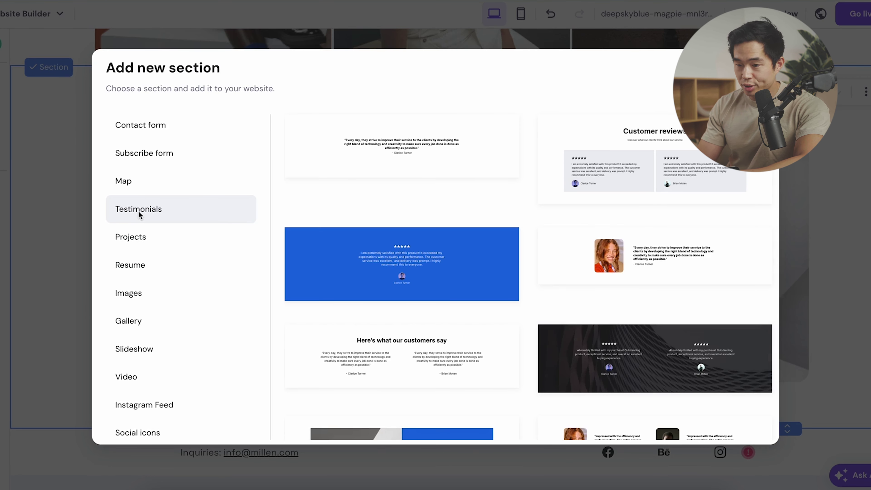
scroll(133, 241, "up", 2)
left_click(131, 247)
scroll(131, 246, "up", 4)
left_click(158, 288)
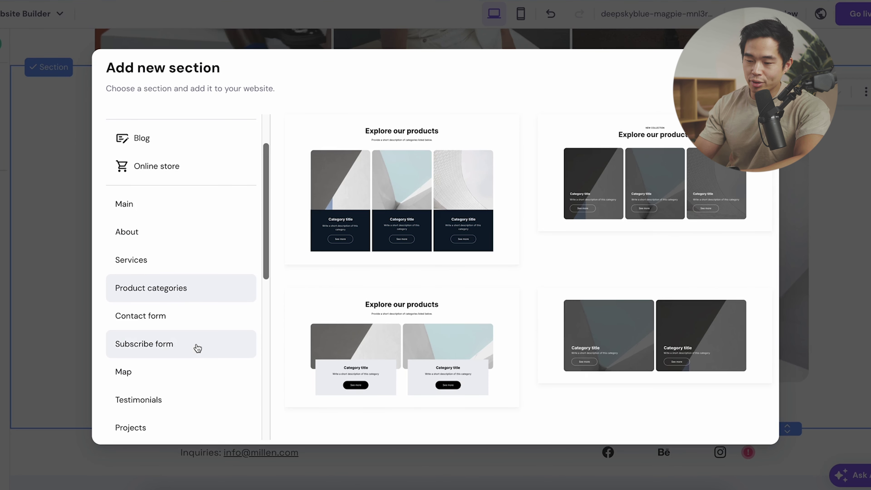
scroll(180, 278, "up", 2)
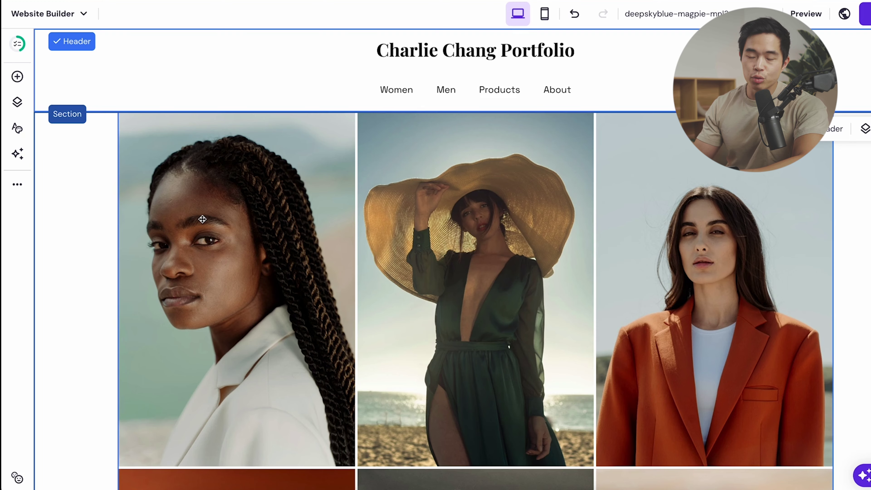
Add a button element onto the gallery photo of the woman in the sun hat.
scroll(203, 219, "down", 10)
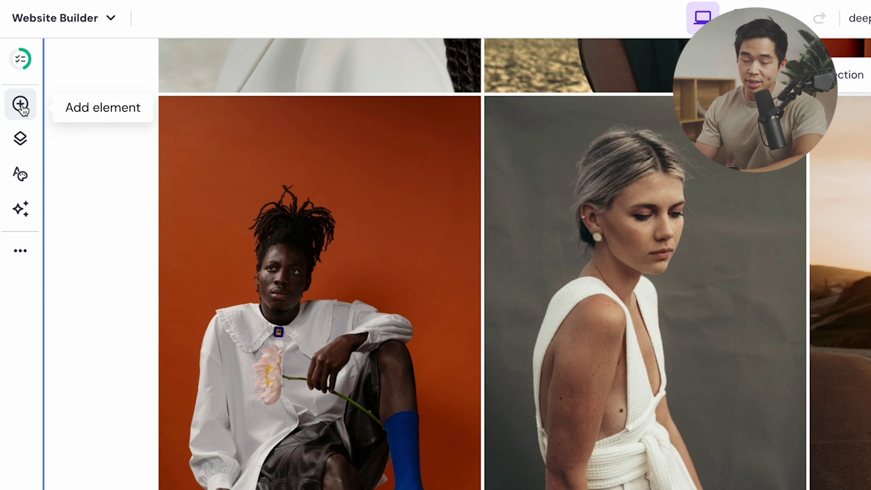
left_click(22, 105)
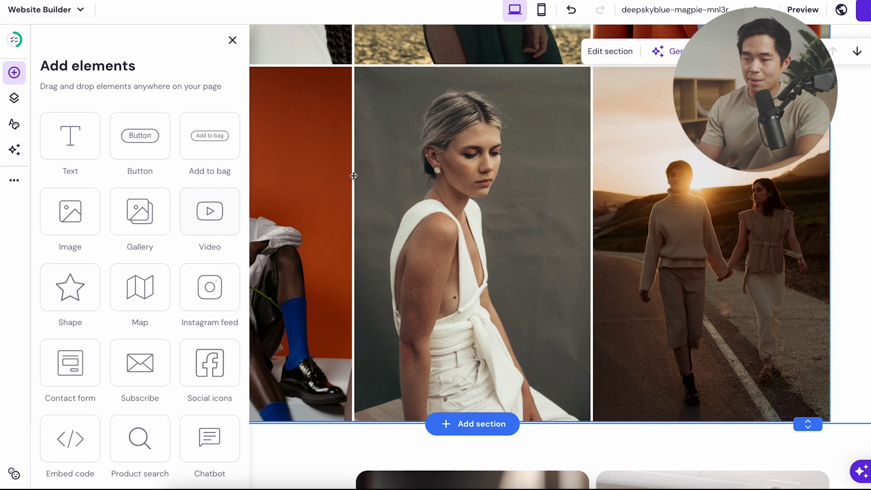
scroll(354, 176, "up", 5)
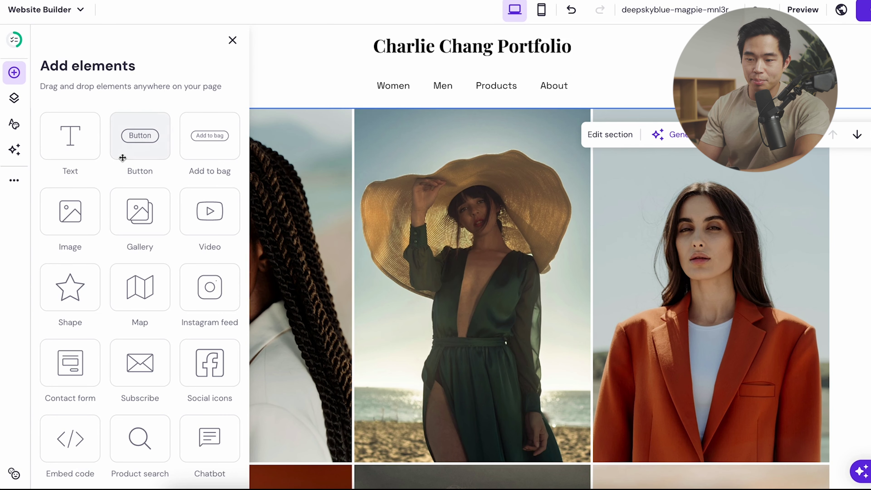
left_click_drag(143, 153, 421, 168)
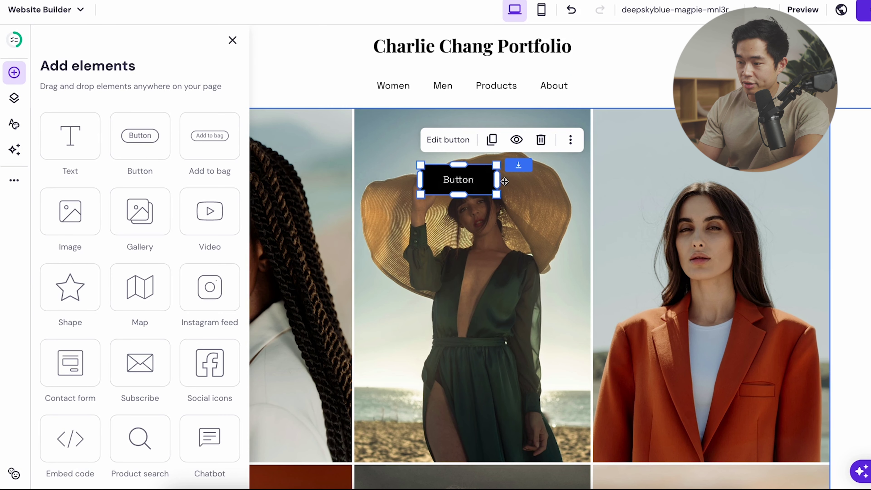
Set the new button's normal fill color to white and its text color to black.
left_click(451, 143)
left_click(566, 182)
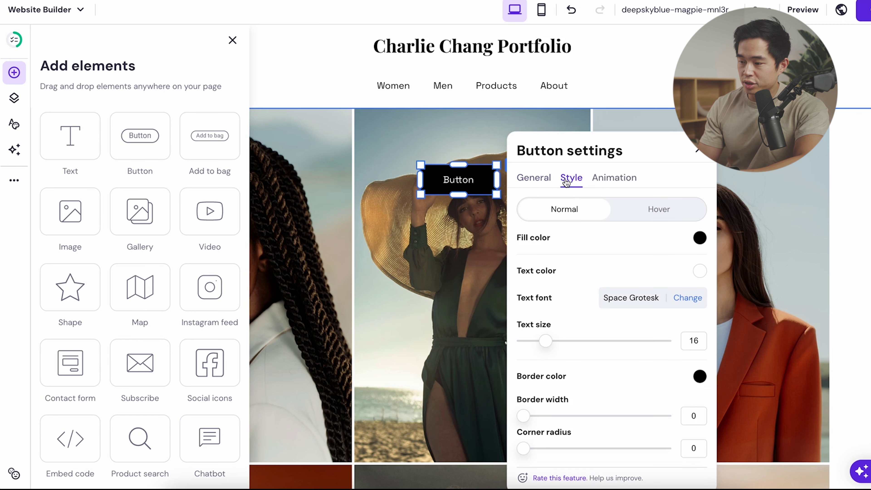
left_click(699, 237)
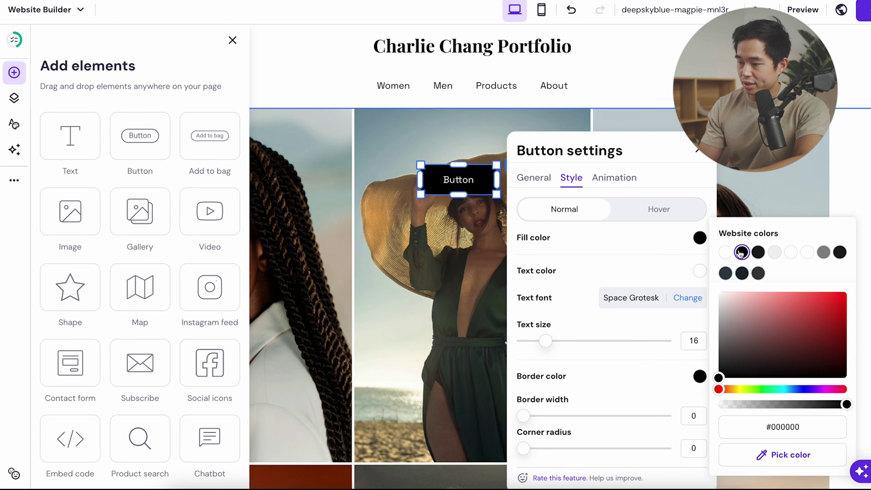
left_click(726, 252)
left_click(597, 272)
left_click(597, 272)
left_click(742, 253)
Change the button's text to "Portfolio" and move it down over the woman's green dress in the same photo.
left_click(533, 178)
left_click(557, 235)
double_click(557, 234)
type("Portfolio")
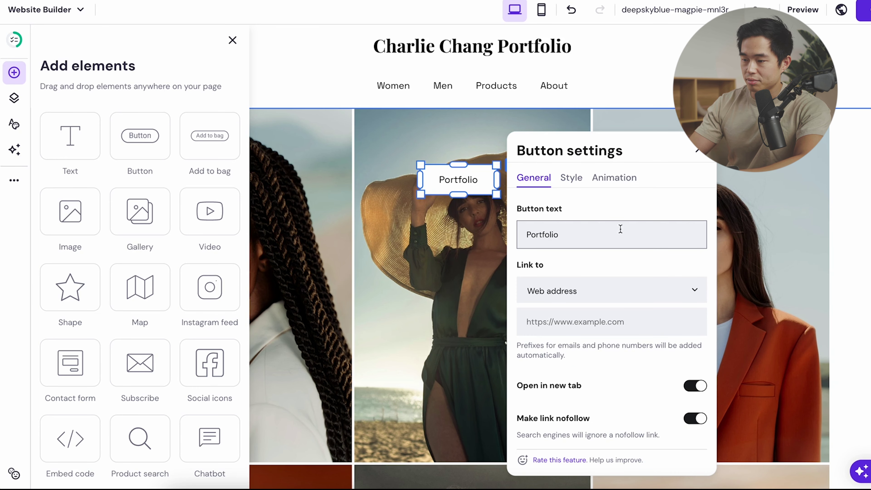
left_click(494, 210)
left_click(452, 193)
left_click_drag(459, 187, 473, 360)
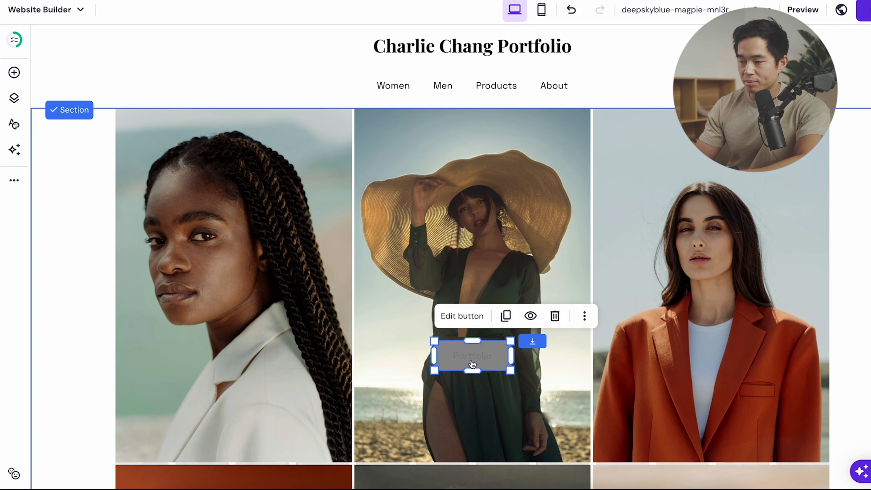
Look through the desktop page and switch the editor to the mobile view.
scroll(498, 274, "down", 3)
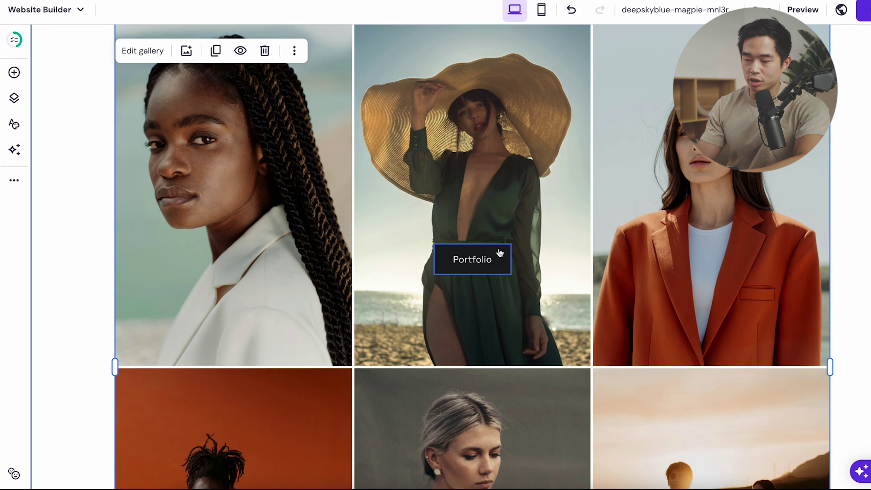
scroll(499, 250, "down", 10)
scroll(498, 249, "up", 12)
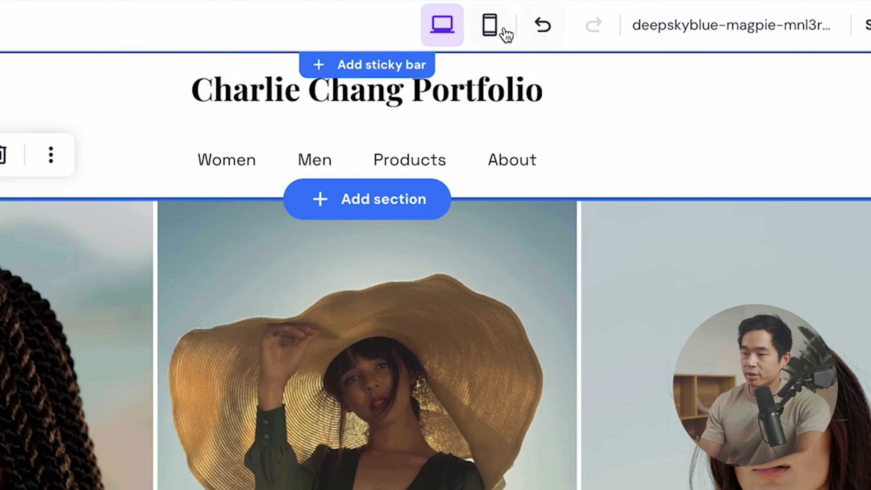
left_click(493, 34)
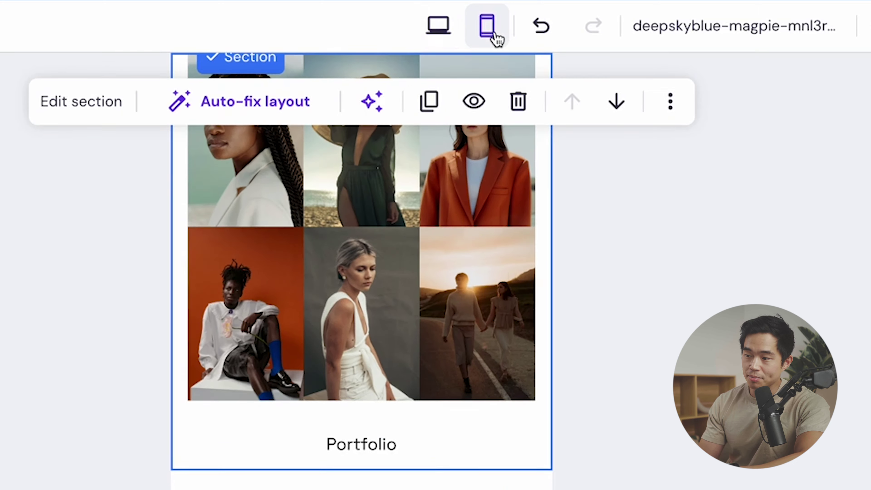
Look through the mobile page and auto-fix the layout of the gallery section.
left_click(446, 310)
scroll(444, 274, "down", 10)
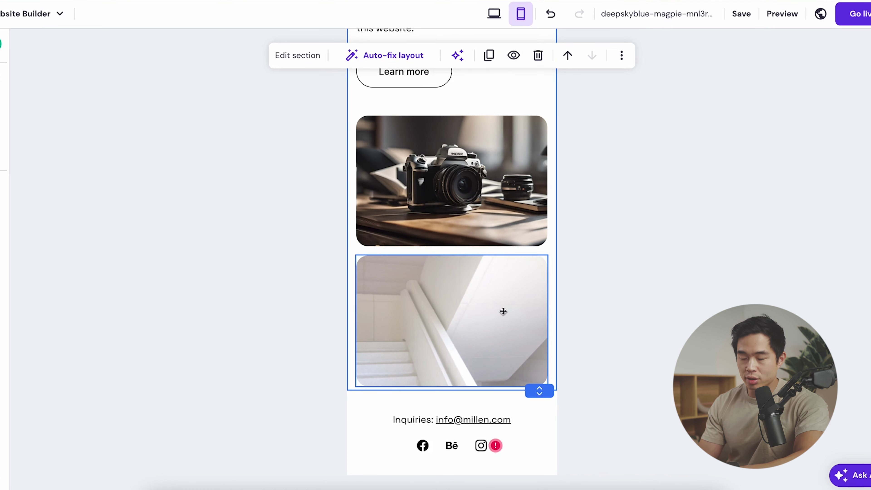
scroll(503, 311, "up", 10)
left_click(382, 77)
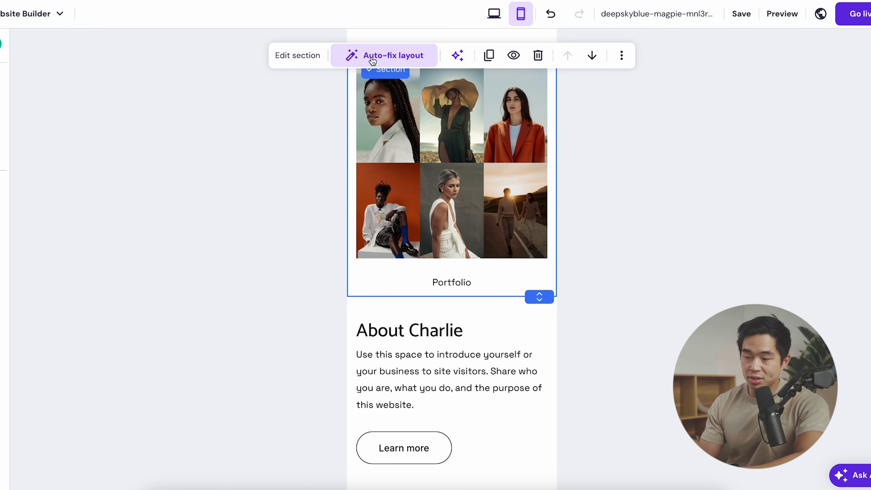
left_click(403, 57)
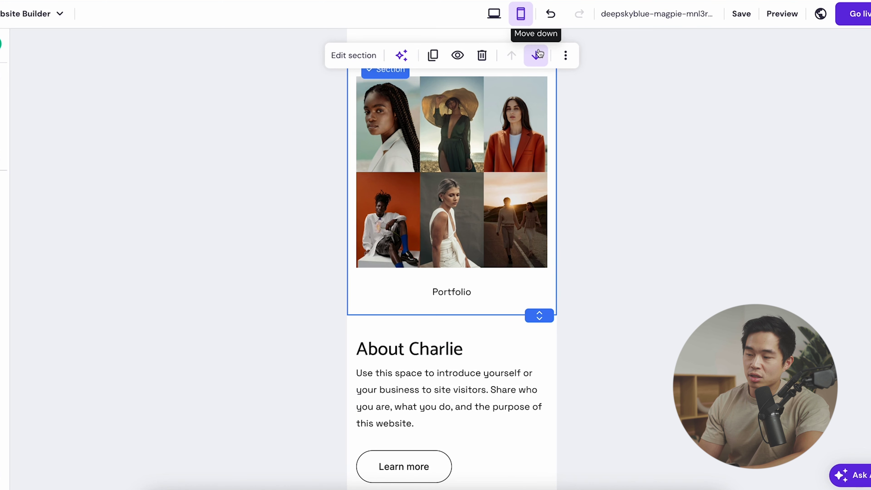
Try moving the gallery section below the About section in the mobile layout and undo the move.
left_click(537, 56)
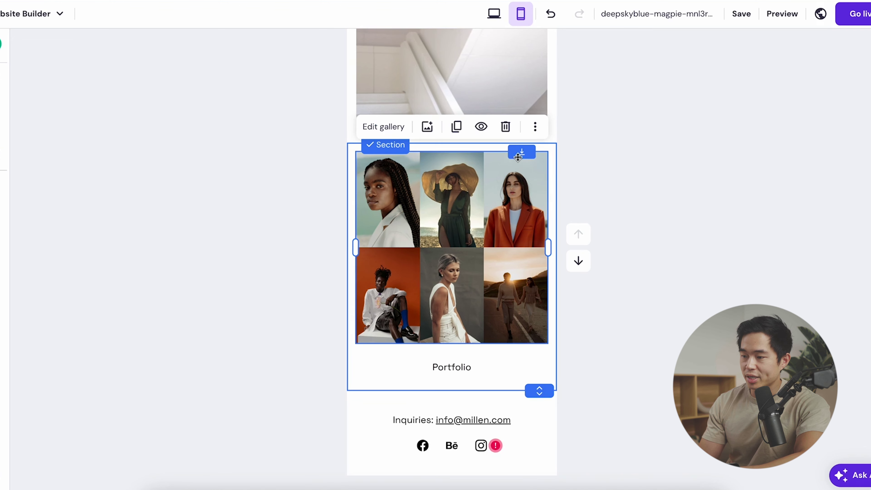
key("ctrl+z")
key("ctrl+z")
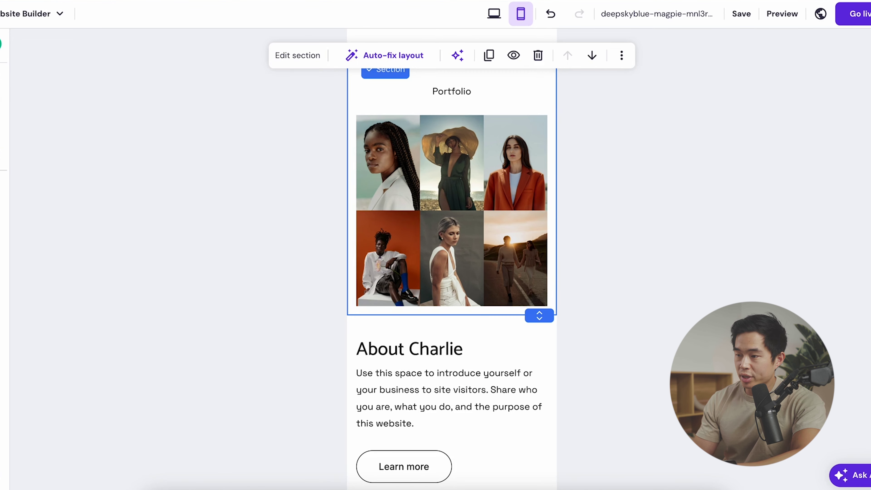
Return to the desktop view and examine the site's page list, including the other pages and those hidden from navigation.
left_click(494, 14)
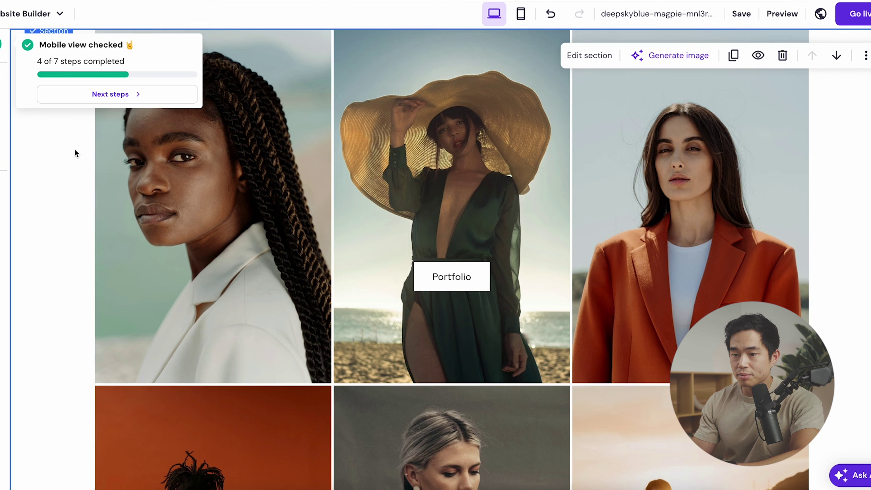
scroll(75, 149, "up", 3)
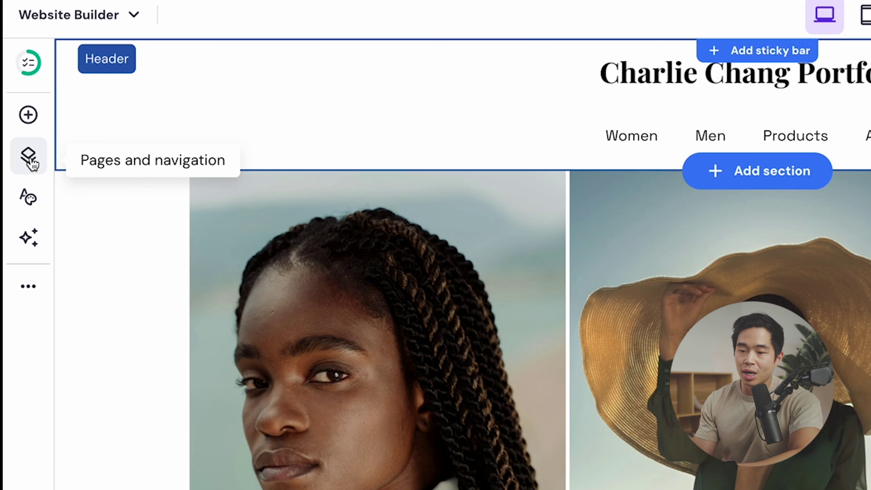
left_click(32, 161)
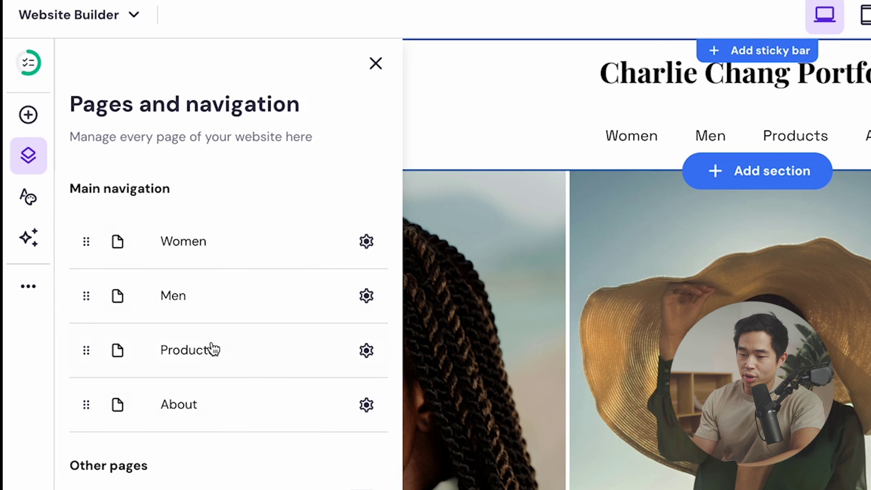
scroll(210, 404, "down", 1)
left_click_drag(150, 443, 113, 415)
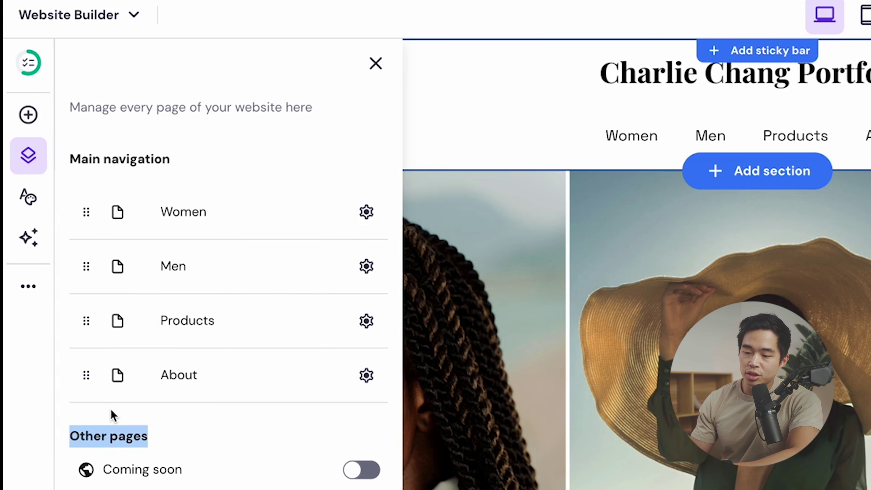
left_click(113, 415)
left_click_drag(85, 373, 77, 389)
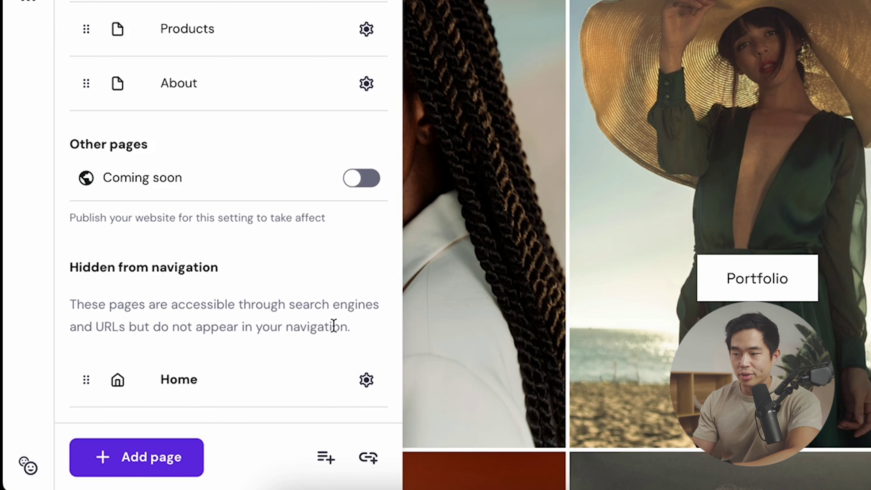
scroll(240, 412, "up", 2)
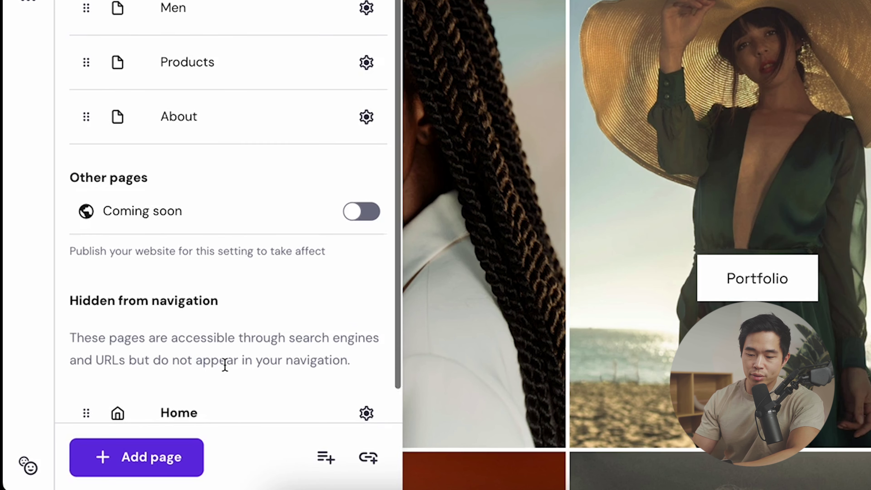
scroll(228, 364, "down", 2)
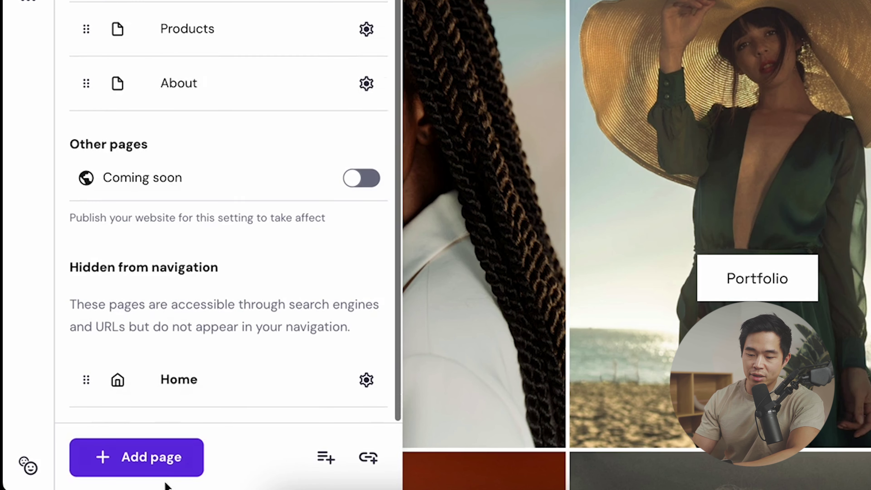
Add a new page from the Blog template.
left_click(170, 457)
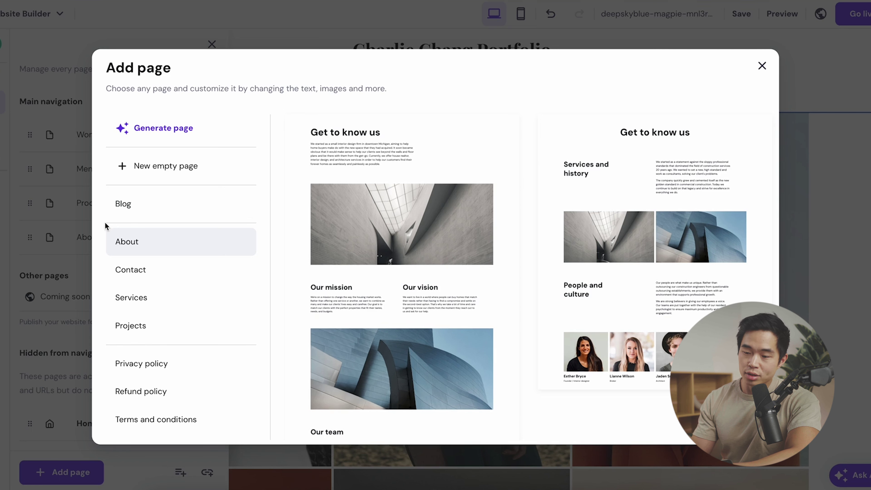
left_click(178, 205)
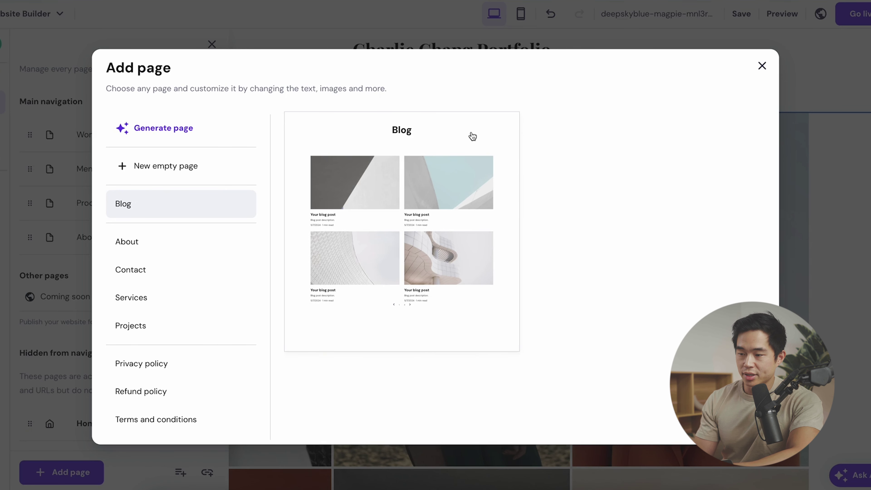
left_click(470, 137)
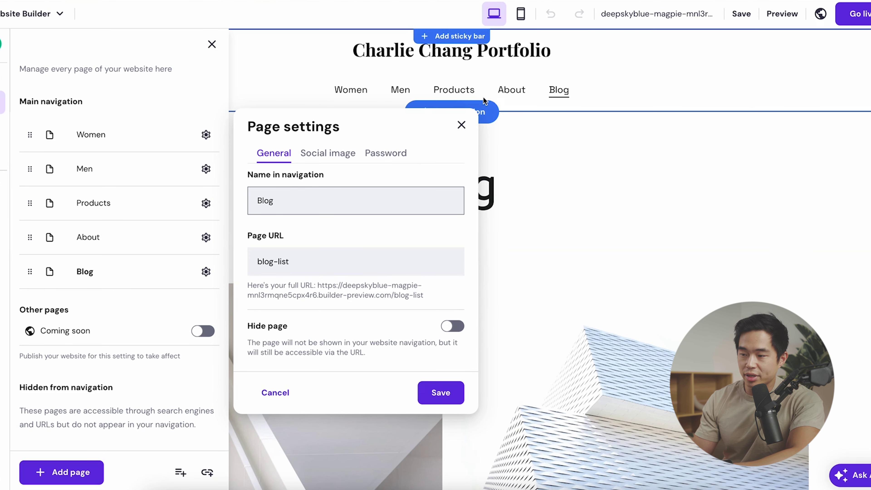
Set the new blog page's URL to "blog" and save its page settings.
left_click(308, 259)
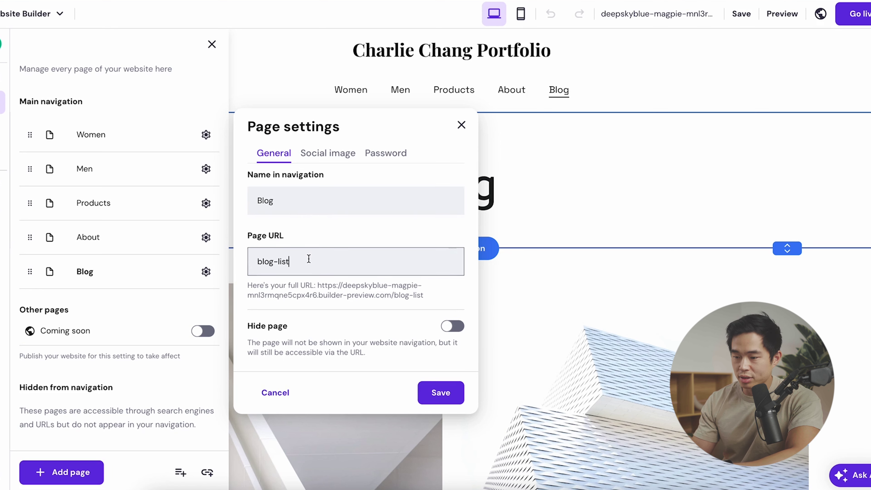
left_click(367, 231)
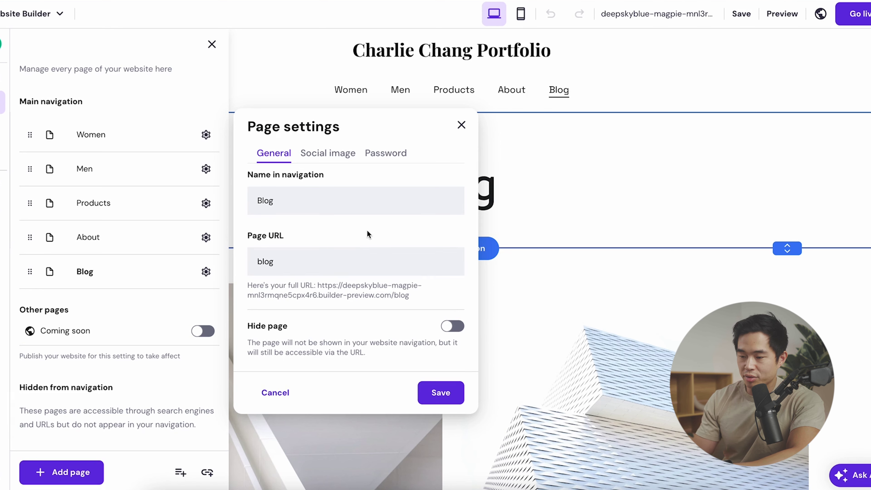
left_click(456, 329)
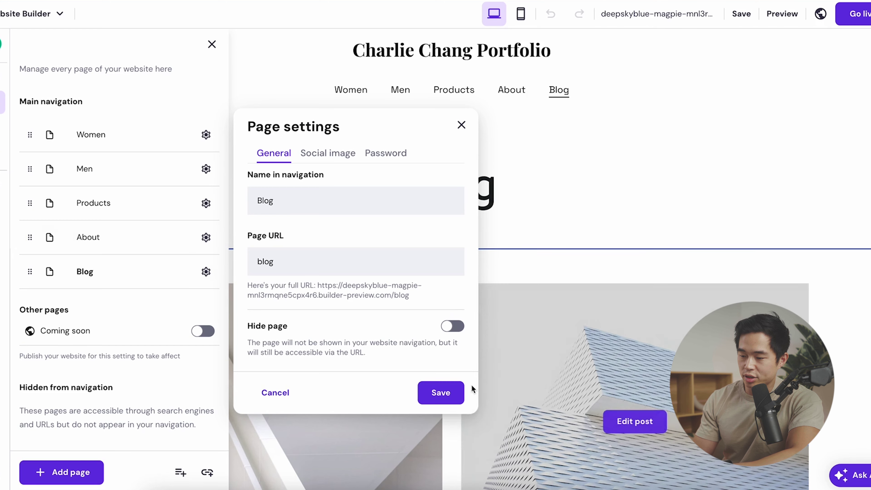
left_click(441, 393)
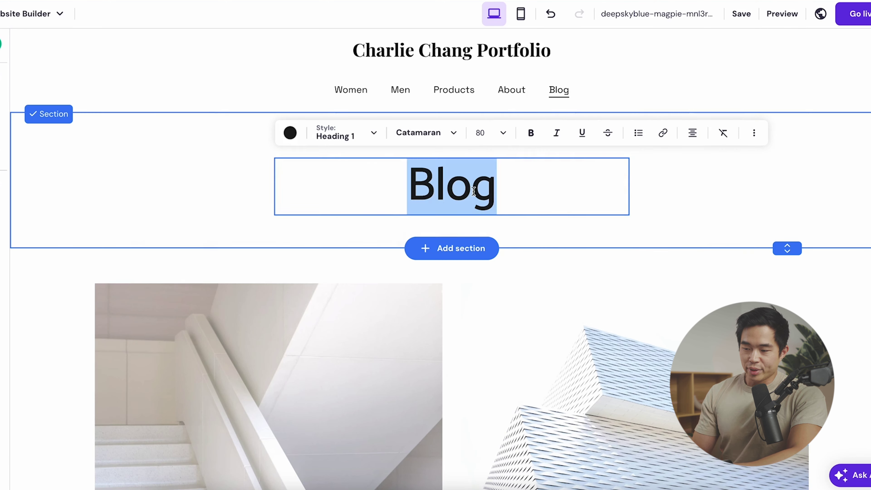
Replace the blog page's heading with "Thoughts" and look over the placeholder posts below it.
type("Thoughts")
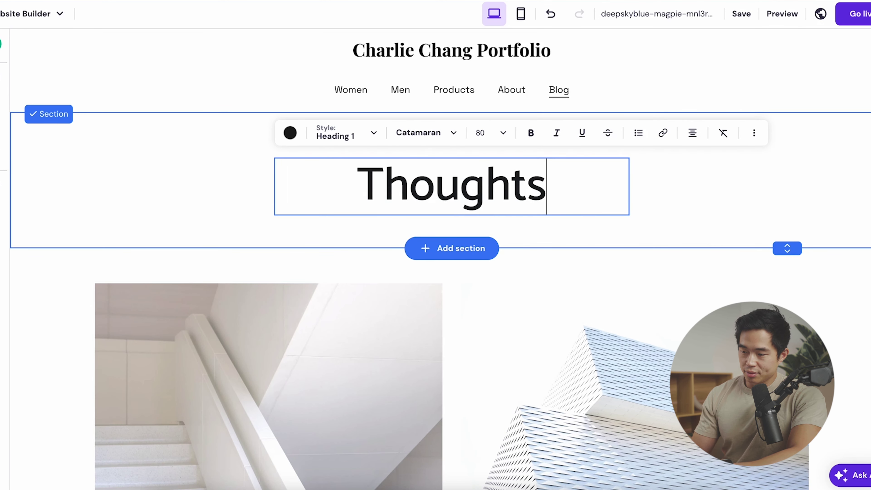
key("Escape")
scroll(342, 354, "down", 5)
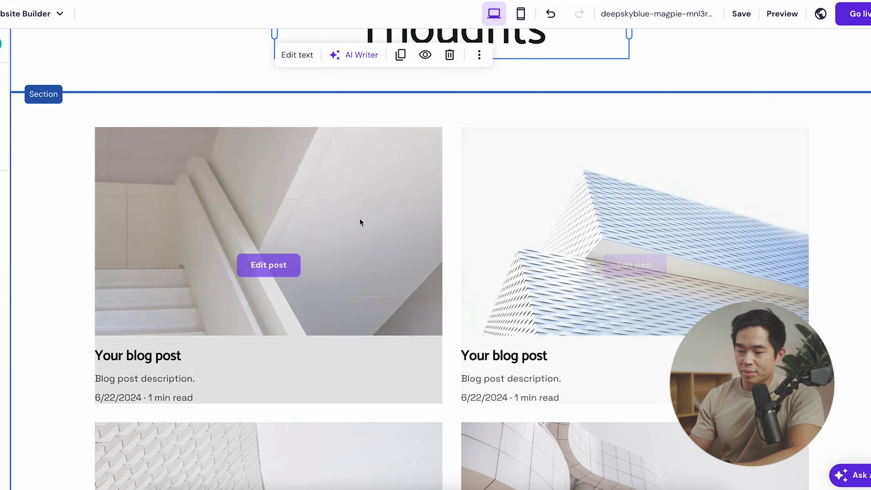
scroll(386, 360, "down", 3)
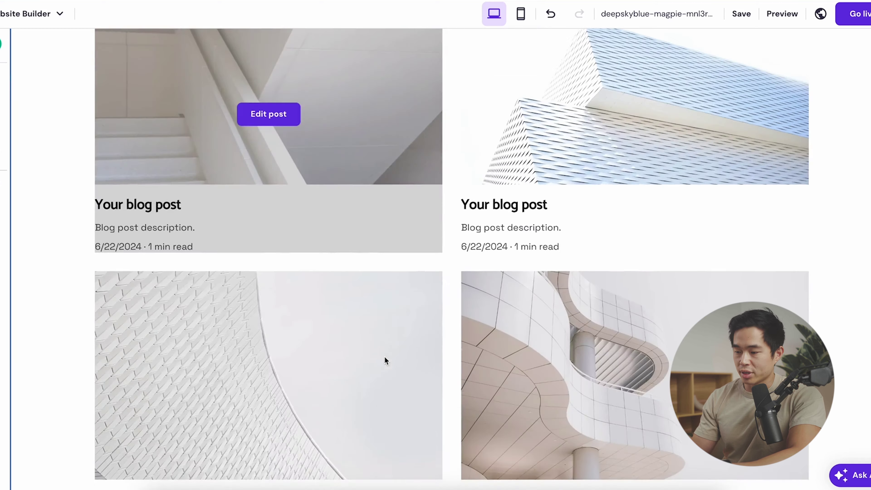
scroll(569, 218, "up", 5)
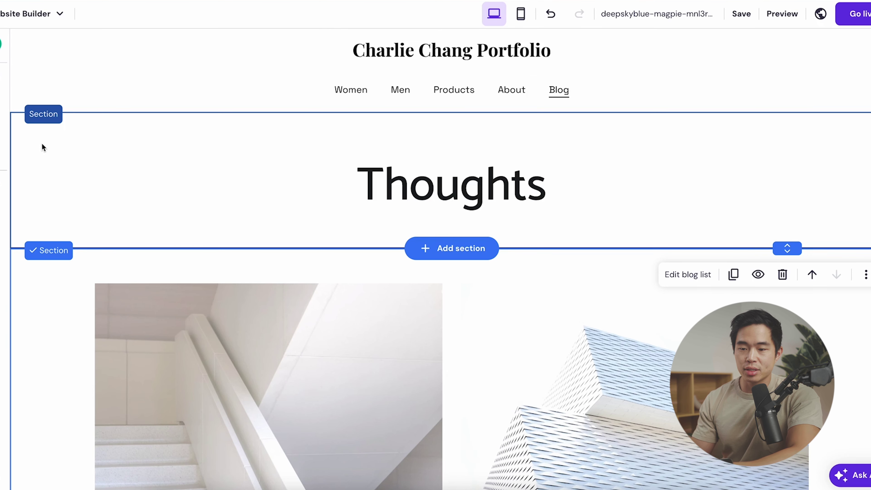
Add a page from the centered "Our services" template and place it between Products and About in the main navigation.
left_click(4, 102)
scroll(145, 339, "down", 2)
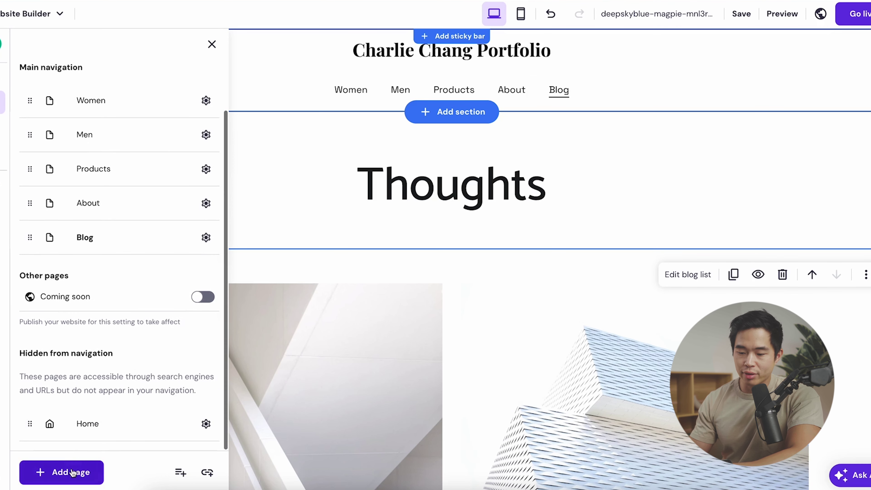
left_click(62, 472)
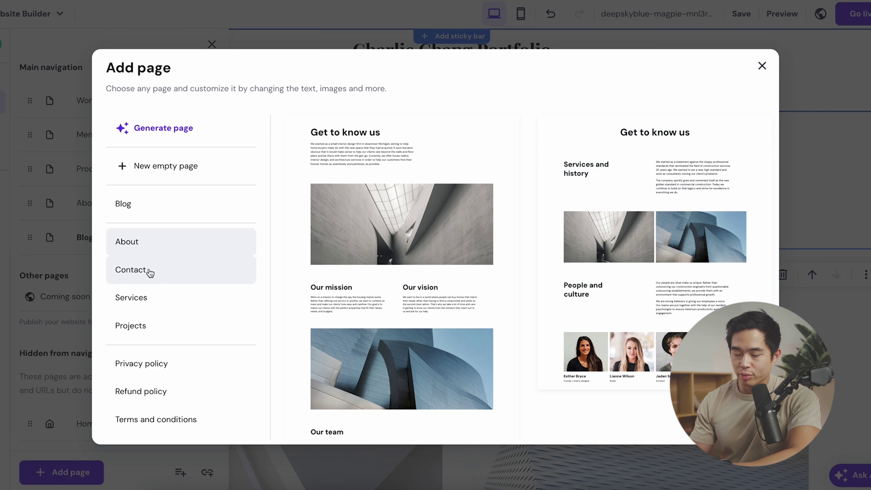
left_click(146, 297)
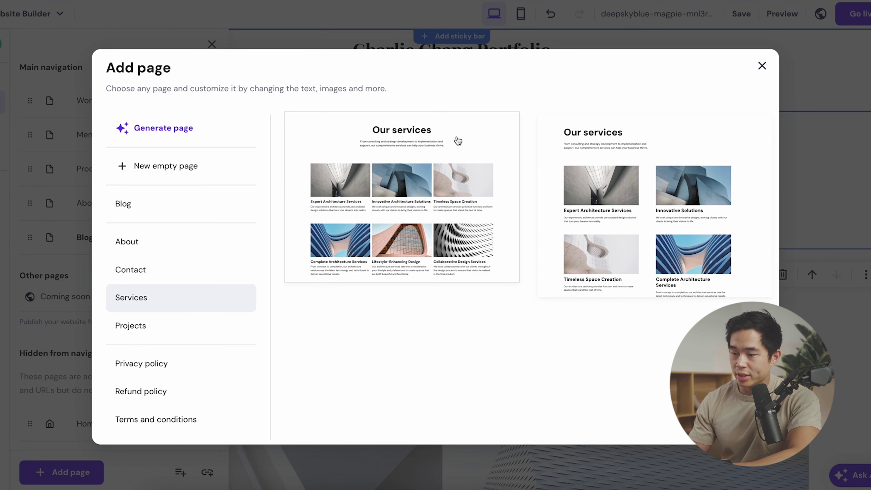
left_click(441, 140)
left_click_drag(30, 272, 28, 202)
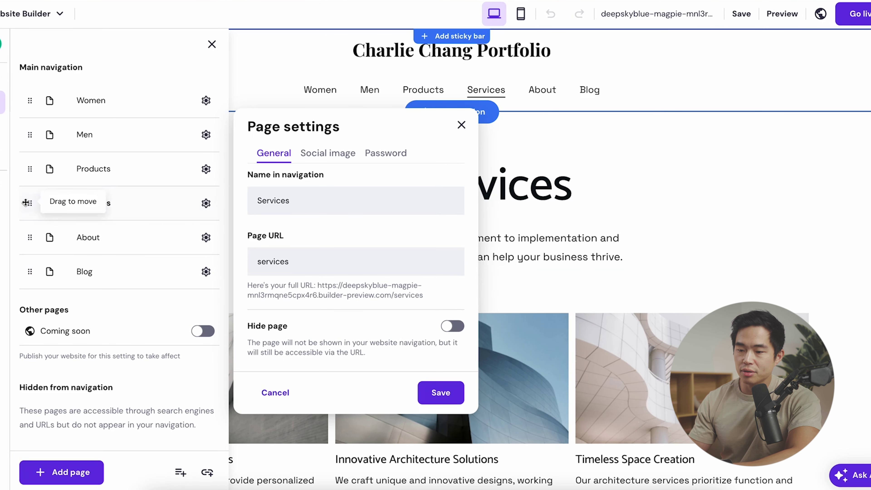
Delete the Products page from the site.
left_click(206, 169)
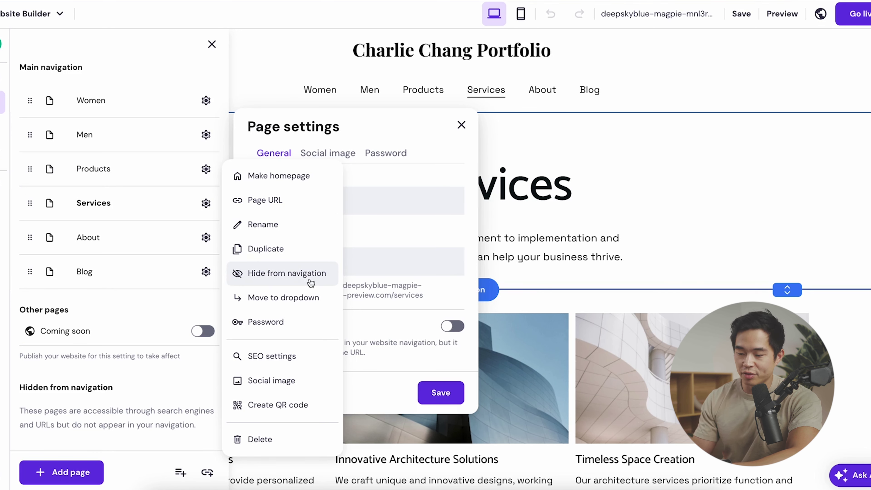
left_click(276, 443)
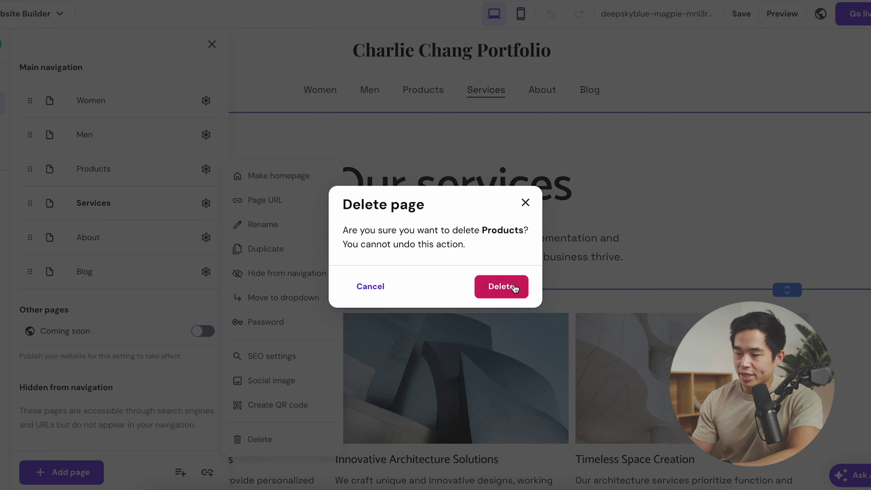
left_click(502, 287)
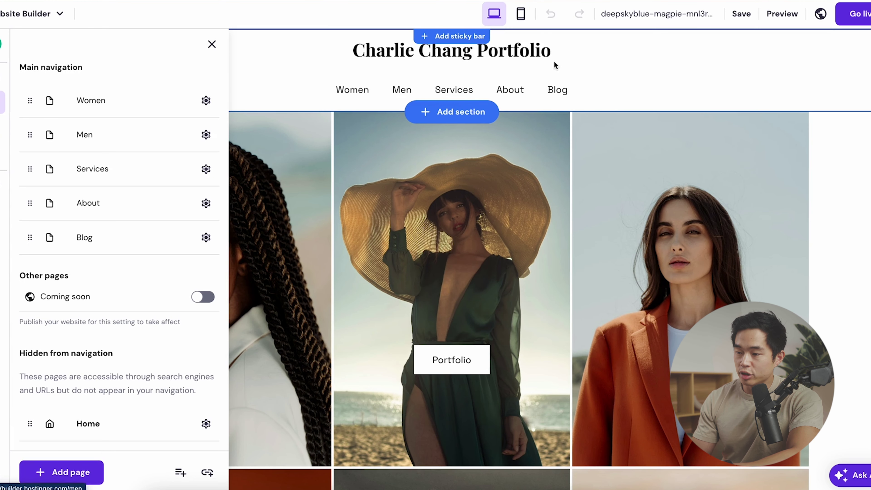
Look through the About page's bio, contact details and contact form, and open the Services page.
left_click(587, 105)
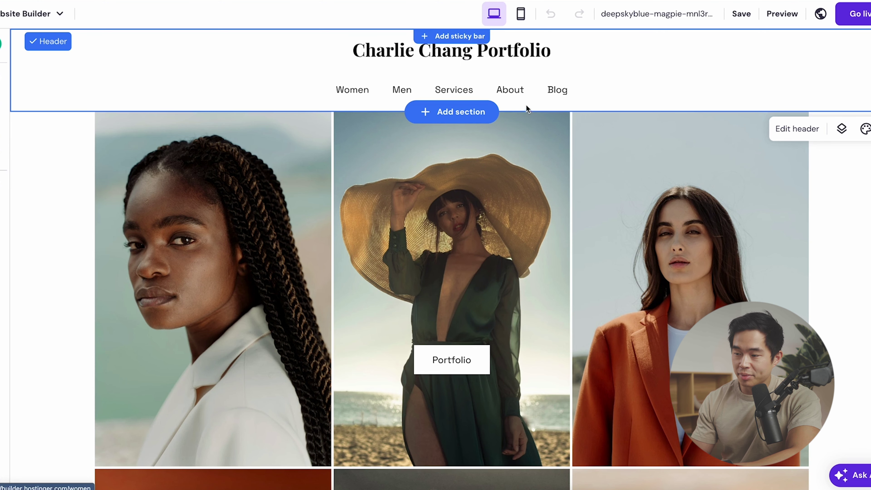
left_click(510, 90)
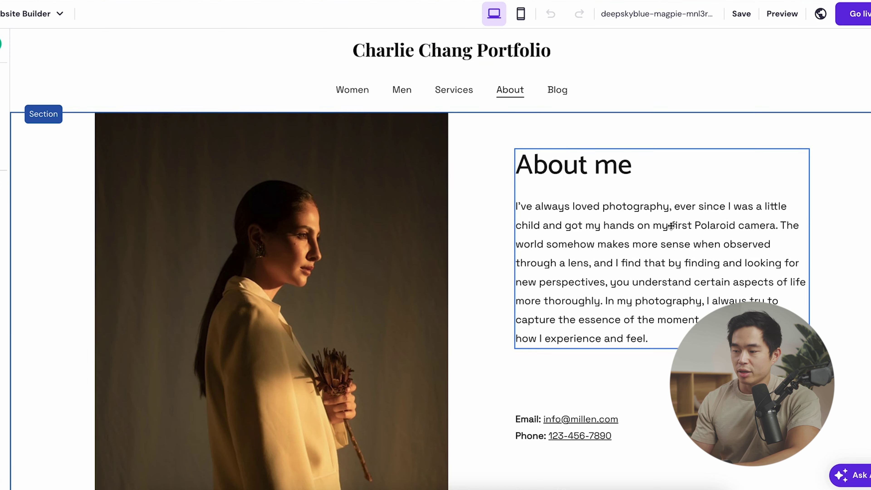
left_click(637, 206)
left_click(583, 427)
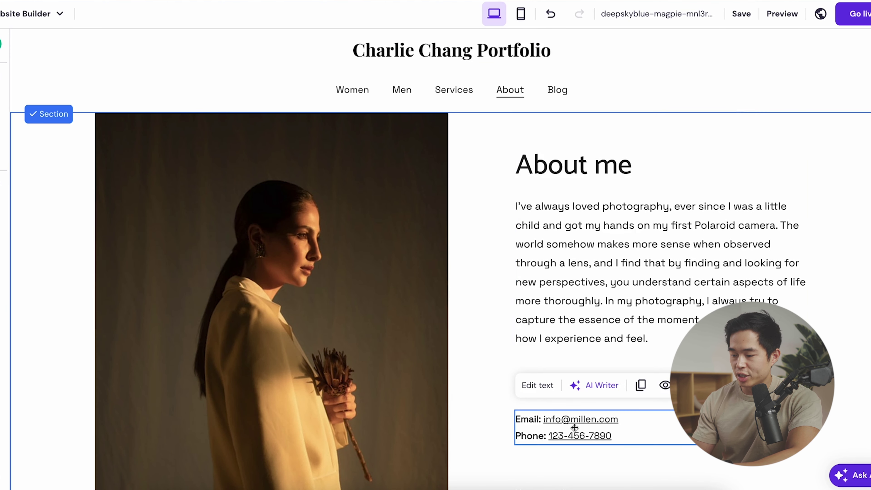
scroll(590, 422, "down", 4)
scroll(590, 423, "down", 1)
left_click(561, 409)
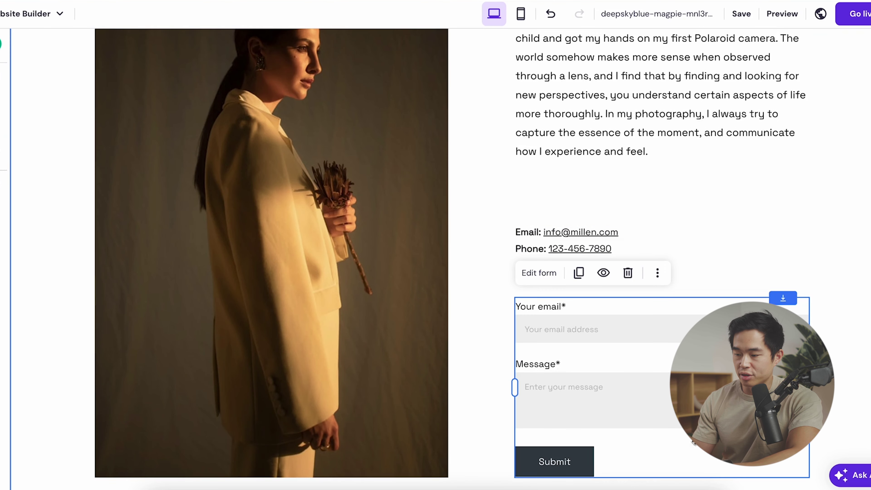
scroll(665, 426, "down", 2)
scroll(376, 329, "up", 7)
left_click(453, 90)
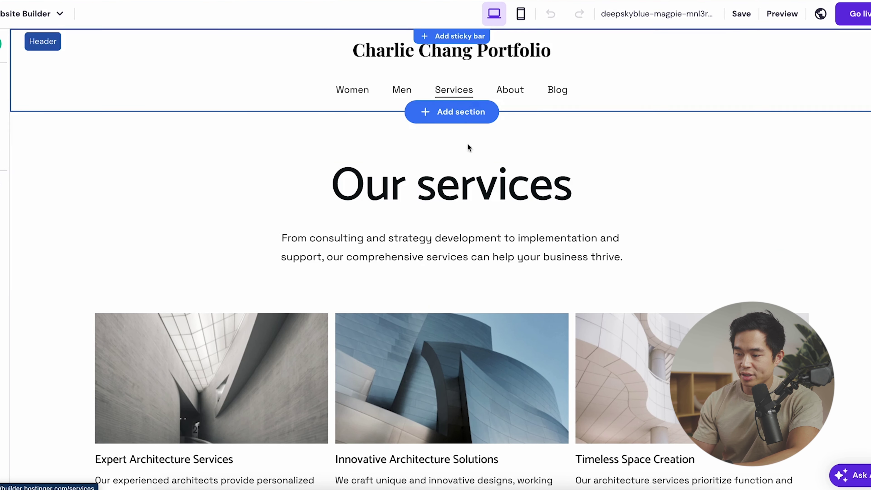
Look through the Services page's heading, service images and descriptions down to the footer.
scroll(255, 331, "down", 4)
left_click(254, 198)
left_click(237, 304)
scroll(242, 309, "down", 4)
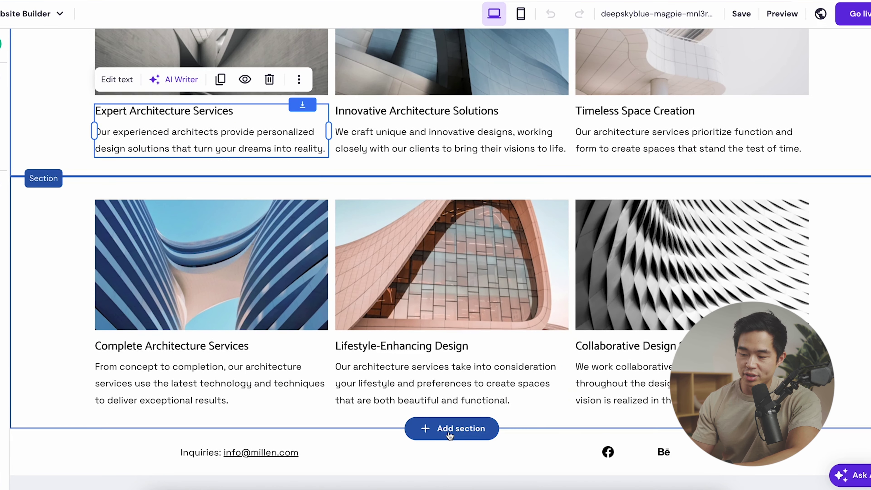
scroll(449, 432, "up", 8)
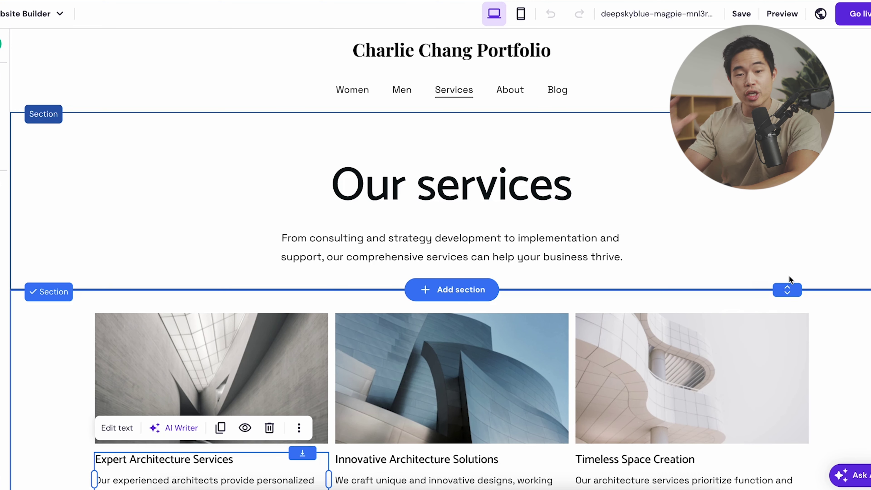
Shorten the "Our services" heading section slightly and extend the bottom edge of the services image section a little.
mouse_move(787, 289)
left_mouse_down()
mouse_move(787, 280)
mouse_move(790, 297)
mouse_move(785, 281)
left_mouse_up()
scroll(794, 427, "down", 10)
left_click_drag(793, 427, 793, 443)
Add the centered "Predict the future by creating it" section with a "Create it" button between the services grid and the footer.
left_click(451, 443)
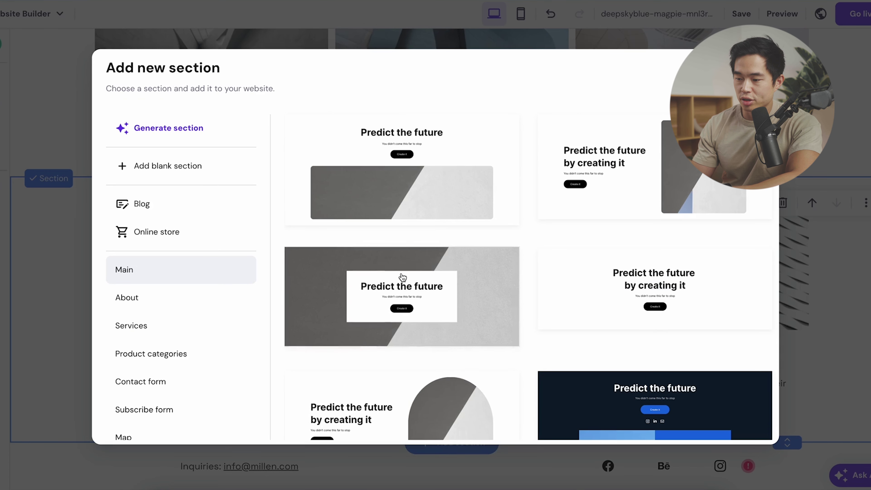
scroll(403, 277, "down", 4)
left_click(595, 165)
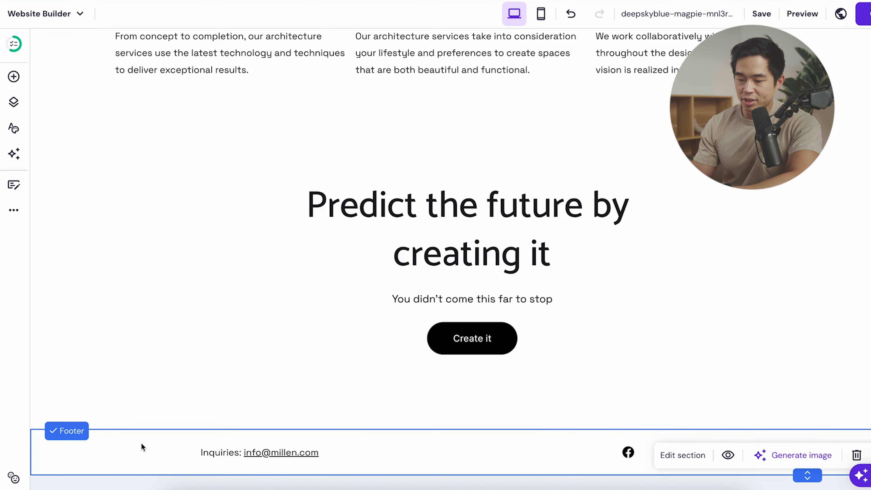
Open the footer's inquiries text and its social icons for editing to inspect their options.
left_click(240, 452)
left_click(199, 417)
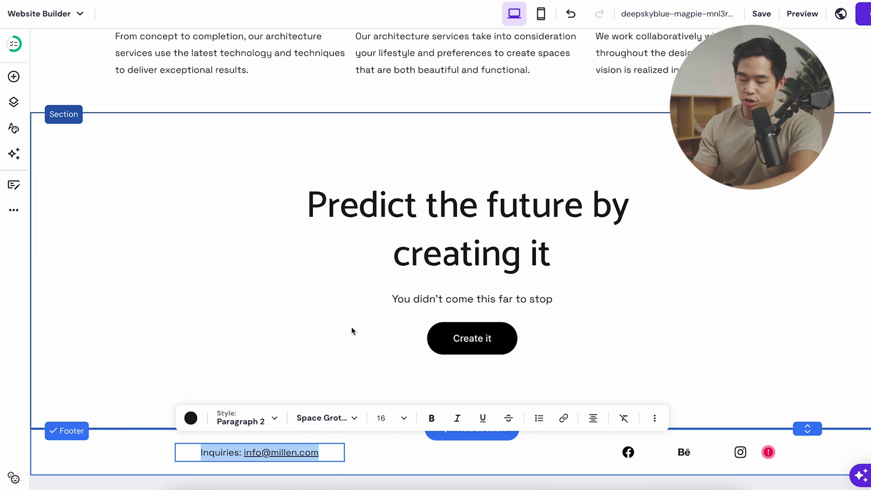
left_click(628, 453)
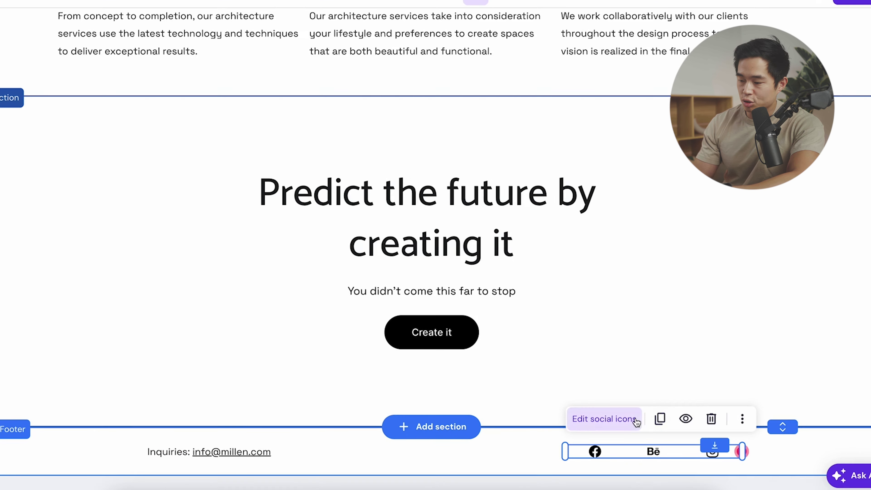
left_click(636, 419)
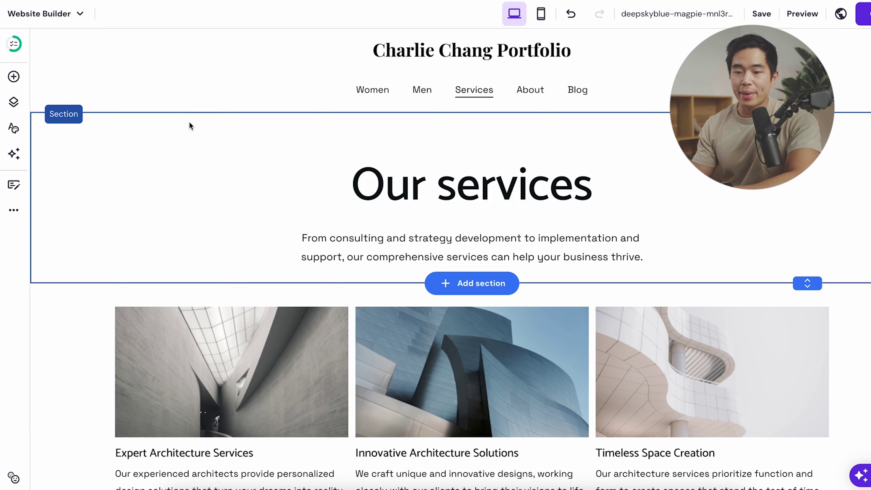
Open the Blog page and examine its heading, the grid of placeholder posts, the pagination and the footer.
left_click(14, 101)
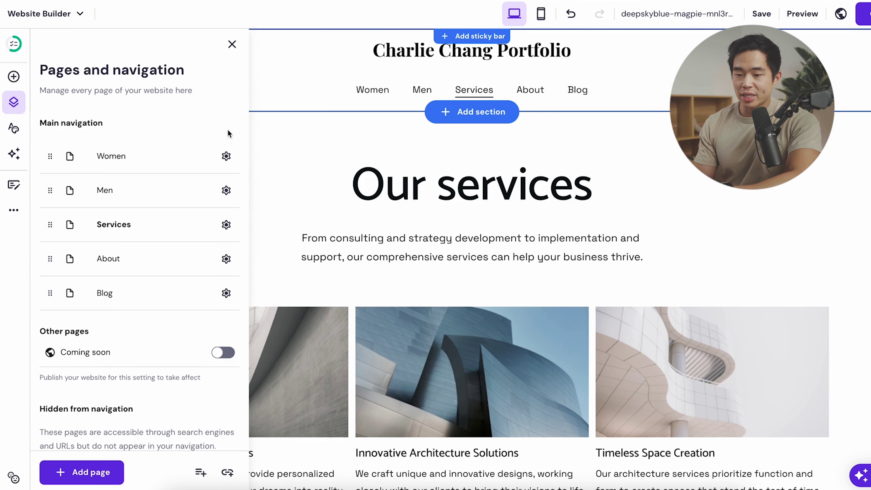
left_click(106, 294)
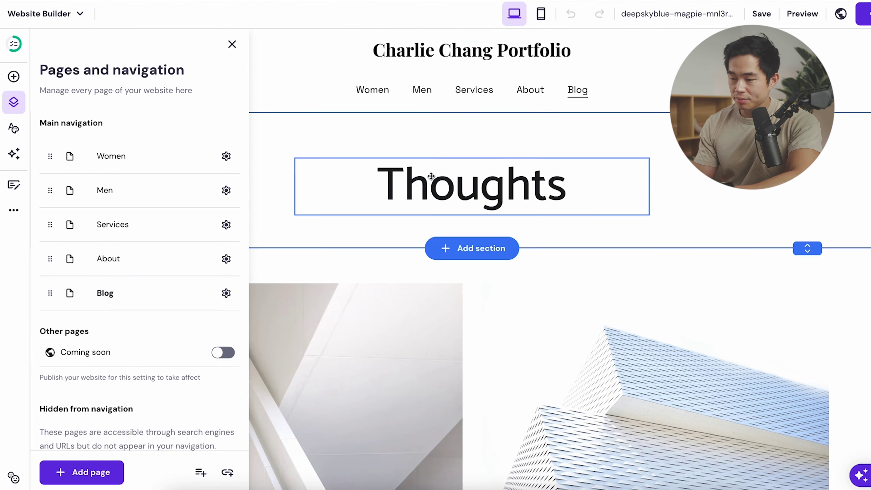
left_click(609, 243)
scroll(490, 280, "down", 4)
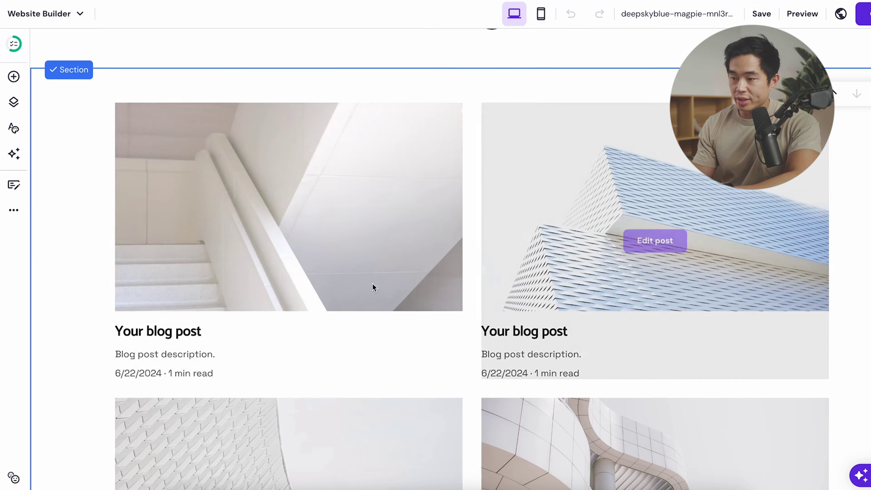
scroll(334, 204, "up", 5)
scroll(622, 232, "down", 3)
scroll(621, 228, "down", 10)
scroll(677, 160, "up", 2)
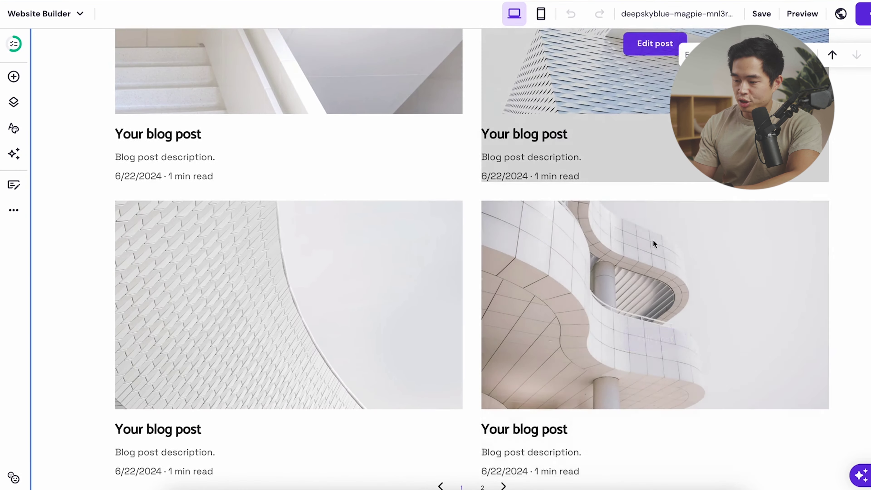
scroll(621, 344, "down", 3)
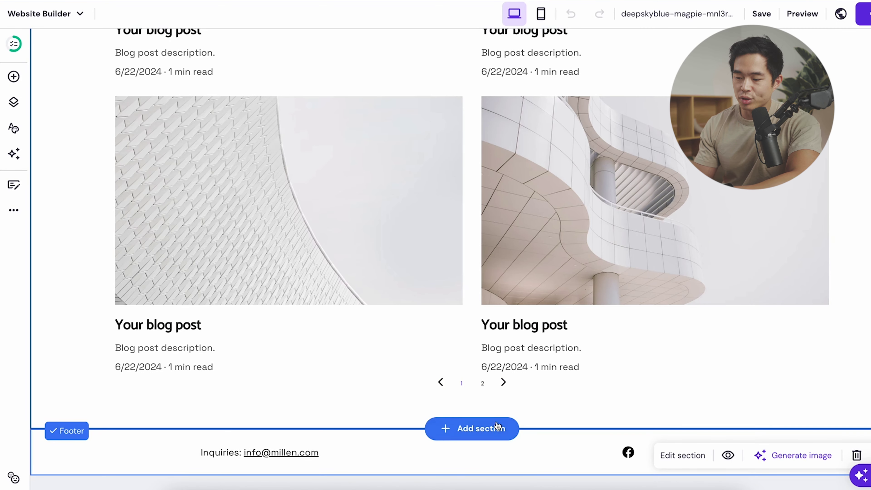
scroll(399, 102, "up", 14)
scroll(383, 372, "down", 5)
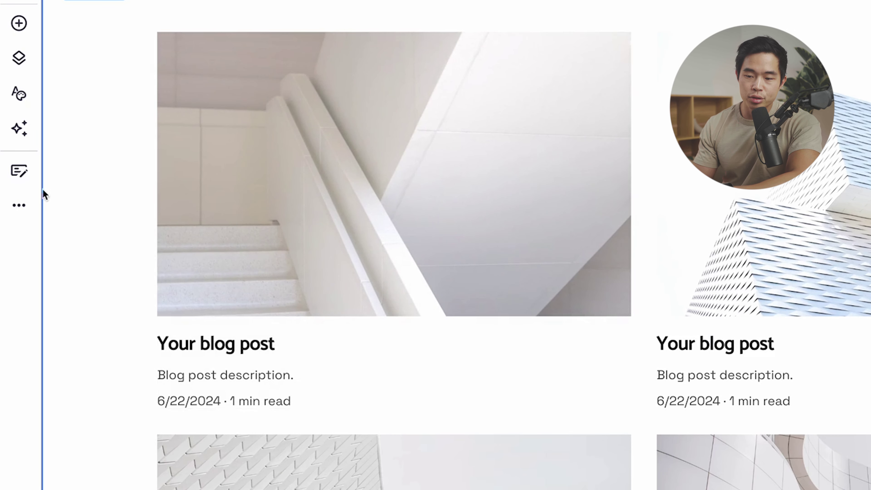
Open the blog post manager and review the draft, scheduled, published and complete post lists.
left_click(24, 176)
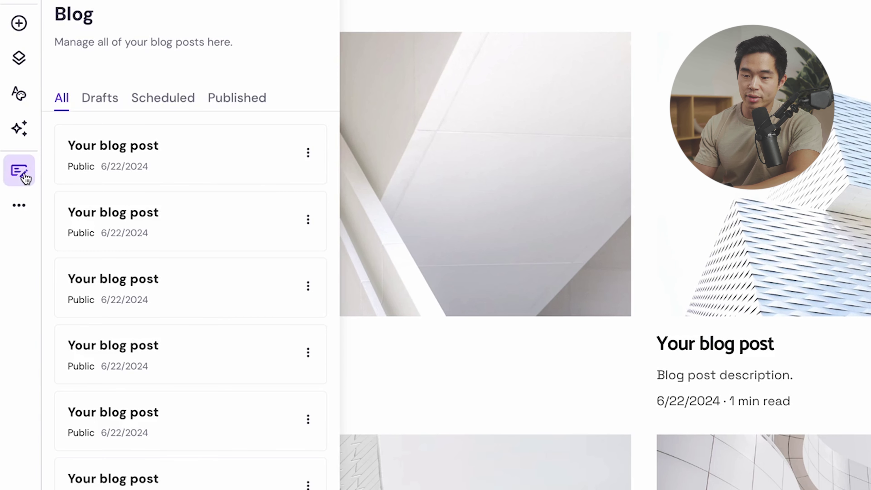
scroll(187, 311, "down", 1)
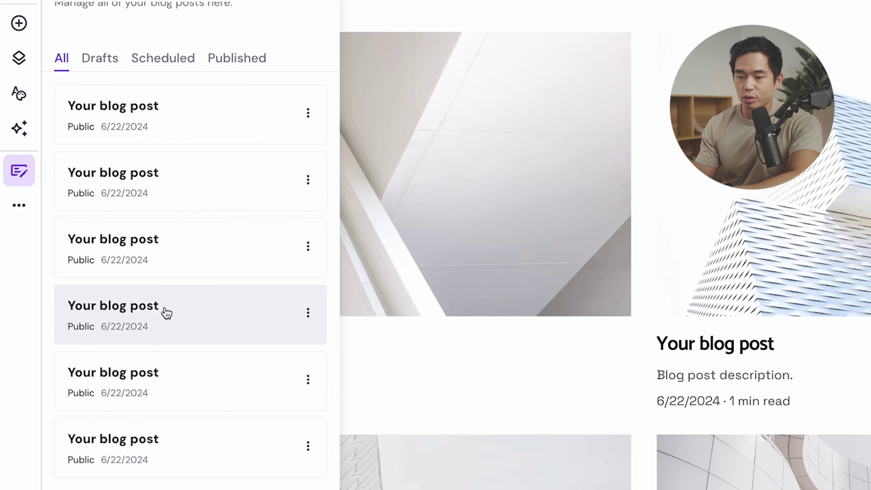
scroll(166, 312, "up", 1)
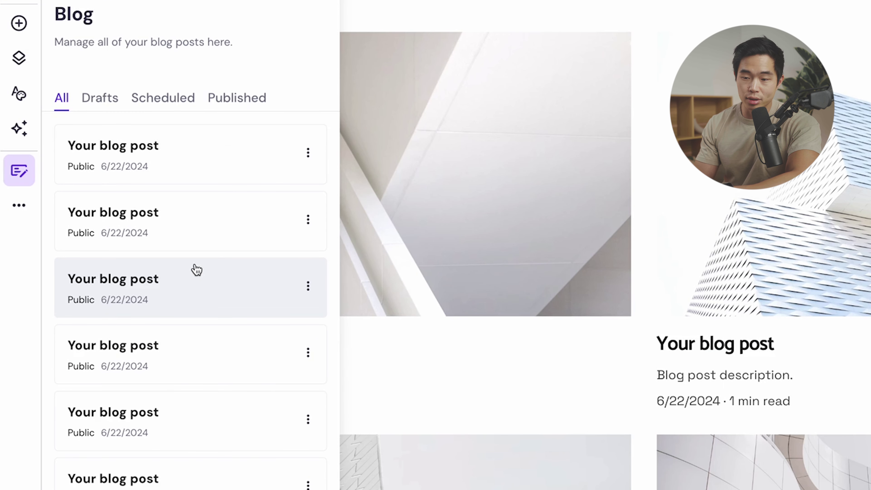
left_click(104, 100)
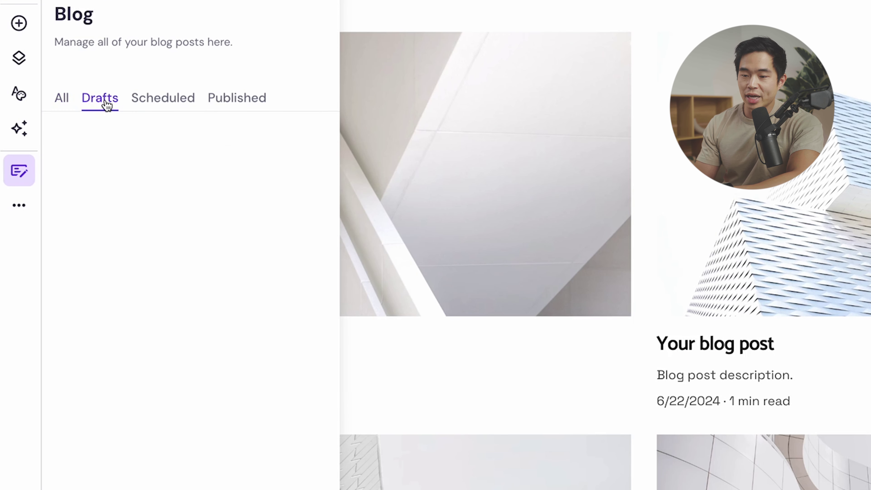
left_click(168, 101)
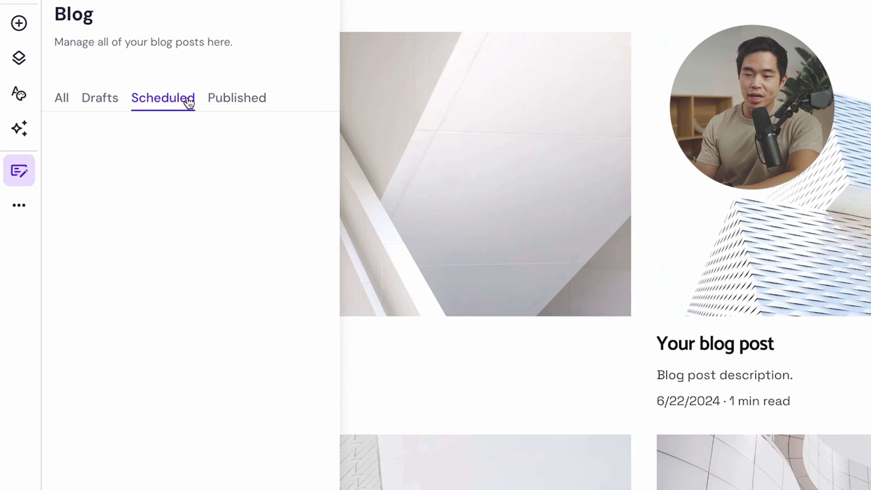
left_click(246, 100)
left_click(61, 98)
scroll(257, 473, "down", 1)
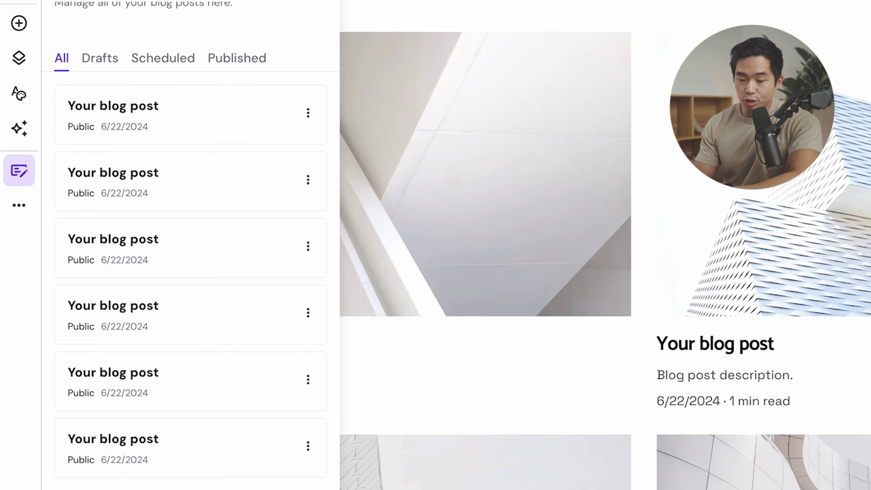
scroll(163, 387, "down", 3)
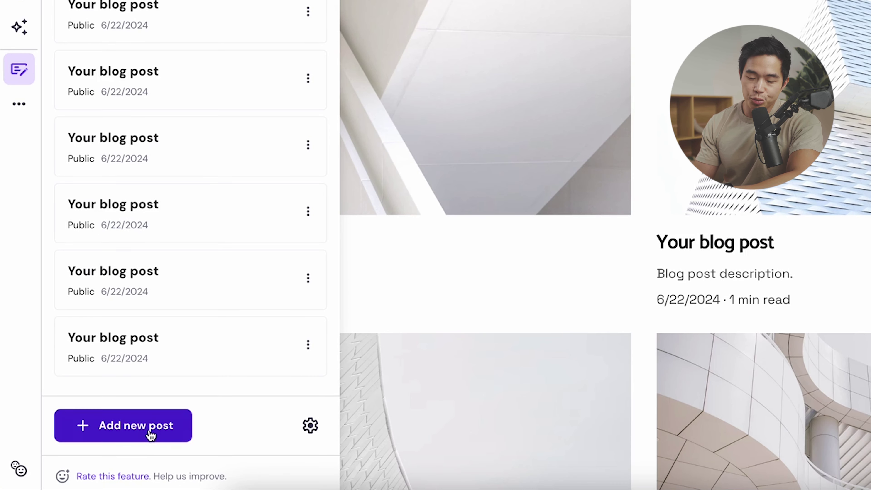
Generate a formal 300-500 word AI blog post on 5 tips to know before getting your photos taken by a professional photographer.
left_click(150, 433)
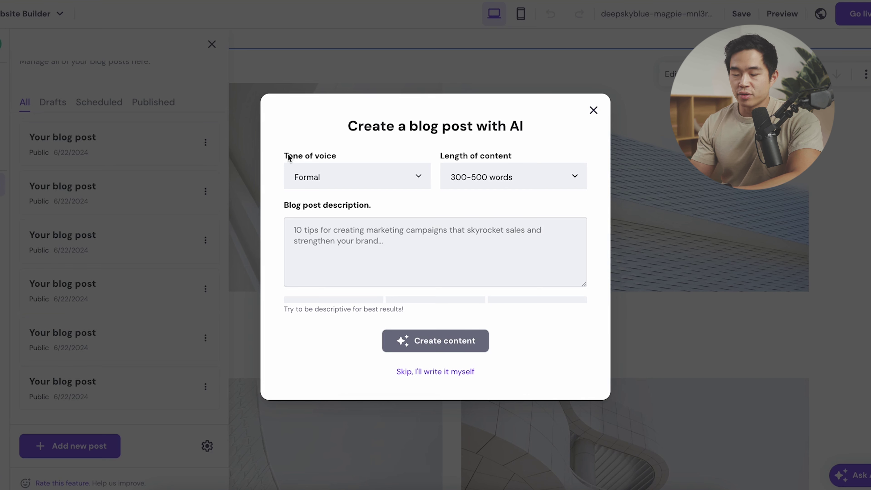
left_click(411, 176)
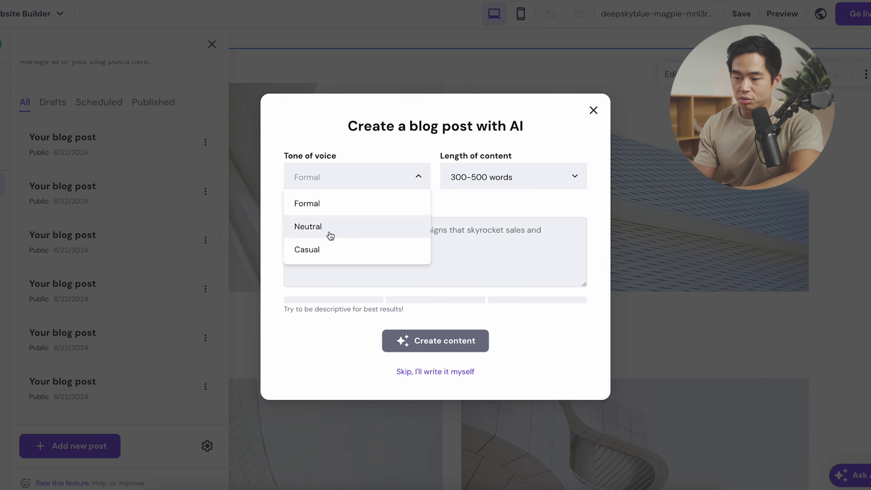
left_click(339, 205)
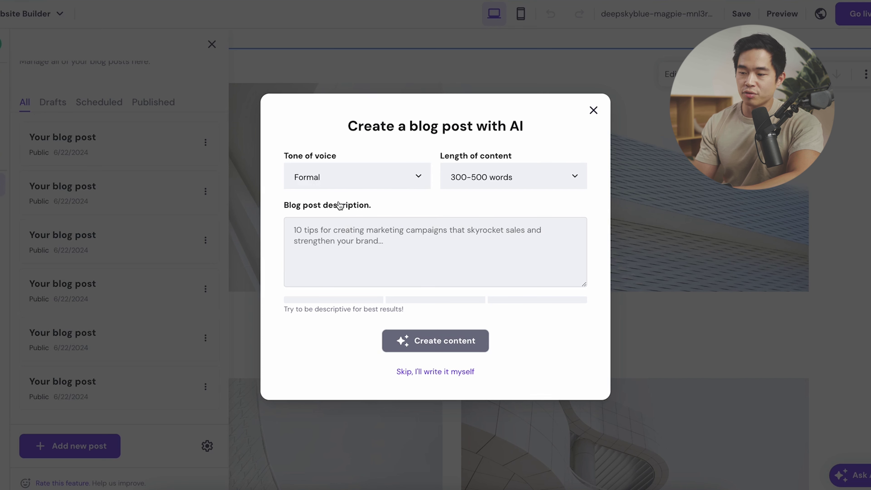
left_click(496, 177)
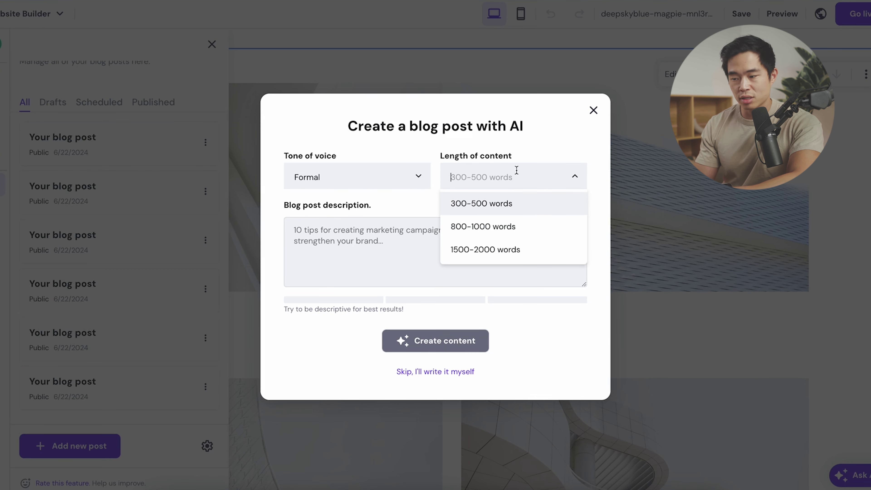
left_click(514, 208)
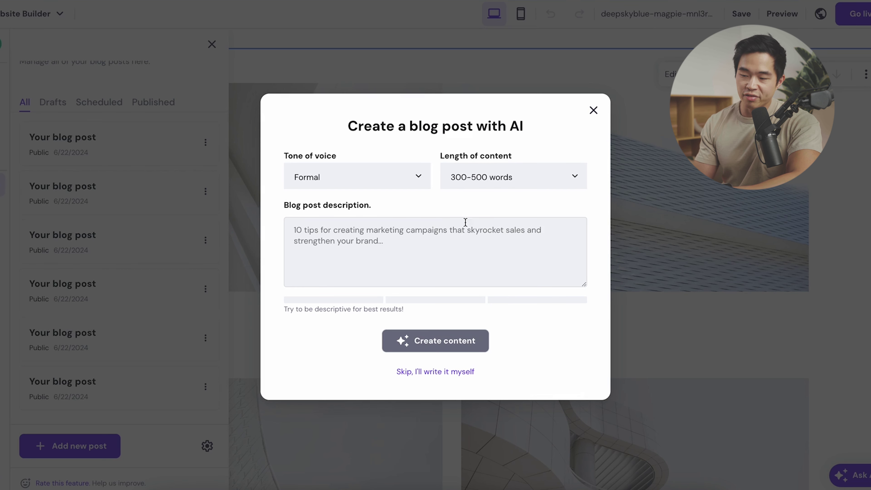
left_click(398, 242)
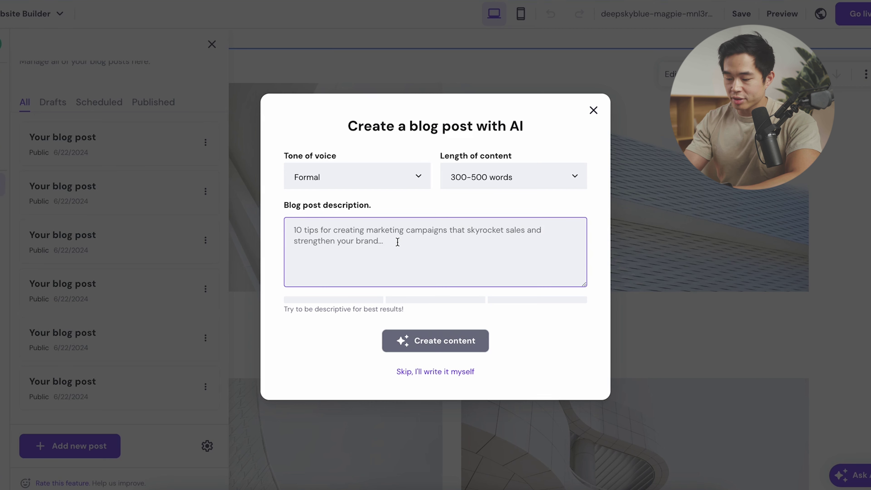
type("5 tips to know before getting your photos taken by a professional photographer. this will help make the photo session go smoothly and ensure you get the most out of it.")
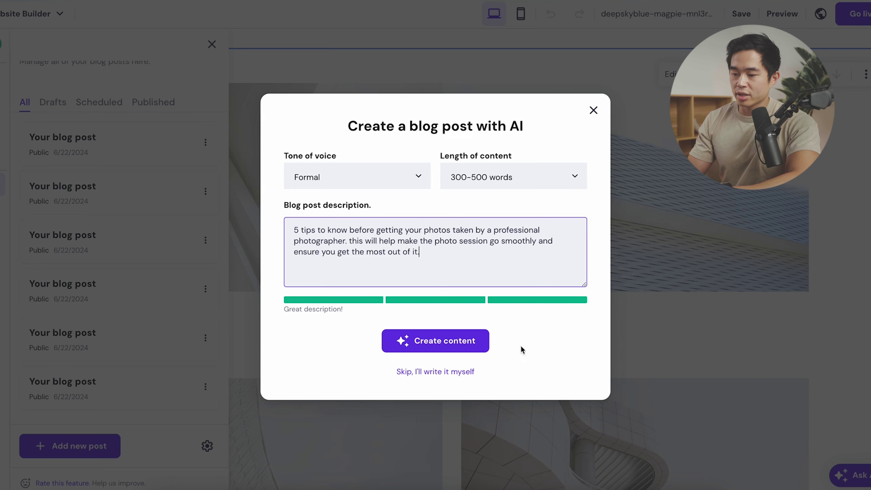
left_click(449, 342)
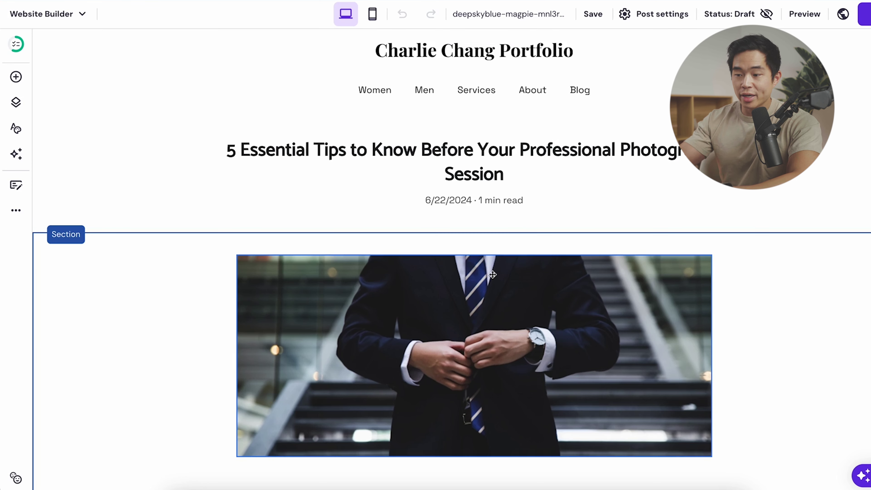
Read through the generated blog post's title, photo and five tip sections.
scroll(437, 148, "down", 15)
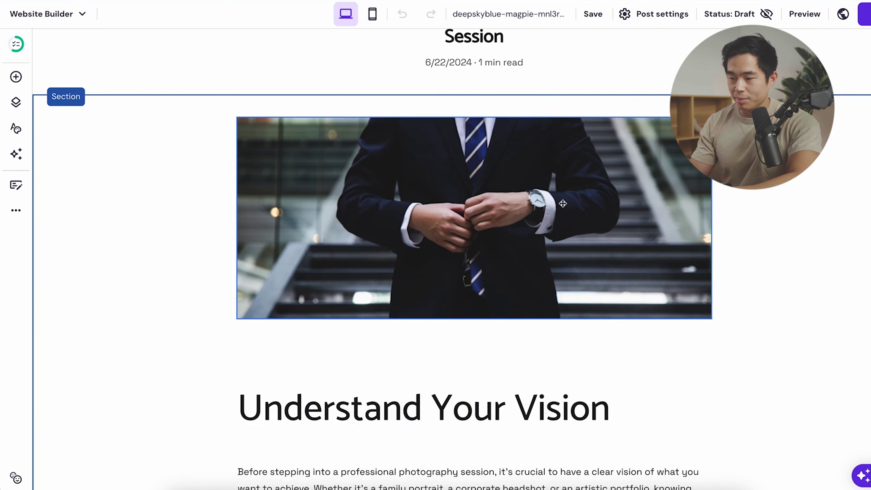
scroll(371, 267, "down", 5)
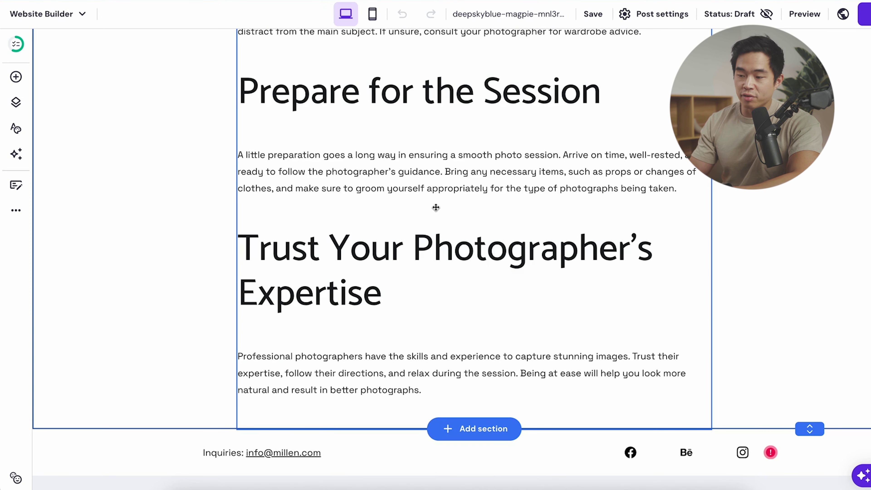
scroll(436, 207, "up", 10)
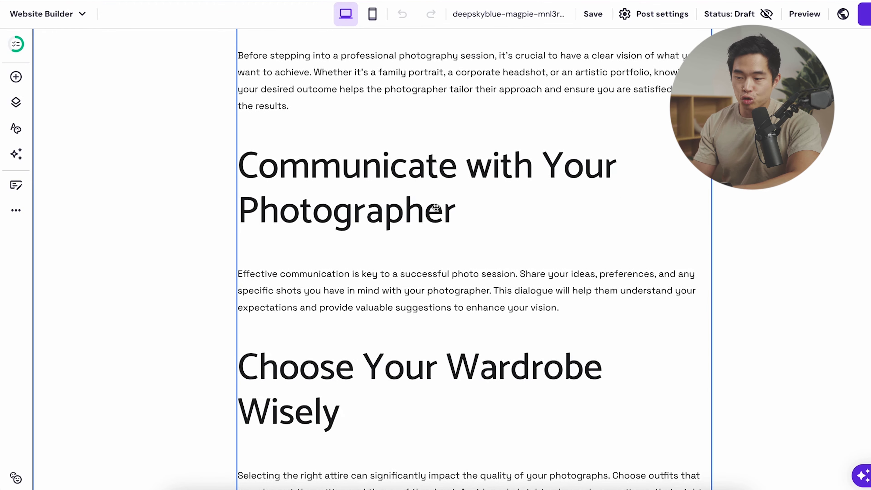
scroll(436, 208, "up", 8)
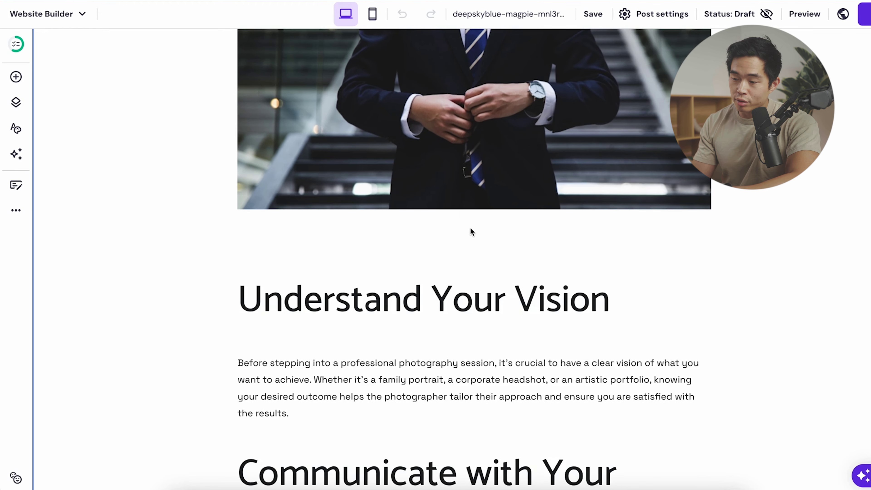
scroll(470, 228, "up", 4)
Check the AI image generation option for the post's main photo and open the list of blog posts.
left_click(493, 241)
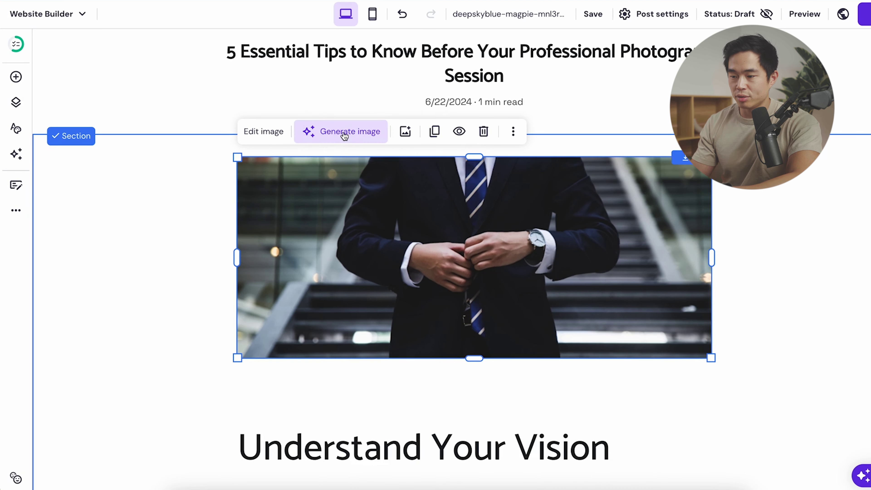
left_click(344, 133)
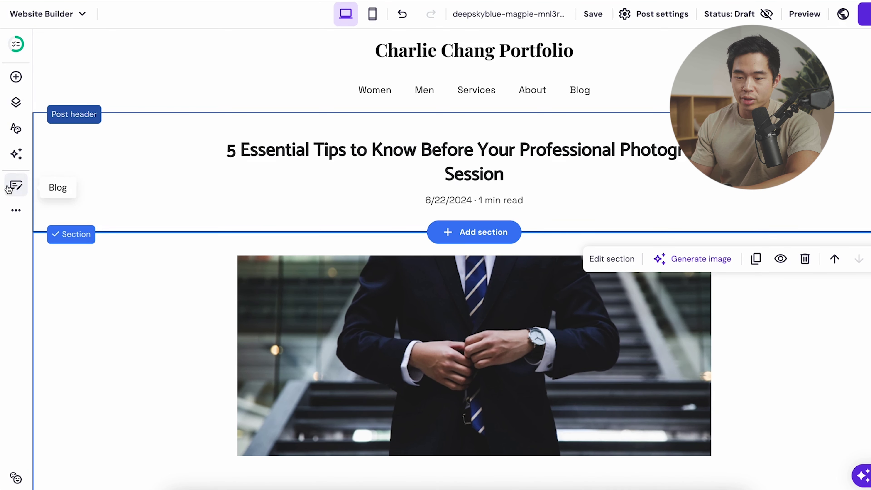
left_click(16, 186)
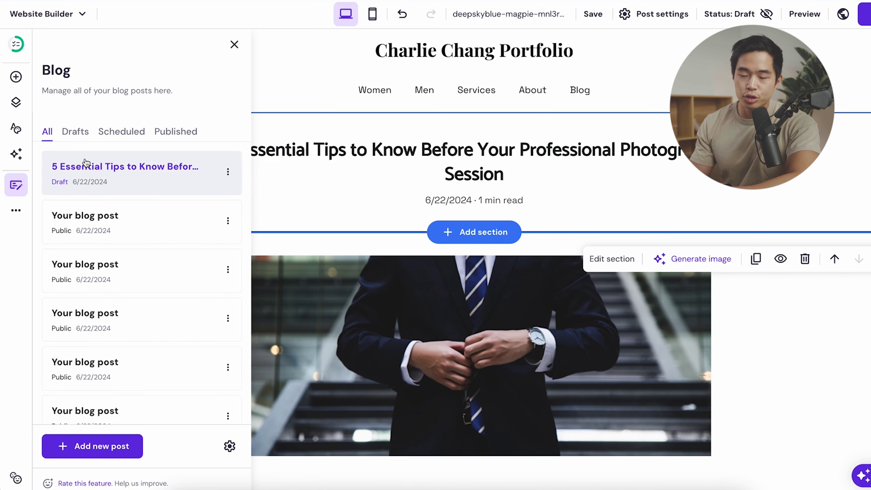
Open the first sample "Your blog post" entry and look over its placeholder header, image and content.
scroll(135, 371, "down", 2)
scroll(134, 371, "up", 2)
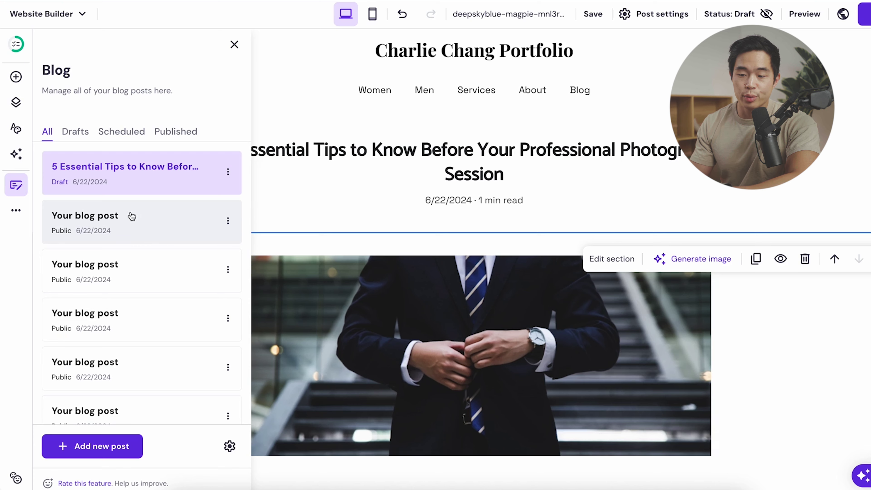
left_click(124, 222)
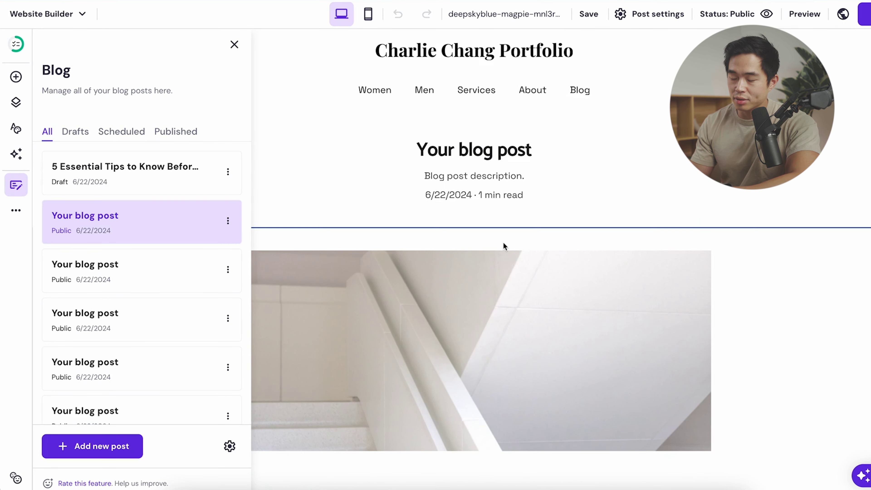
scroll(319, 404, "down", 3)
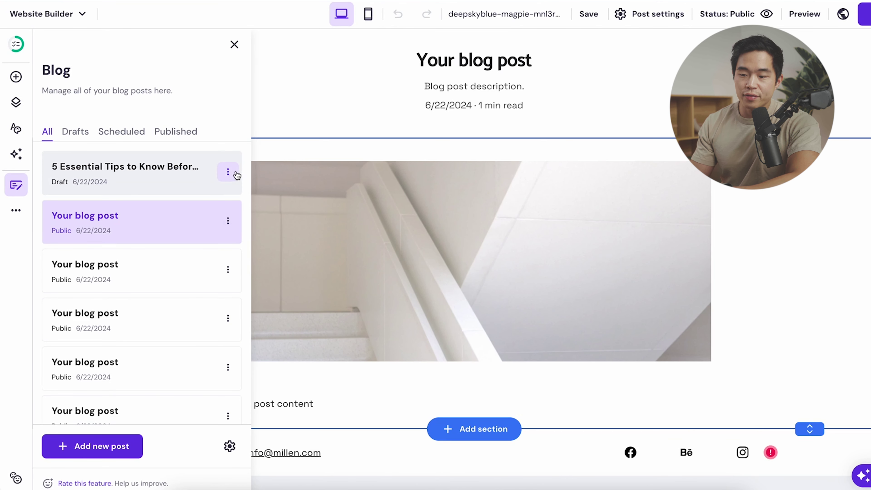
In the 5 Essential Tips draft's post settings, set the description to "Make sure to know these 5 things before your session!".
left_click(228, 174)
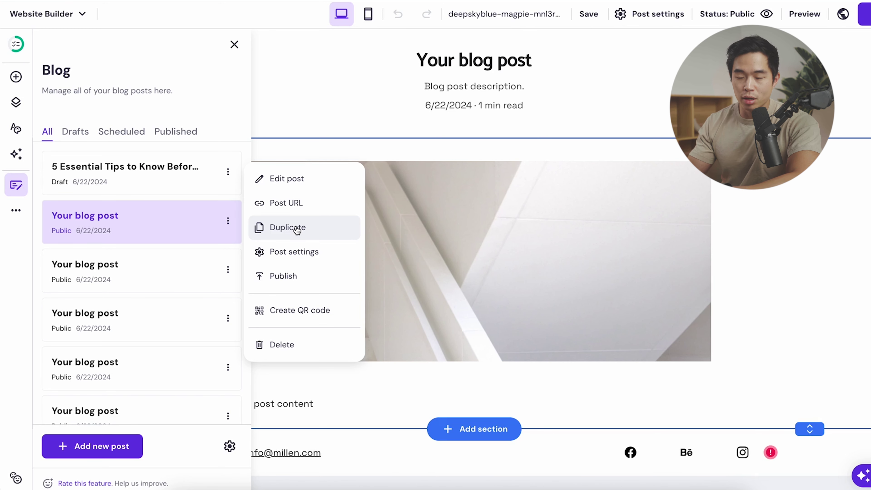
left_click(318, 262)
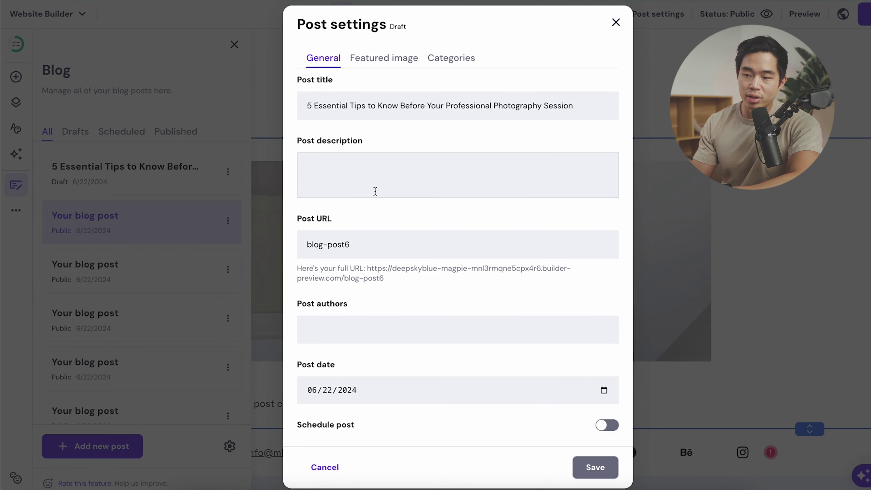
left_click(398, 170)
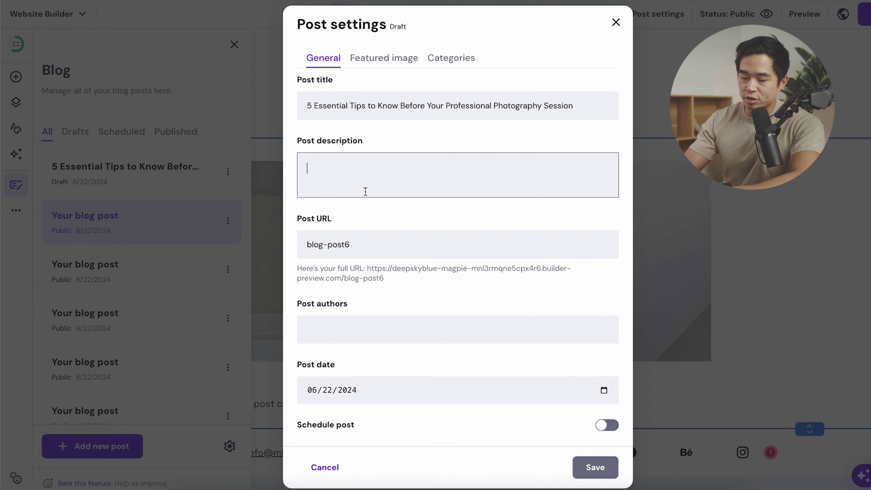
type("Make sure to know these 5 things before your session!")
Change the draft's post URL to 5-essential-tips and enter the author's first name.
left_click(376, 246)
key("ctrl+a")
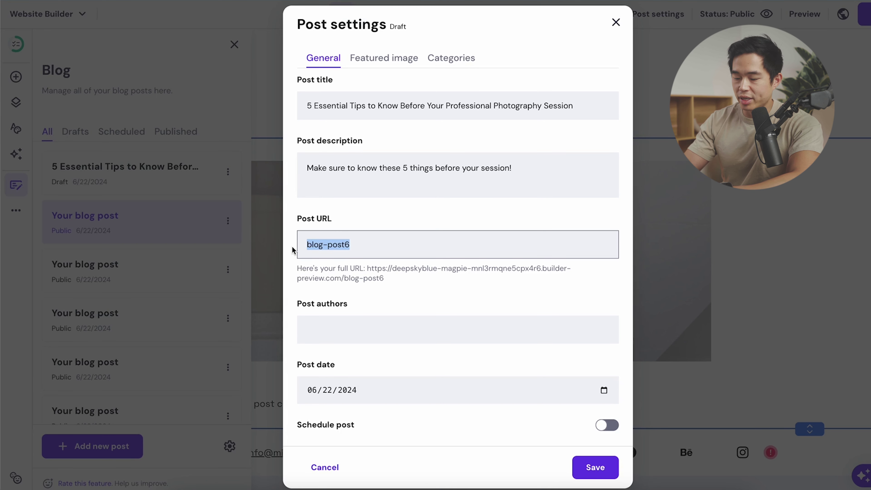
type("5-essential-tips")
left_click(423, 330)
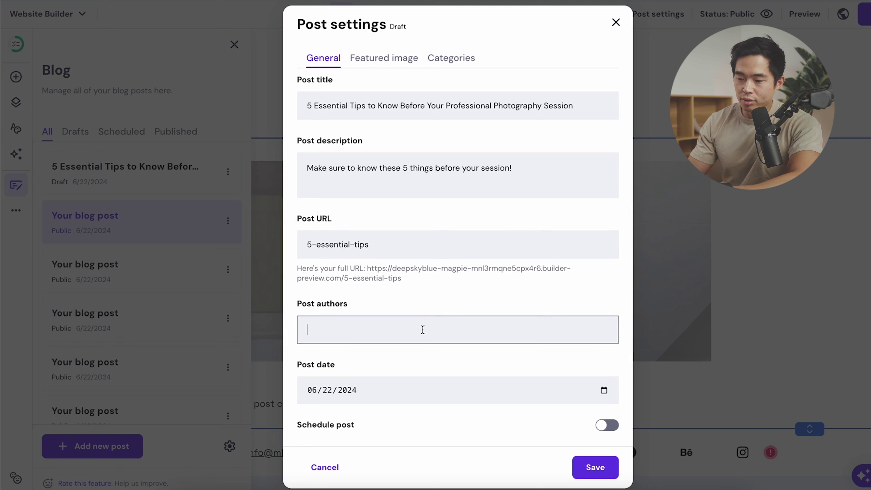
left_click(389, 378)
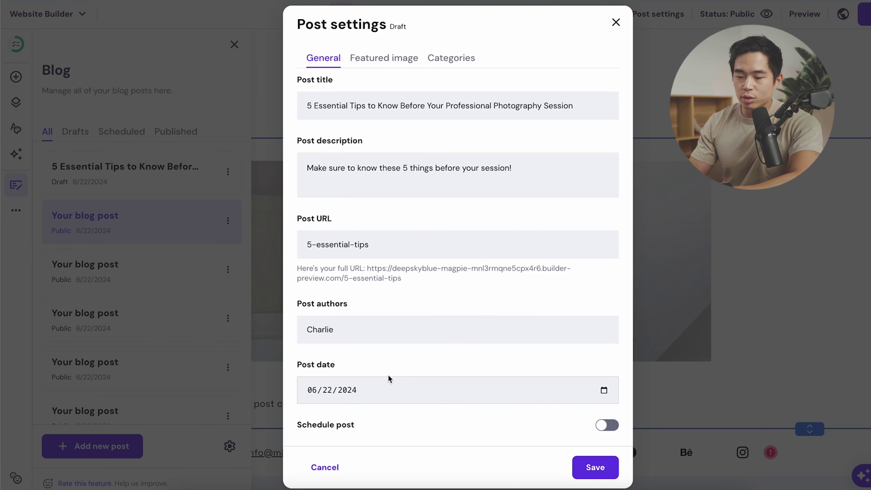
Assign a new category named Tips to the 5 Essential Tips draft and save its post settings.
left_click(395, 59)
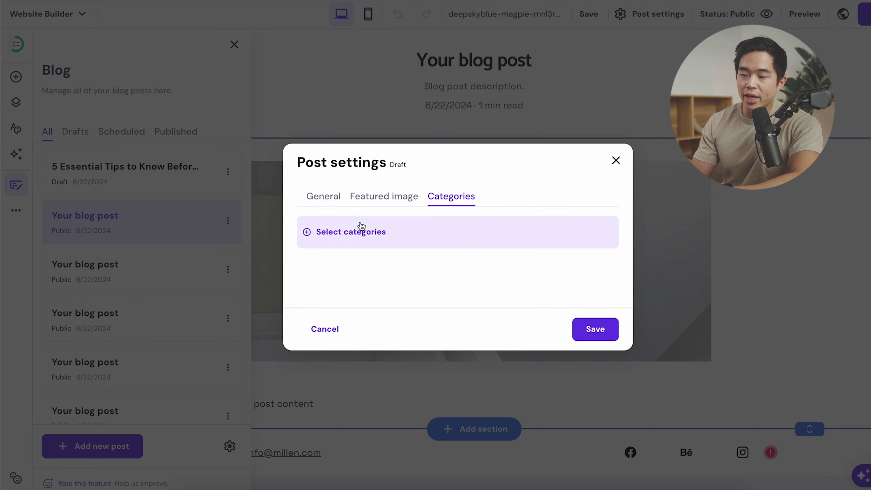
left_click(351, 235)
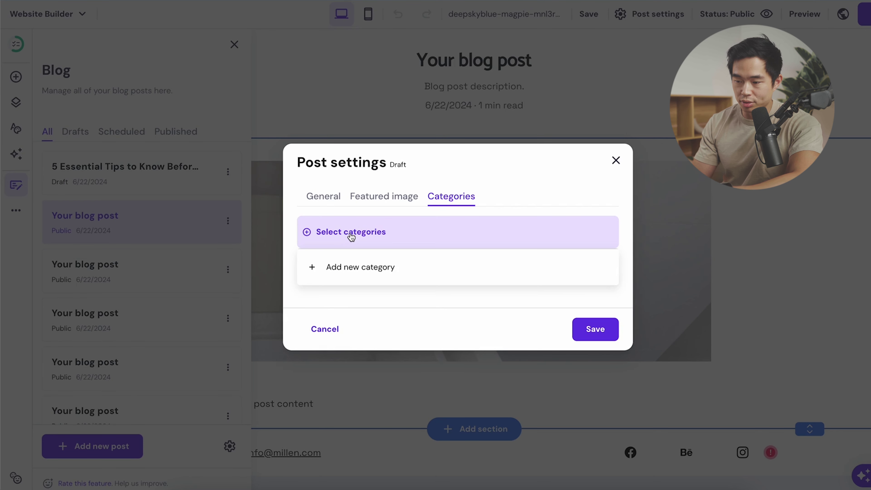
left_click(350, 269)
type("Tips")
key("Return")
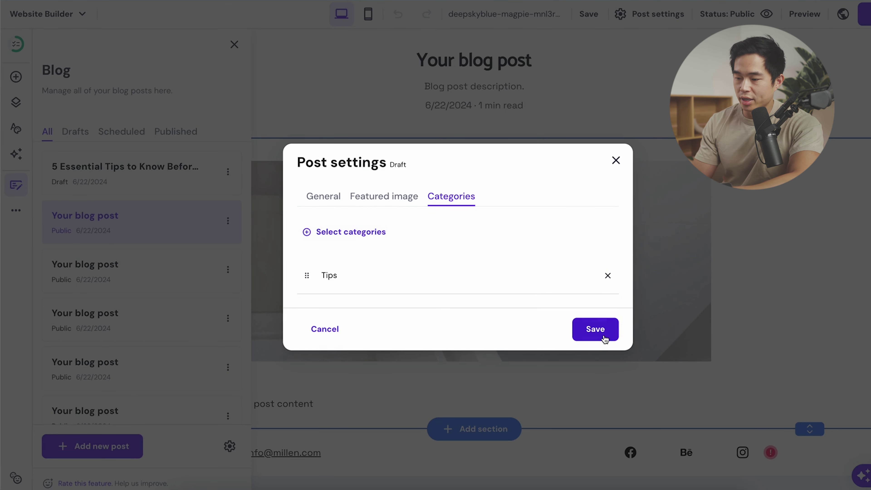
left_click(604, 334)
Set the sample post header's text size to 29 and reduce its spacing in the layout options.
left_click(472, 65)
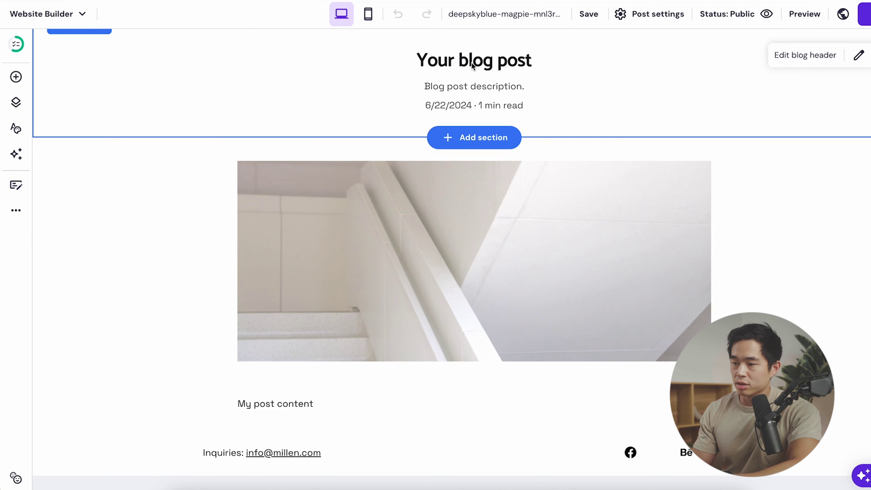
left_click(803, 55)
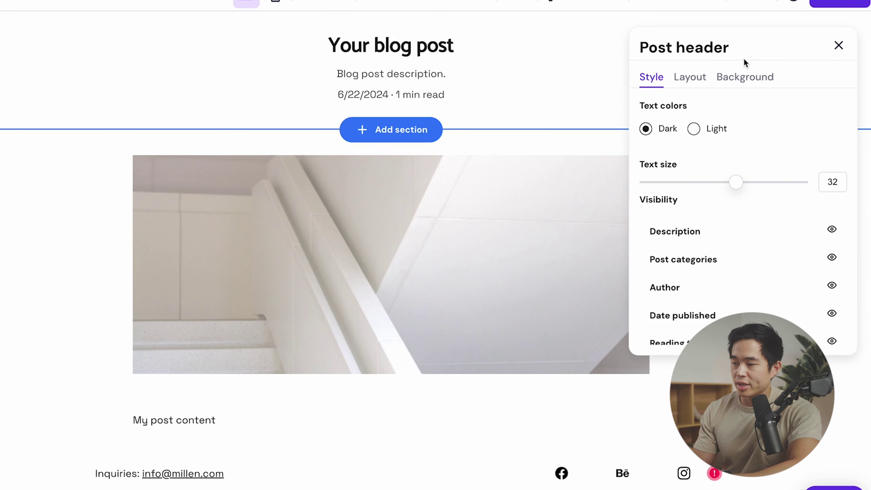
mouse_move(736, 182)
left_mouse_down()
mouse_move(713, 182)
mouse_move(724, 183)
left_mouse_up()
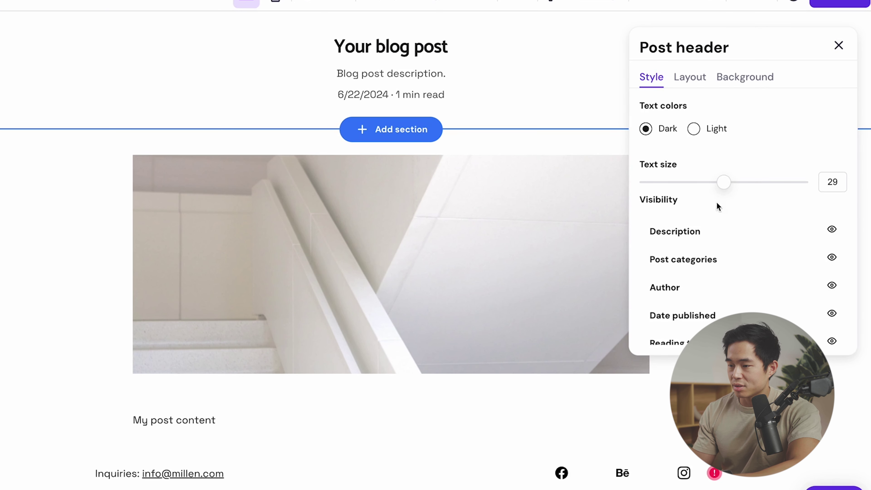
left_click(693, 82)
left_click_drag(703, 205, 677, 206)
left_click(745, 96)
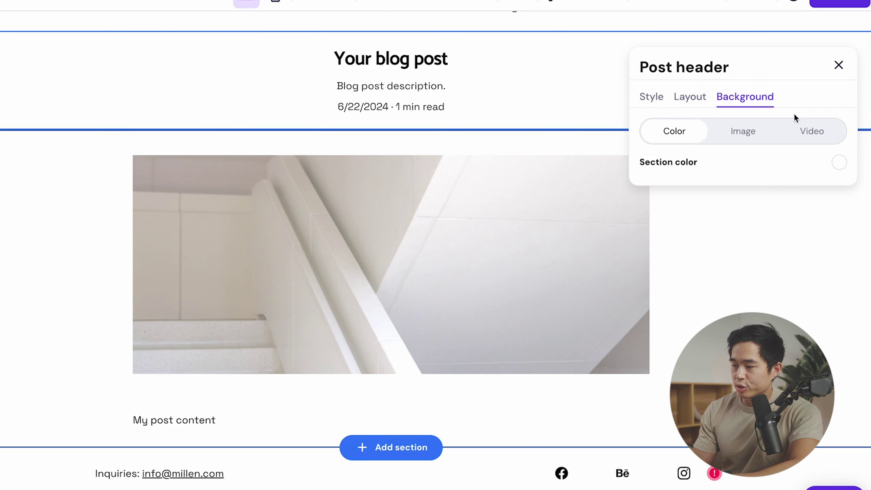
left_click(839, 65)
In the mobile view of the 5 Essential Tips draft, move the article text up closer to the main photo.
left_click(134, 182)
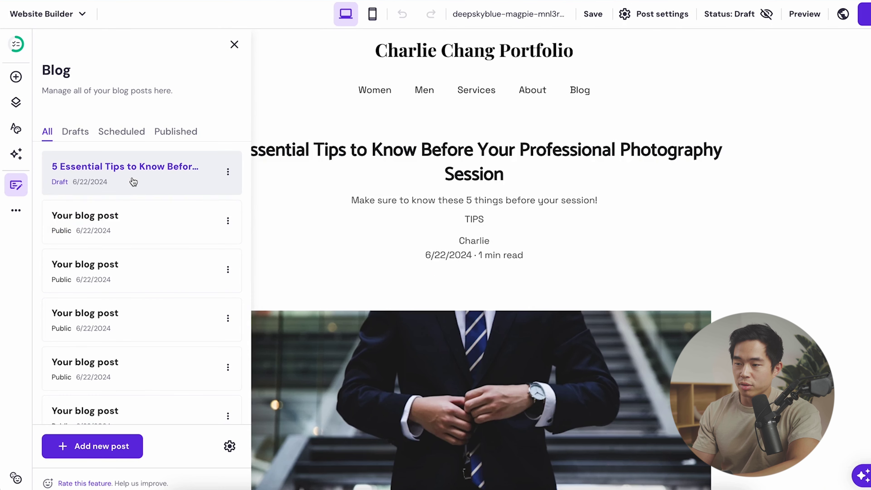
left_click(375, 14)
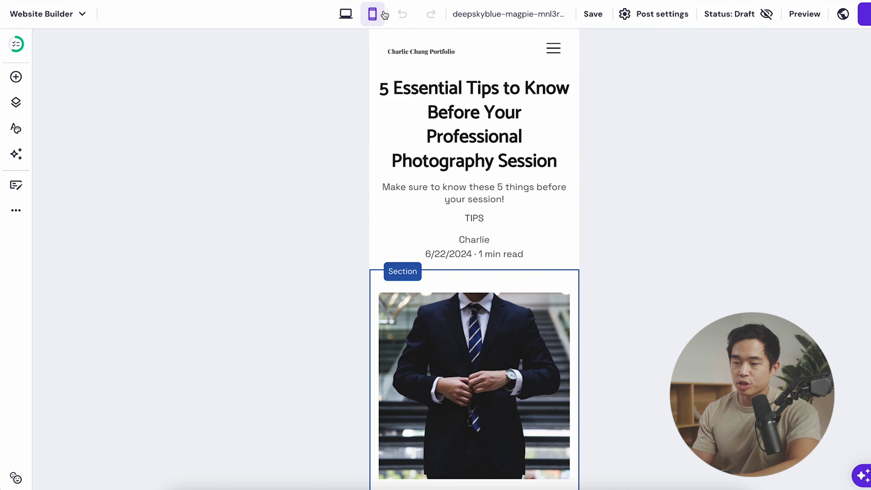
scroll(697, 288, "down", 15)
scroll(698, 289, "up", 10)
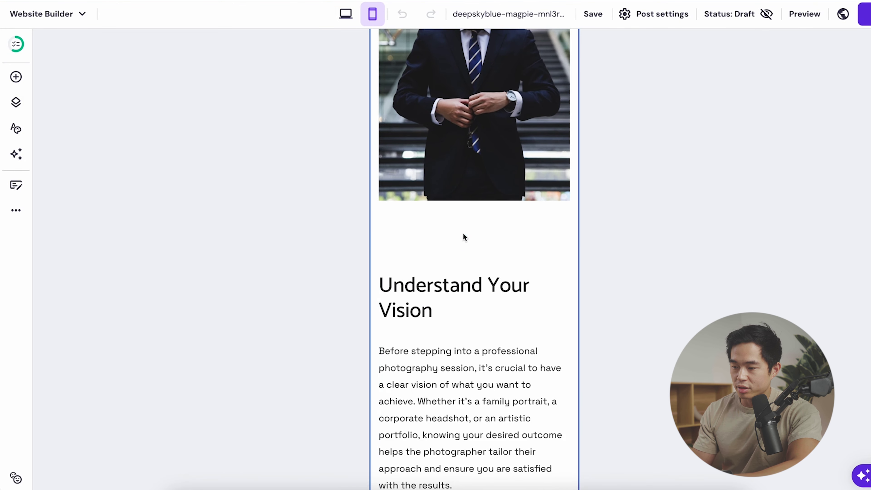
left_click(453, 253)
left_click_drag(453, 253, 475, 218)
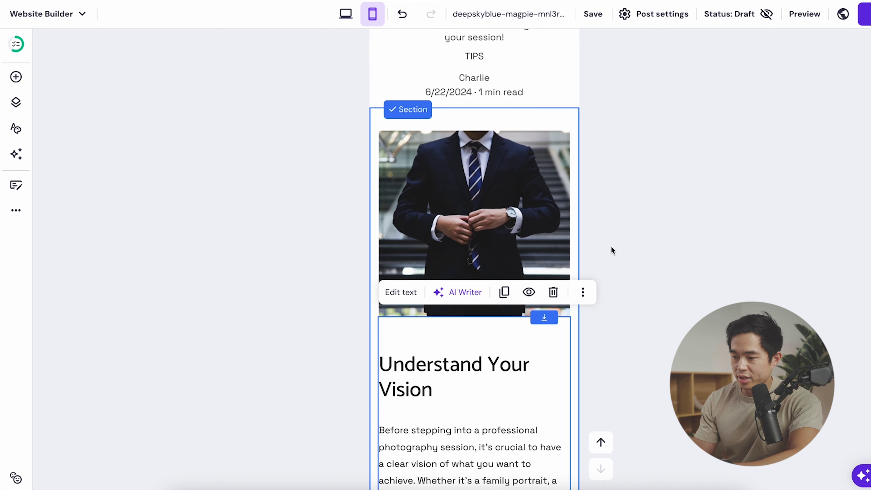
Replace the post's main photo with the free Unsplash image of a wedding couple standing on a bridge.
left_click(494, 243)
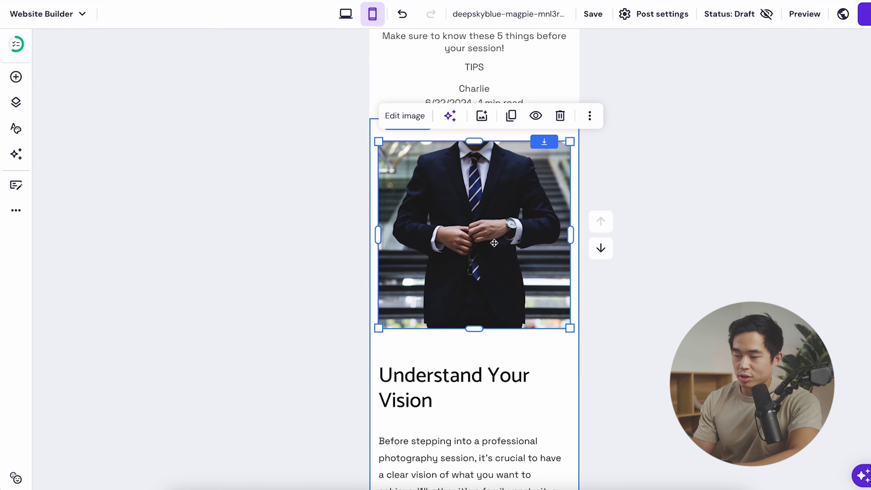
left_click(485, 116)
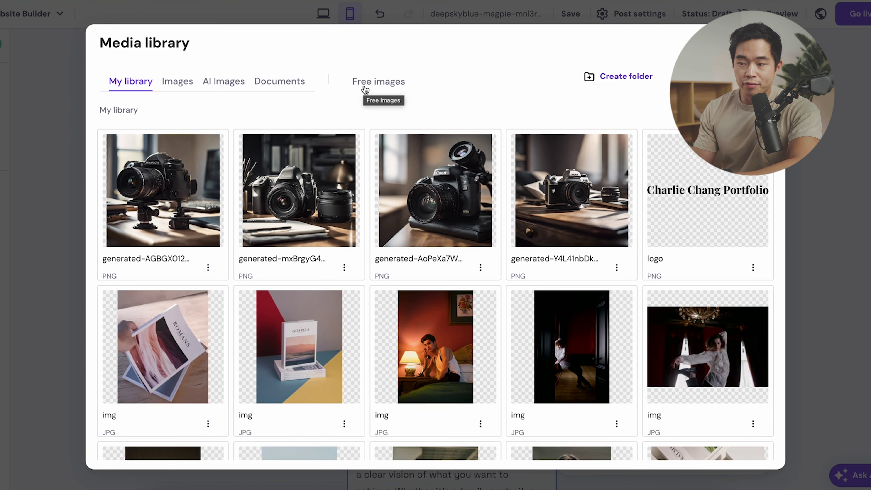
left_click(371, 86)
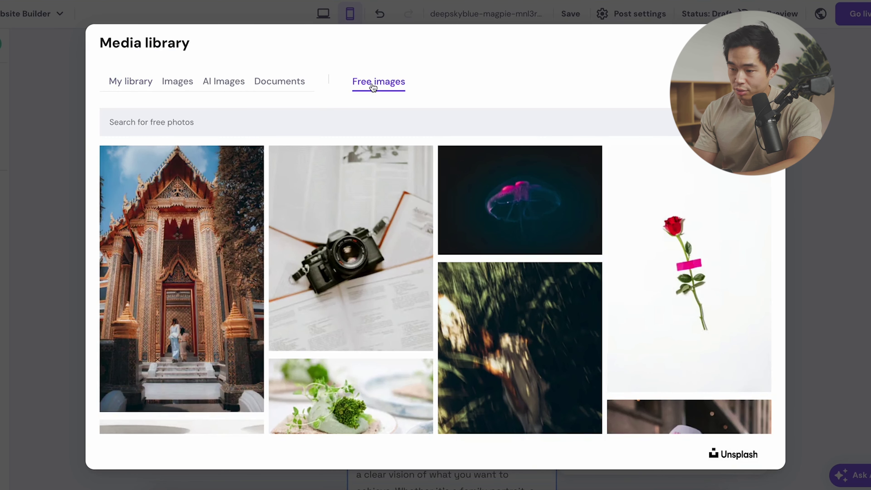
scroll(662, 308, "down", 8)
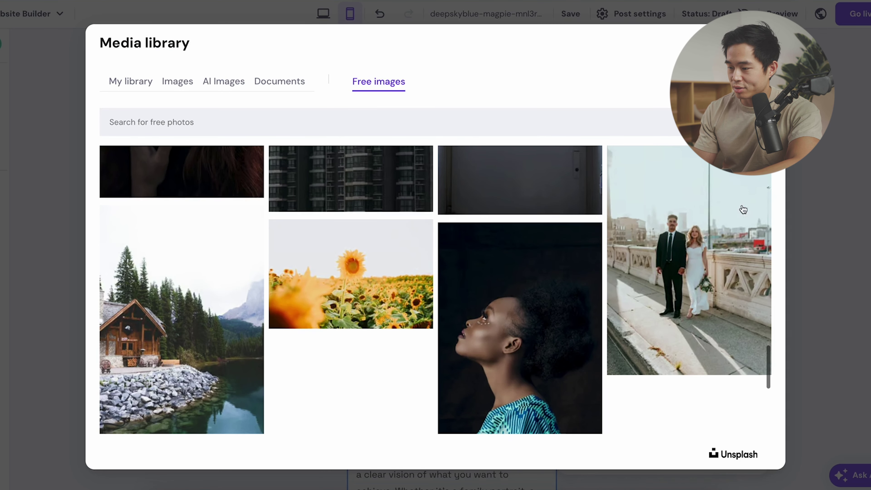
left_click(741, 208)
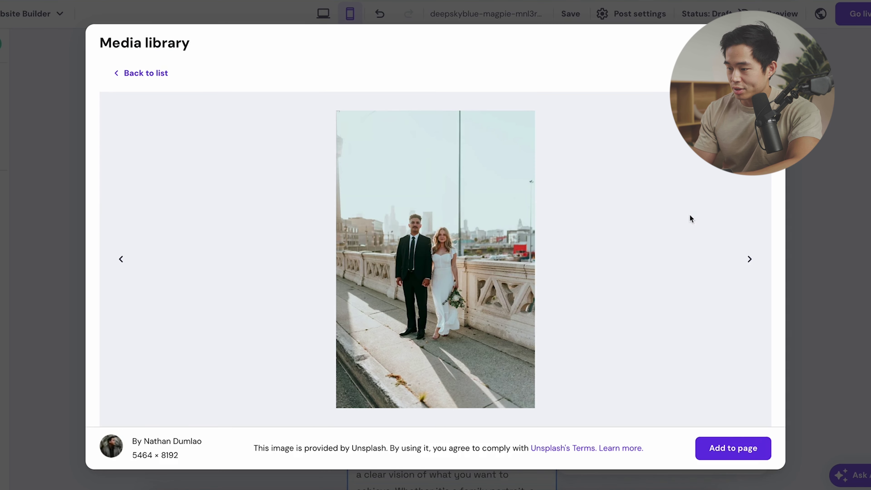
left_click(748, 452)
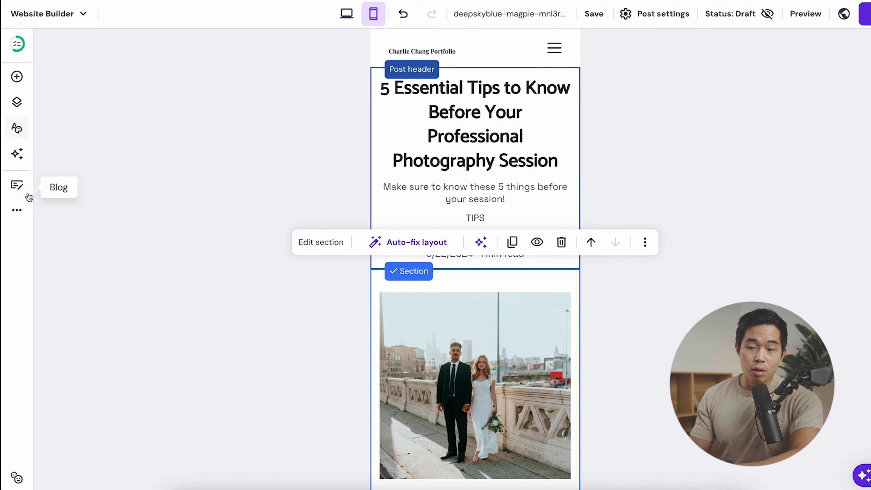
Generate AI Writer text from "a 50 word description about why i love photography - it's because it allows artistic expression".
left_click(18, 155)
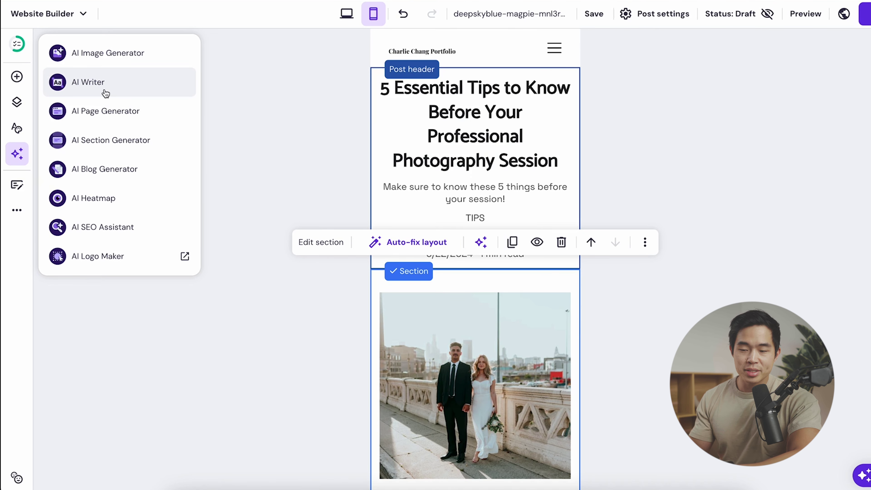
left_click(124, 87)
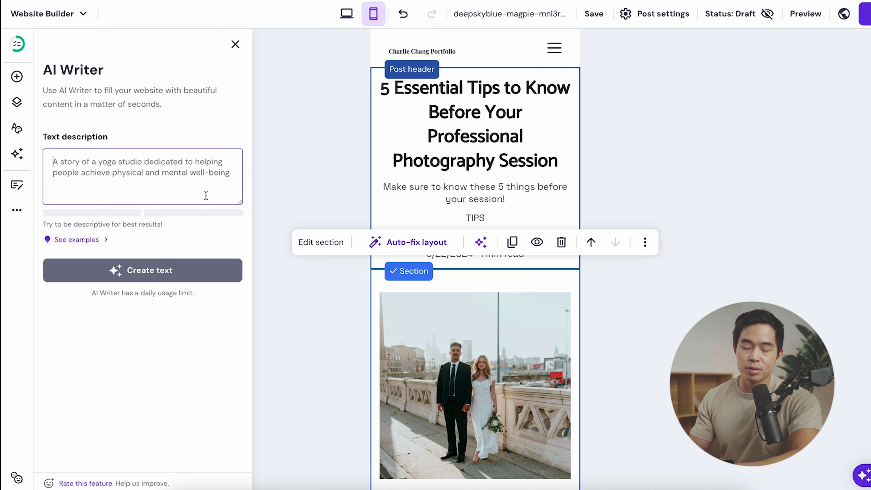
type("a ")
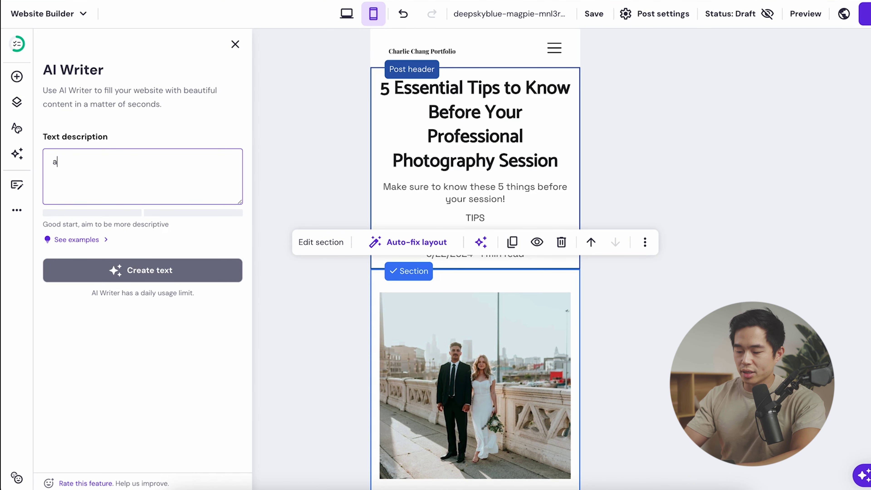
type("50 word descr")
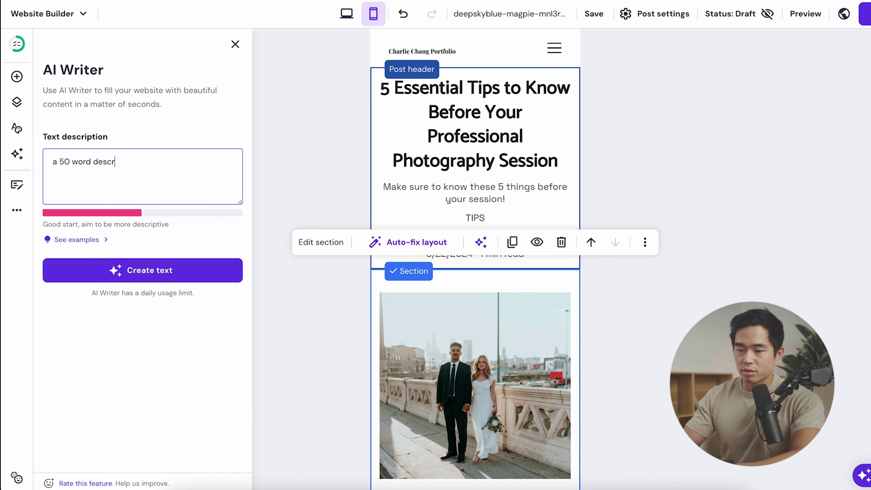
type("iption about why i love photography - it's b")
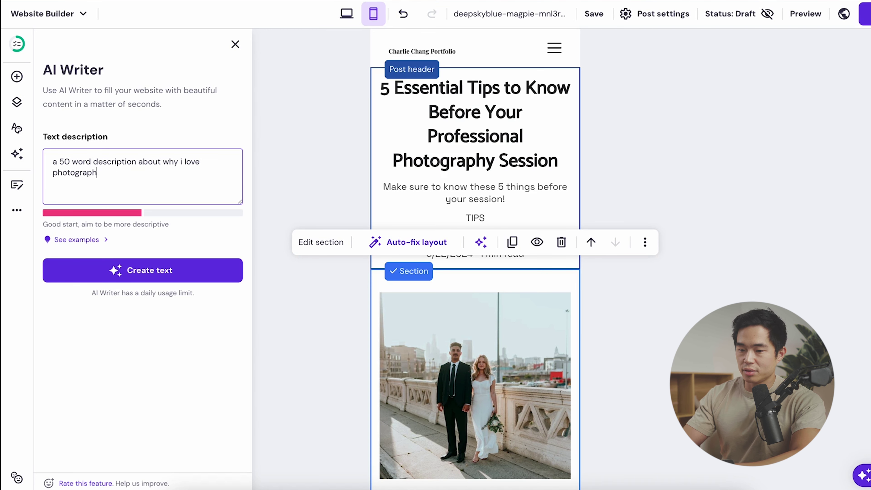
type("ecause")
type("it allows artistic expression")
left_click(143, 270)
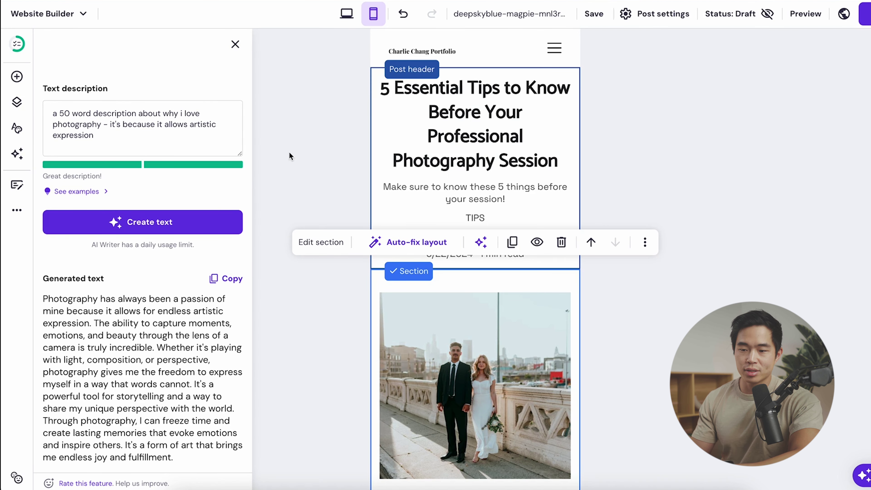
Replace the "About me" paragraph on the About page with the AI-generated text about loving photography.
left_click(17, 102)
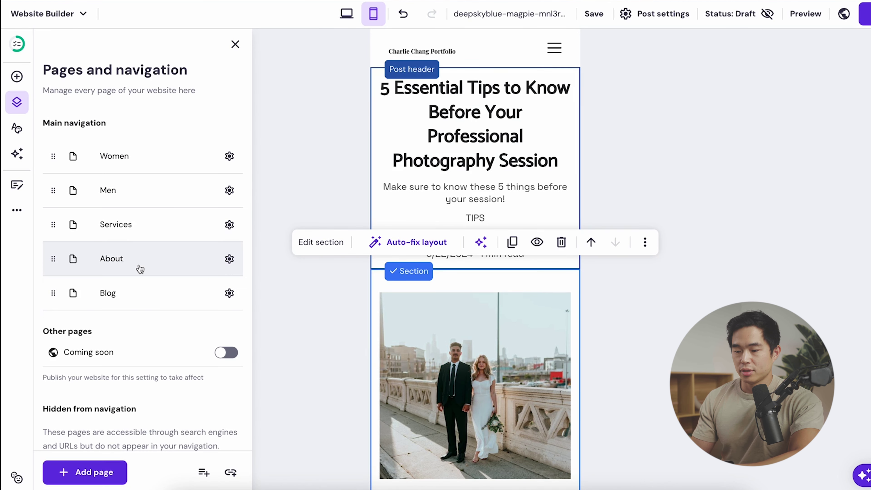
left_click(136, 262)
scroll(435, 255, "down", 8)
triple_click(489, 233)
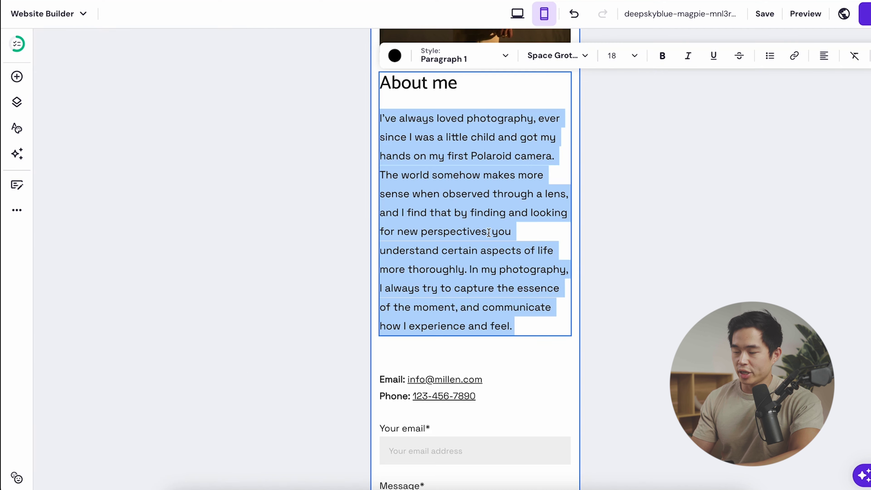
type("Photography has always been a passion of mine because it allows for endless artistic expression. The ability to capture moments, emotions, and beauty through the lens of a camera is truly incredible. Whether it’s playing with light, composition, or perspective, photography gives me the freedom to express myself in a way that words cannot. It’s a powerful tool for storytelling and a way to share my unique perspective with the world. Through photography, I can freeze time and create lasting memories that evoke emotions and inspire others. It’s a form of art that brings me endless joy and fulfillment.")
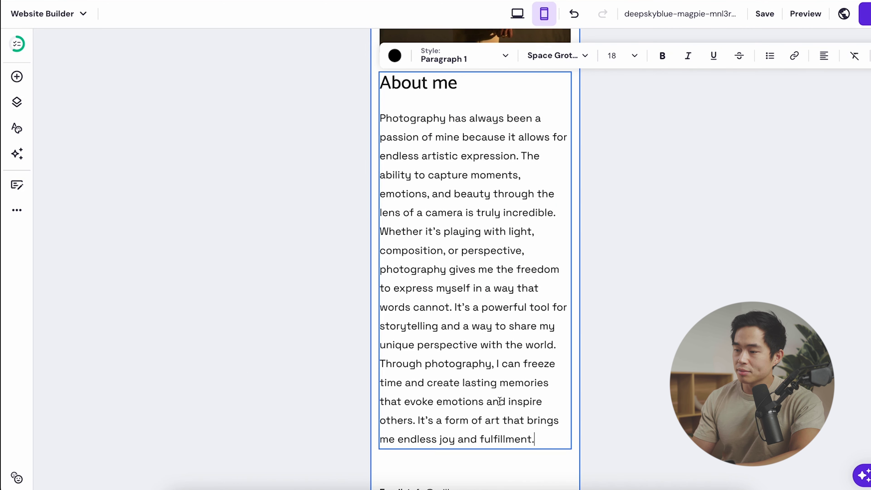
Open the AI Section Generator to view its section description form and close it without creating a section.
left_click(16, 154)
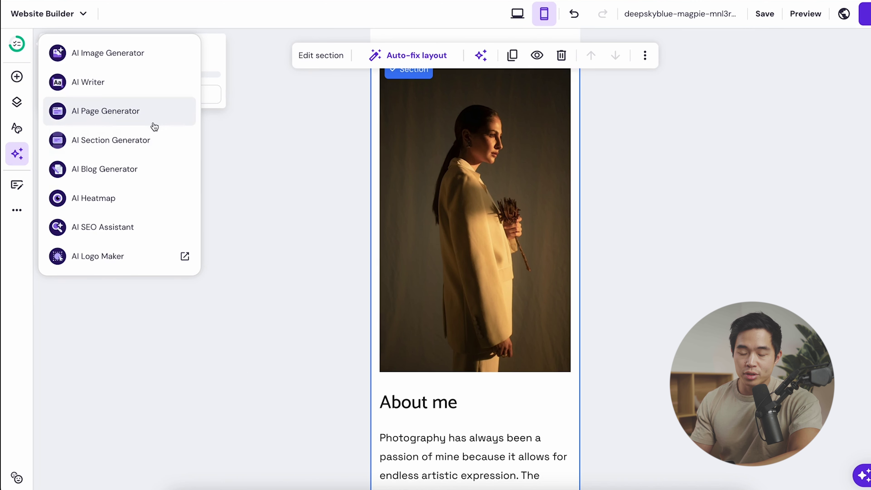
left_click(139, 142)
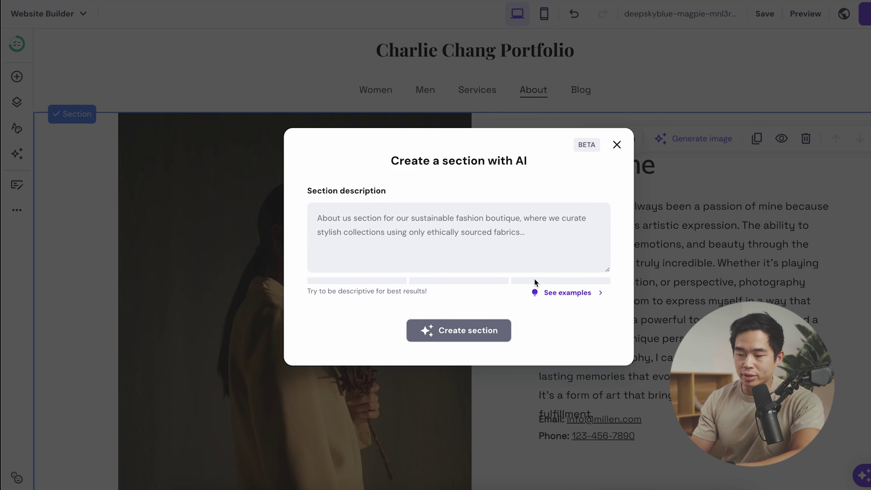
left_click(617, 145)
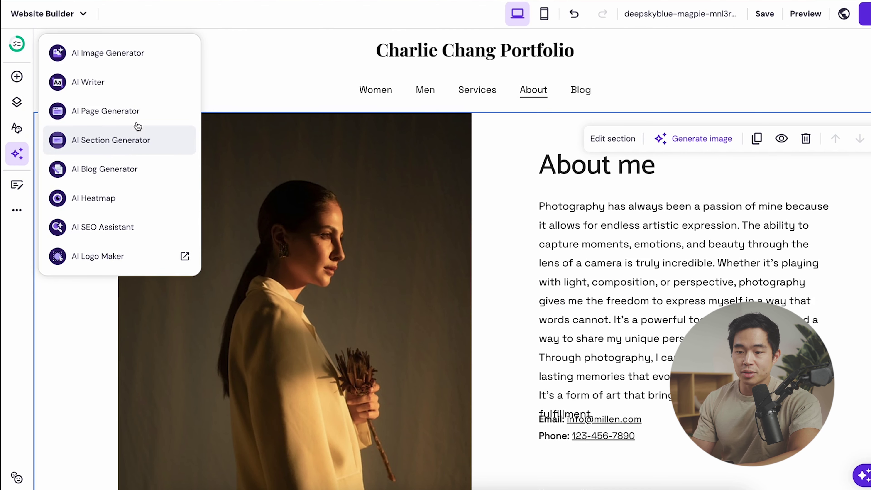
Show the AI Heatmap on the About page, examine the predicted attention from header to footer, and close it.
left_click(104, 205)
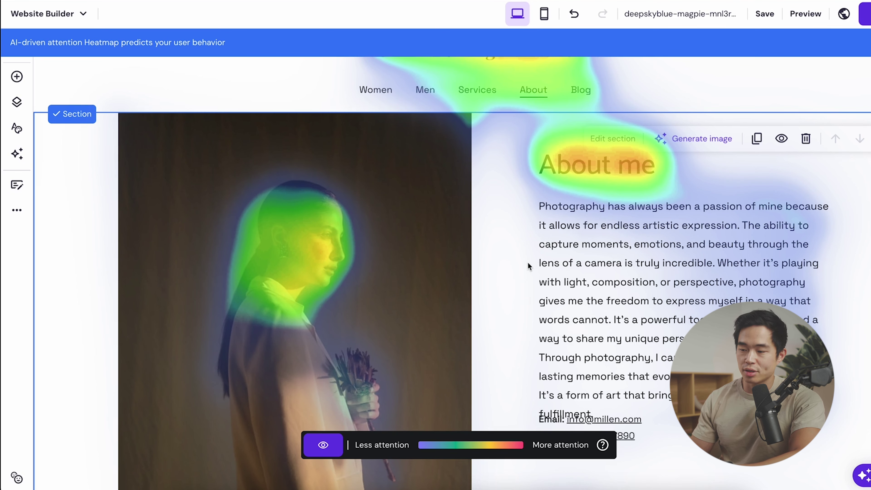
scroll(509, 184, "down", 3)
scroll(509, 185, "up", 3)
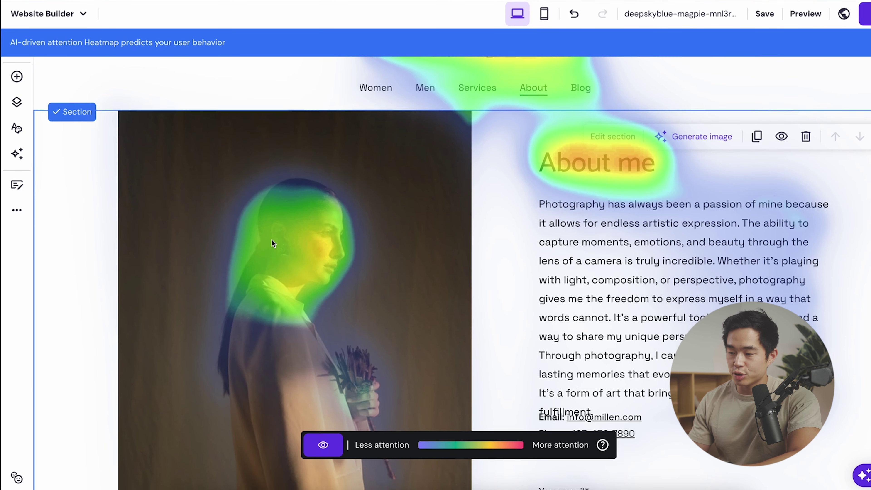
scroll(284, 240, "down", 5)
scroll(579, 383, "up", 5)
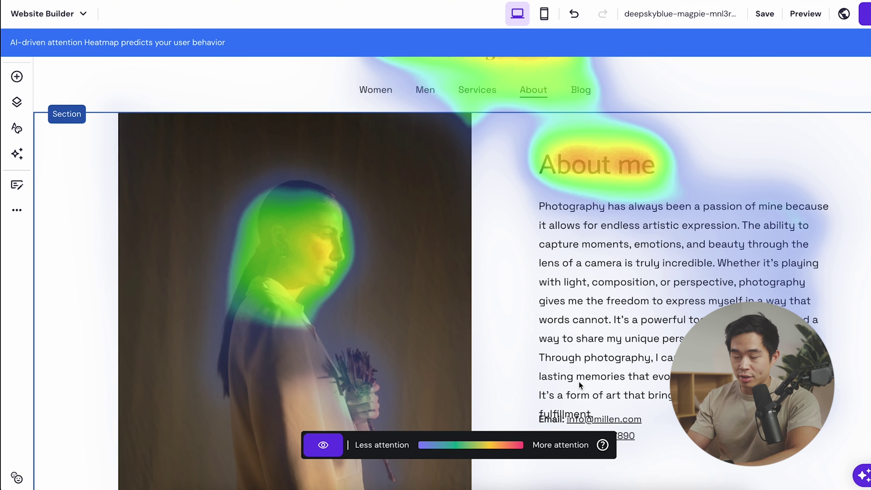
scroll(549, 328, "down", 8)
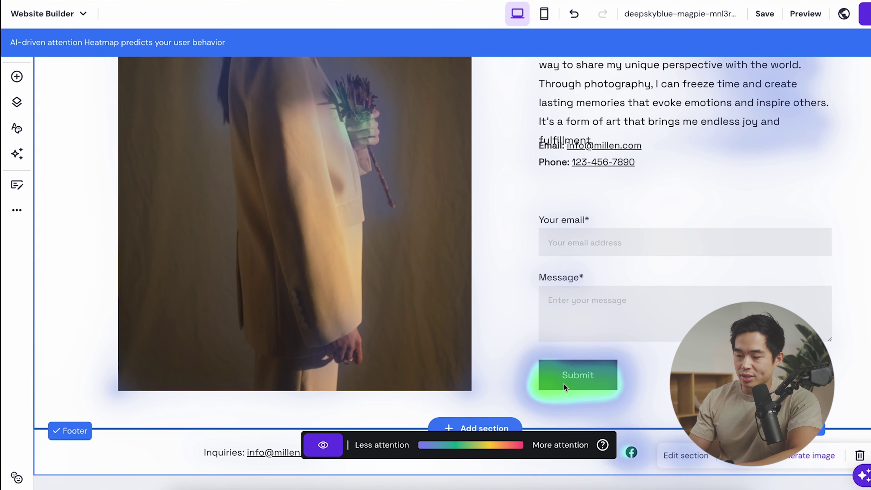
scroll(362, 290, "up", 1)
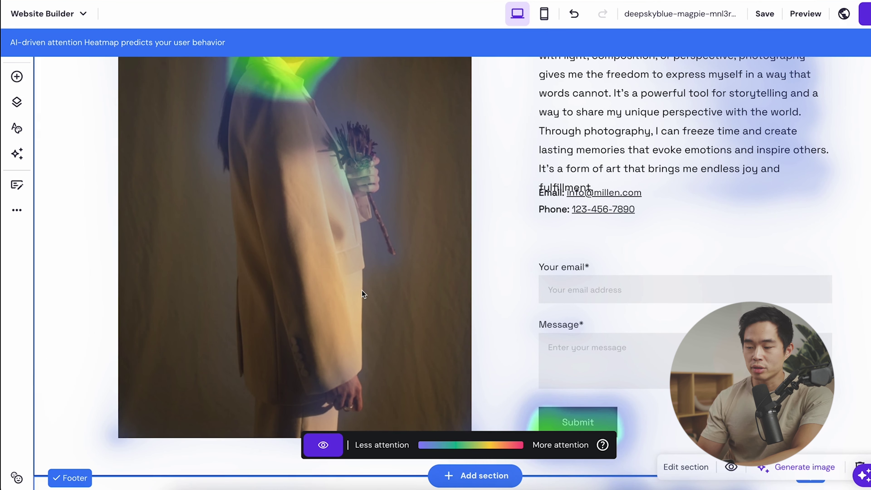
scroll(361, 290, "up", 3)
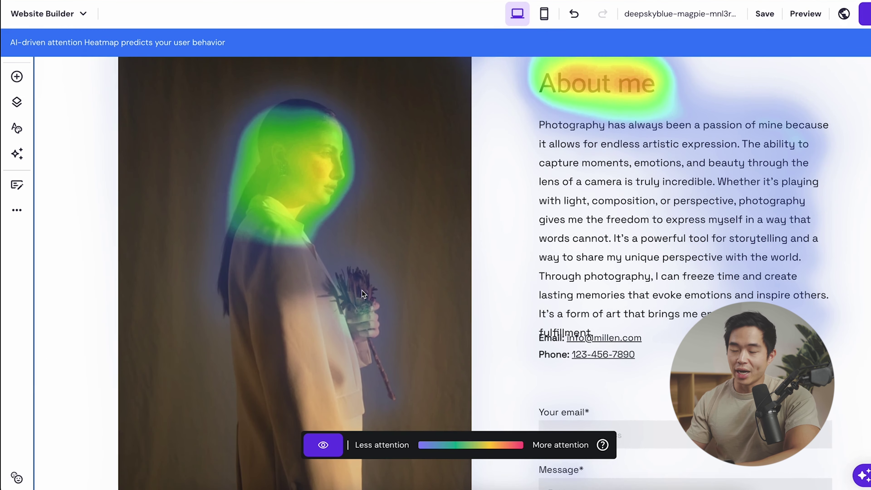
scroll(430, 261, "down", 5)
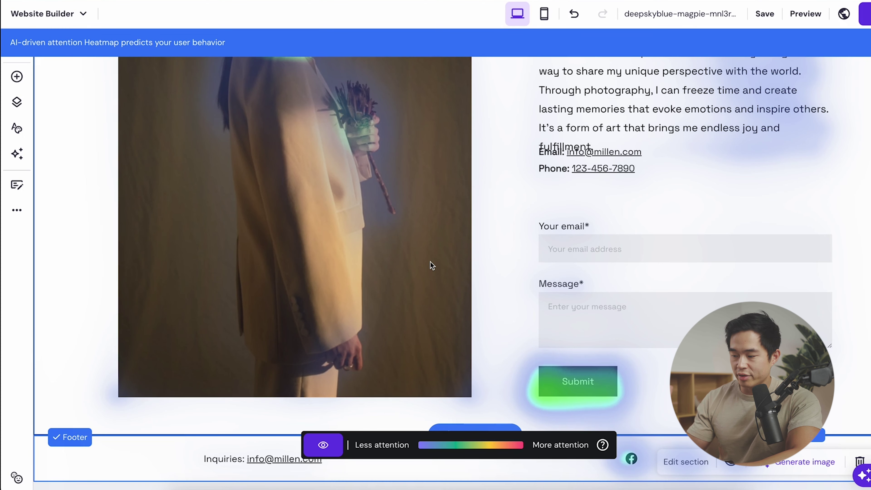
scroll(430, 262, "up", 6)
key("Escape")
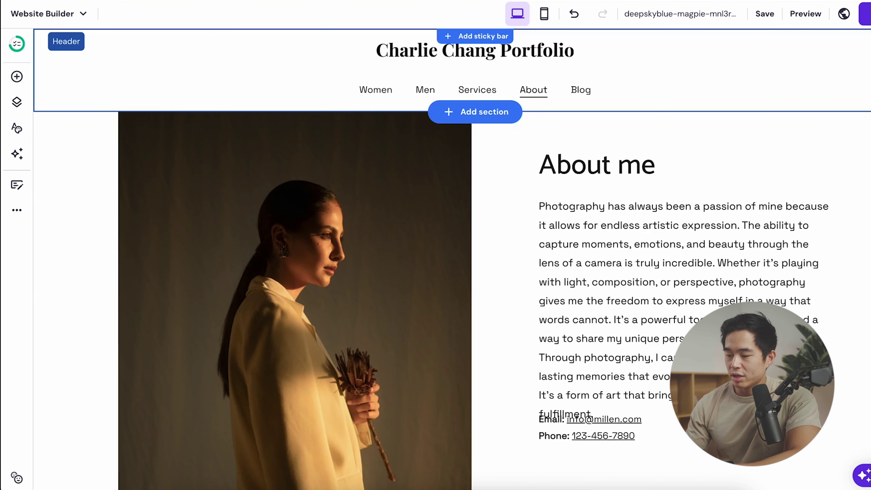
Move the email and phone block on the About page down so it clears the end of the About me text.
scroll(524, 335, "down", 2)
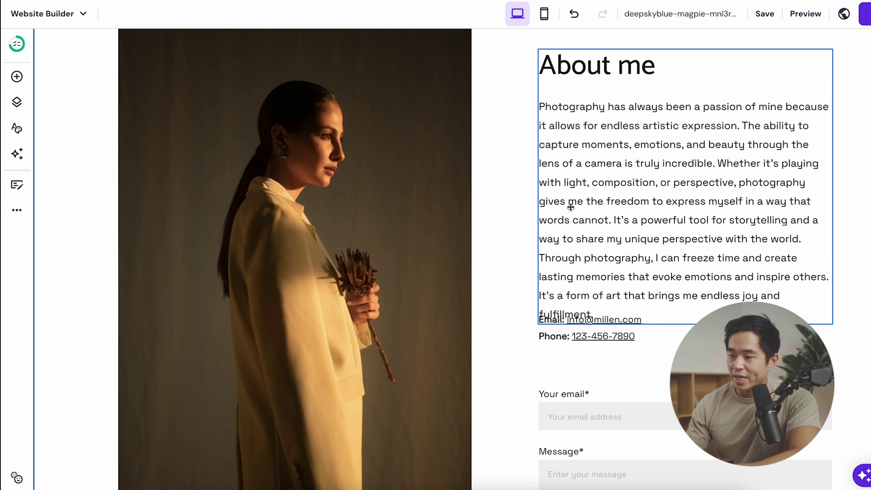
left_click(556, 328)
left_click_drag(556, 329, 556, 352)
left_click(849, 361)
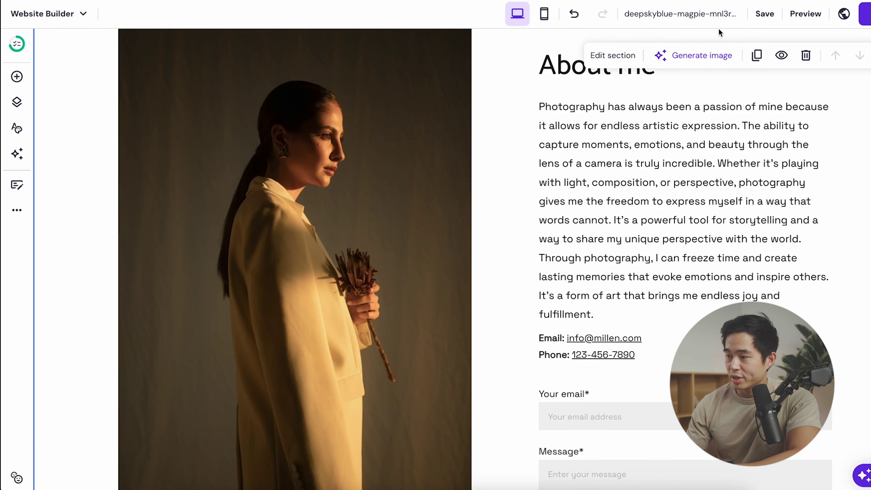
In the mobile view of the About page, move the elements below the About me text up slightly to tighten the spacing.
left_click(544, 14)
scroll(512, 341, "down", 10)
left_click_drag(443, 255, 445, 240)
left_click_drag(442, 320, 442, 302)
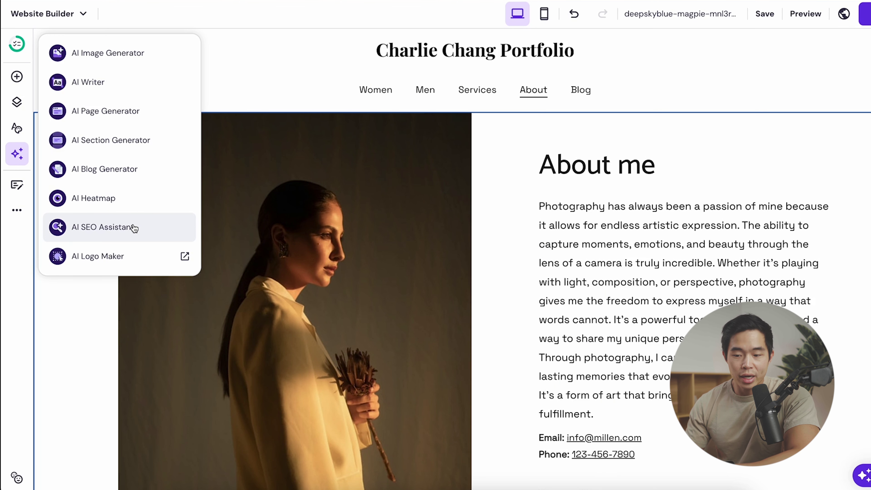
Start generating new SEO info for the About page with the AI SEO Assistant and enter the photography business name.
left_click(134, 228)
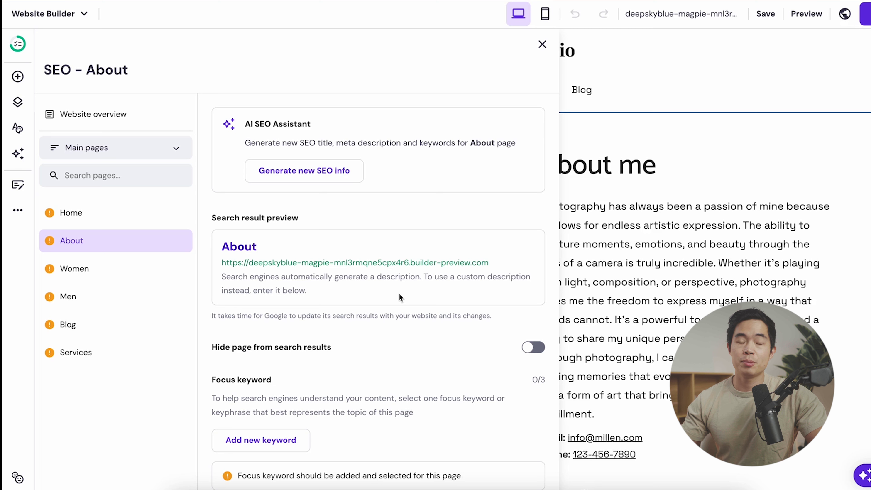
scroll(399, 293, "down", 1)
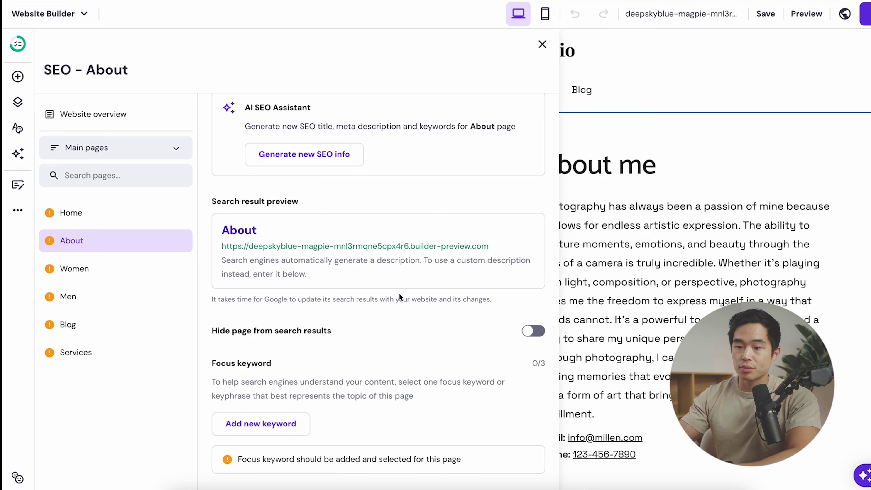
scroll(399, 293, "up", 1)
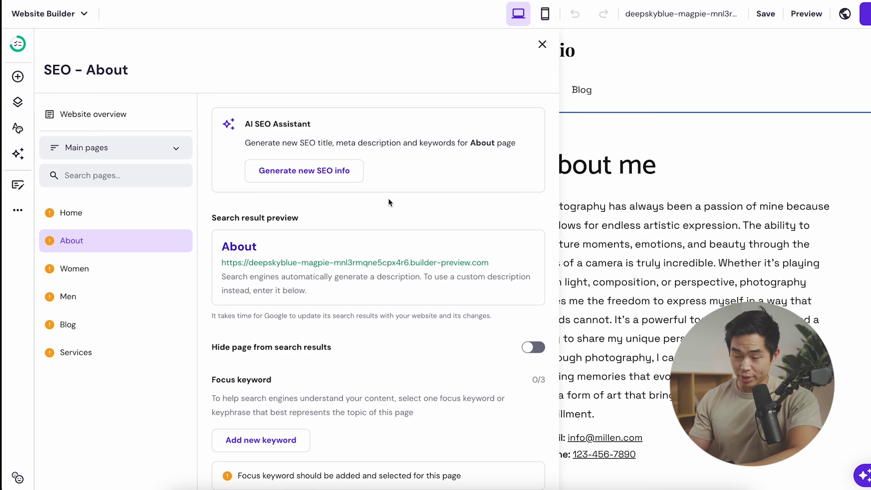
left_click(319, 173)
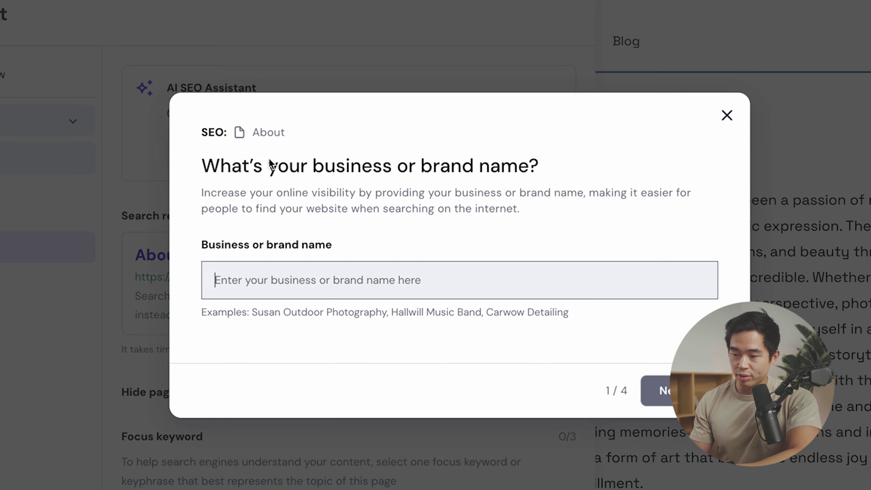
type("Charlie Chang P")
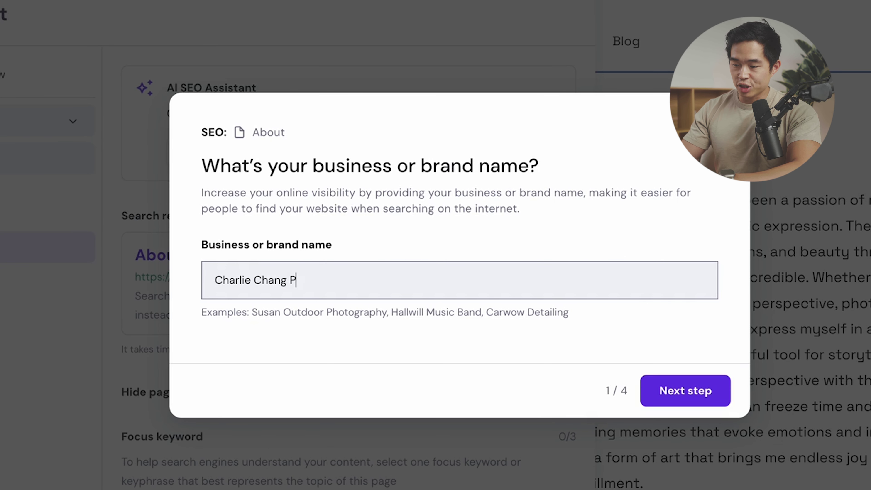
left_click(652, 393)
Describe the page as a showcase of Los Angeles portrait, lifestyle and graduation photography, adding "It is a collection of my portfolio of work".
type("This is a showcase of")
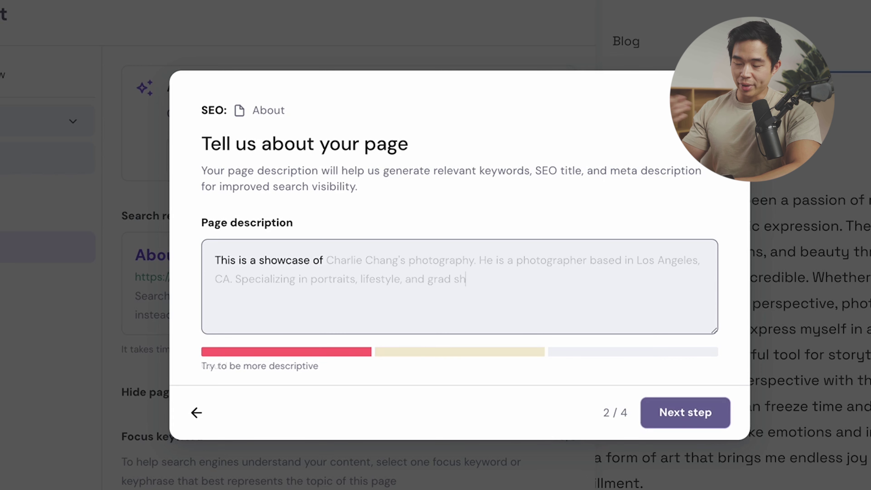
key("Tab")
type("It is a collection of my portfolio of work")
left_click(699, 414)
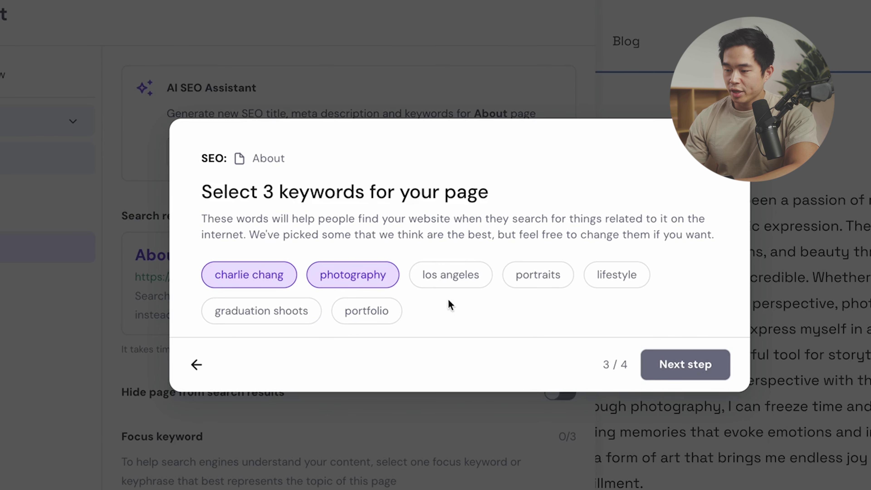
Add "los angeles" as the third SEO keyword and apply the generated title and meta description to the About page.
left_click(456, 277)
left_click(683, 364)
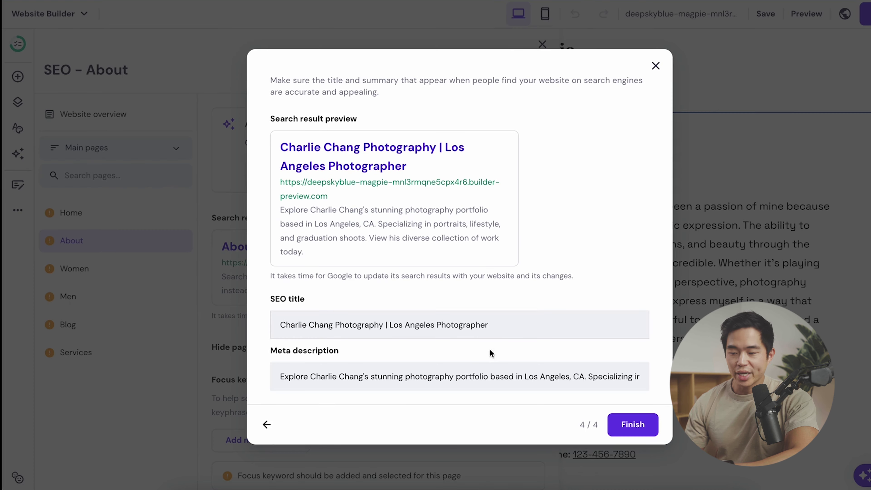
left_click(632, 425)
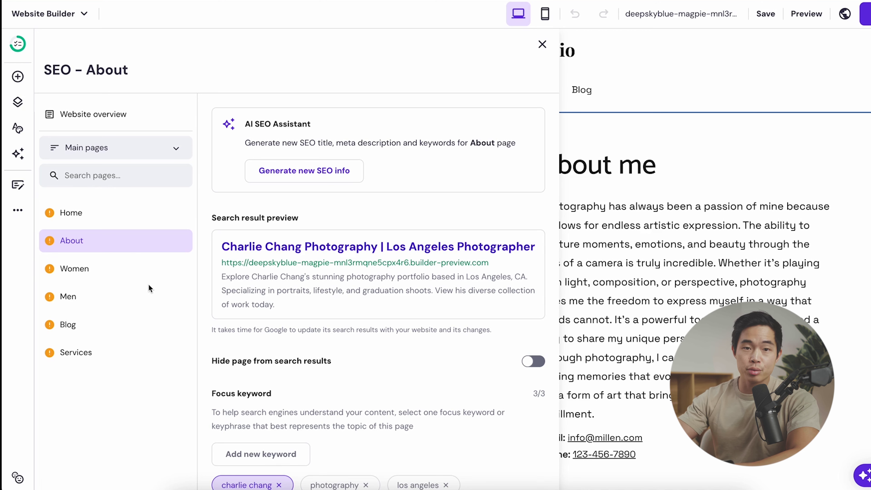
Review the SEO settings of the Home, About, Women, Men, Blog and Services pages.
left_click(144, 214)
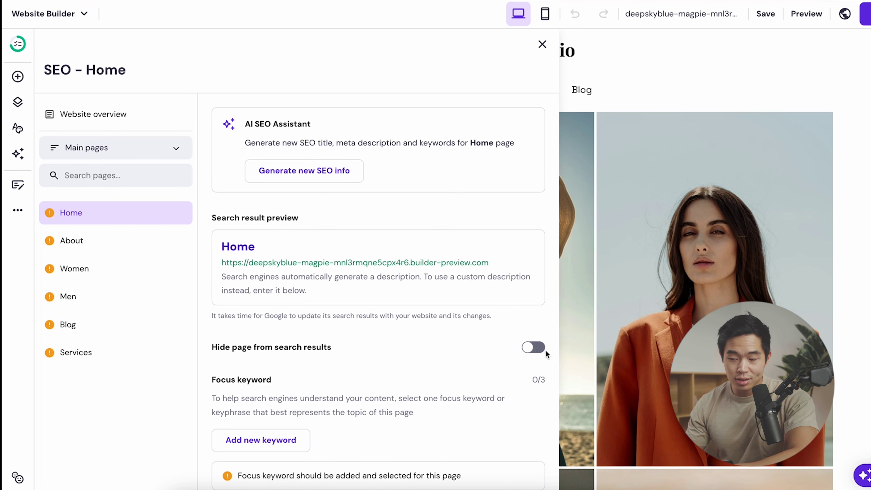
scroll(397, 310, "down", 5)
scroll(442, 431, "up", 1)
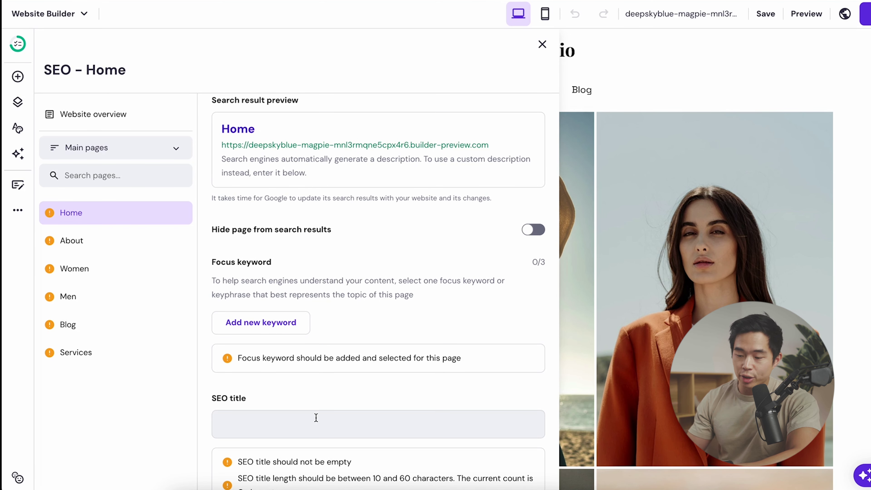
scroll(315, 418, "up", 3)
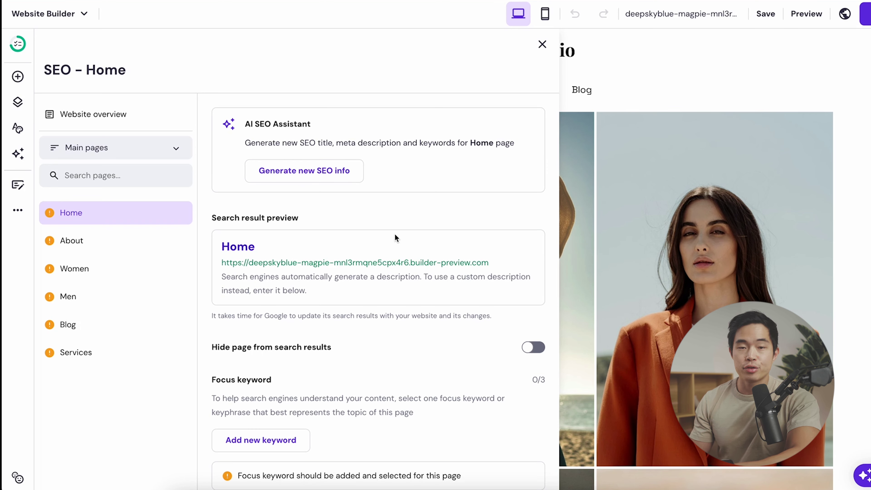
left_click(109, 247)
left_click(100, 274)
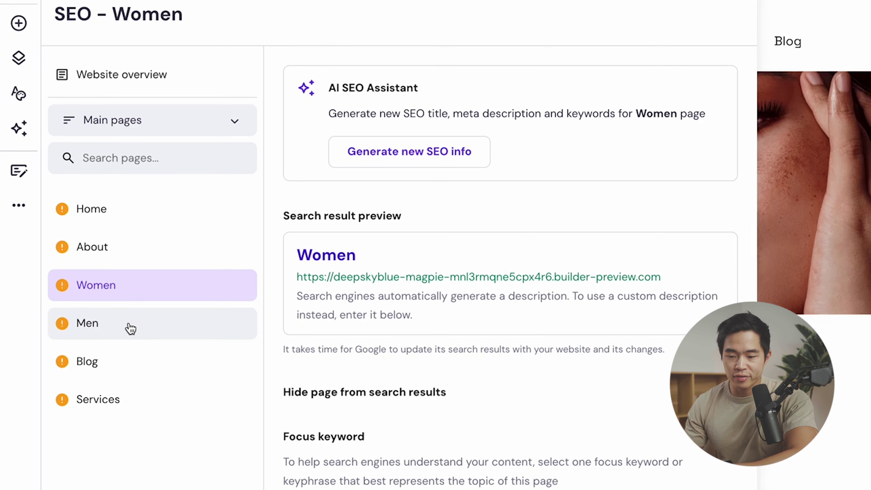
left_click(130, 329)
left_click(136, 361)
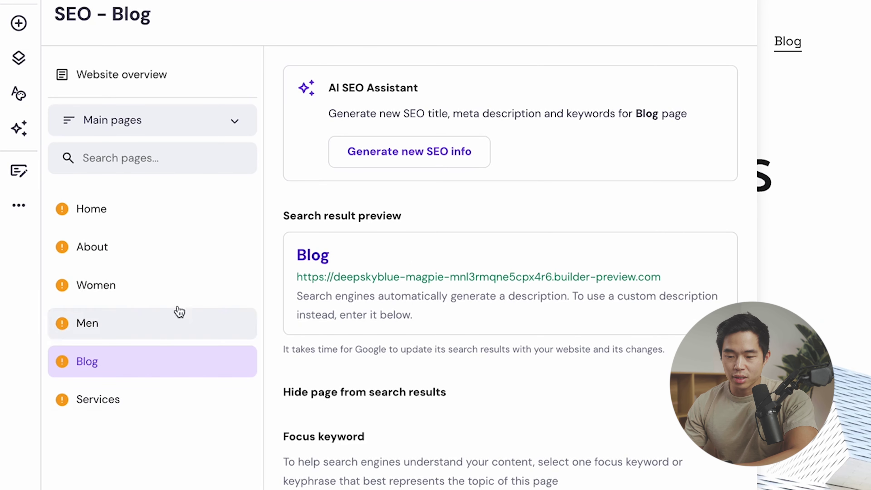
left_click(199, 405)
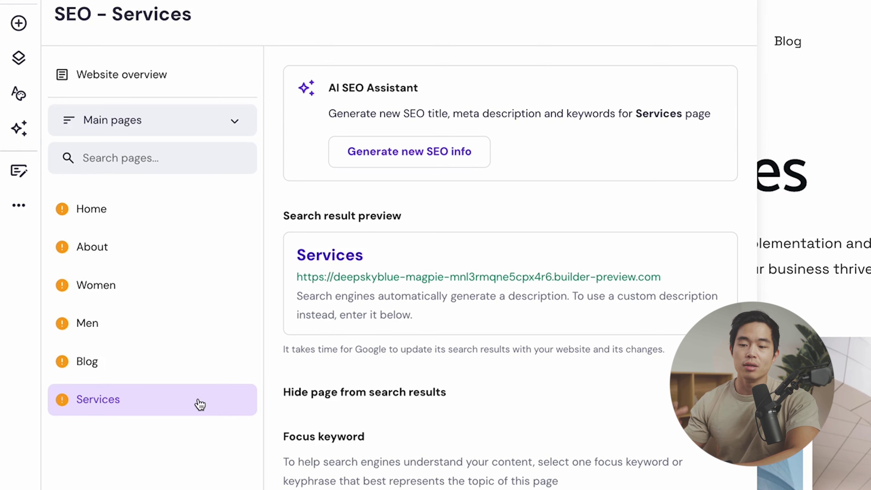
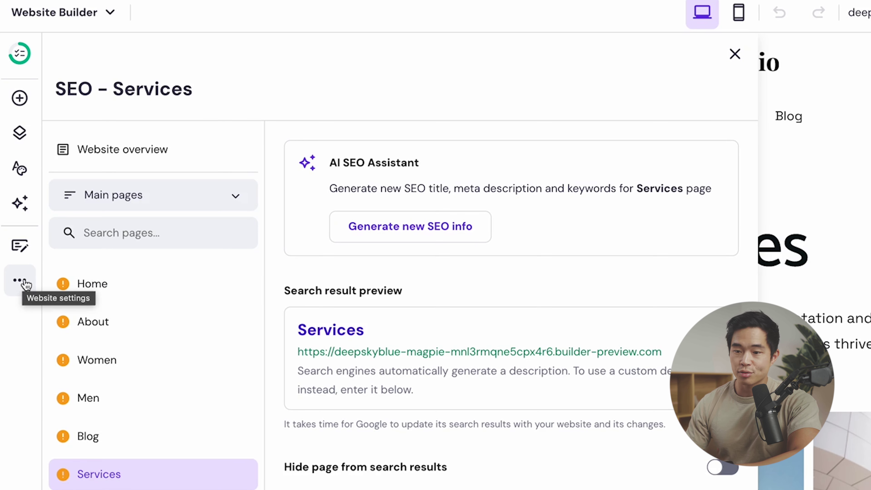
Add an online store to the website and look over the product listing on its new Store page.
left_click(25, 283)
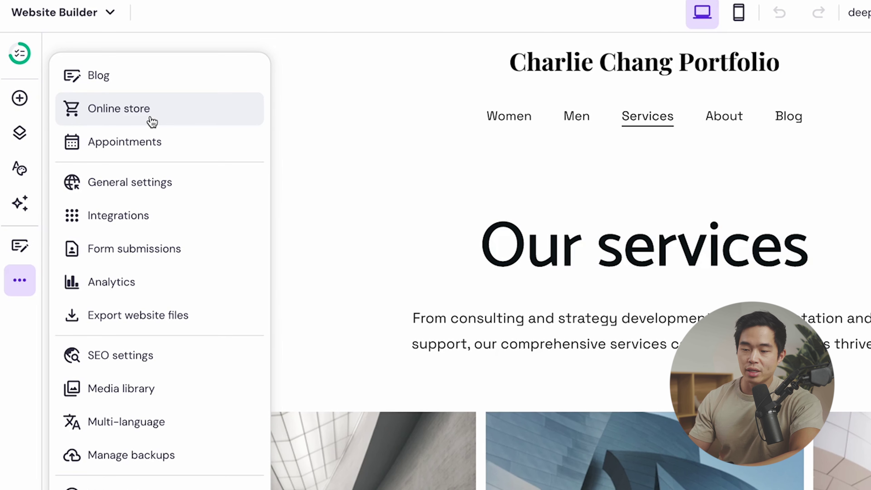
left_click(170, 116)
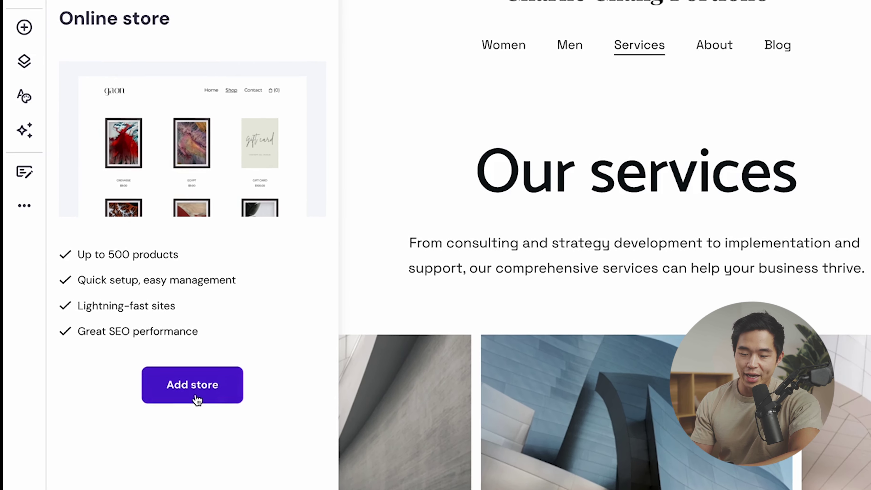
left_click(144, 353)
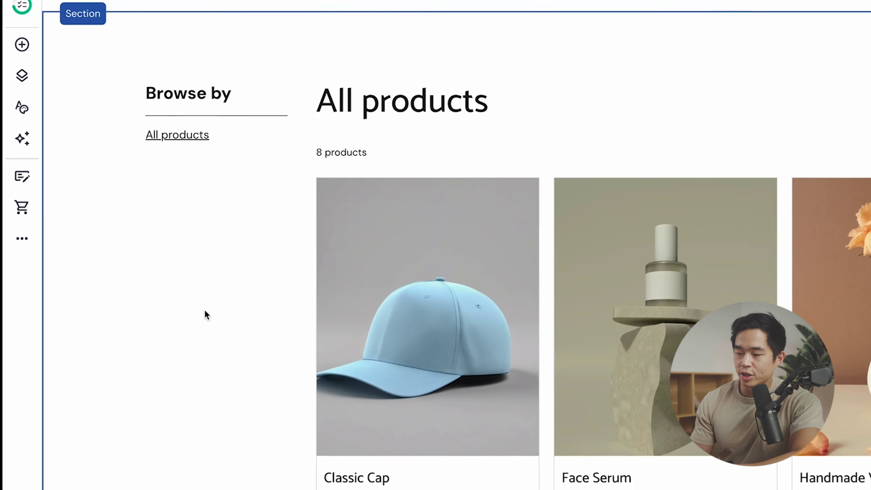
scroll(209, 312, "down", 5)
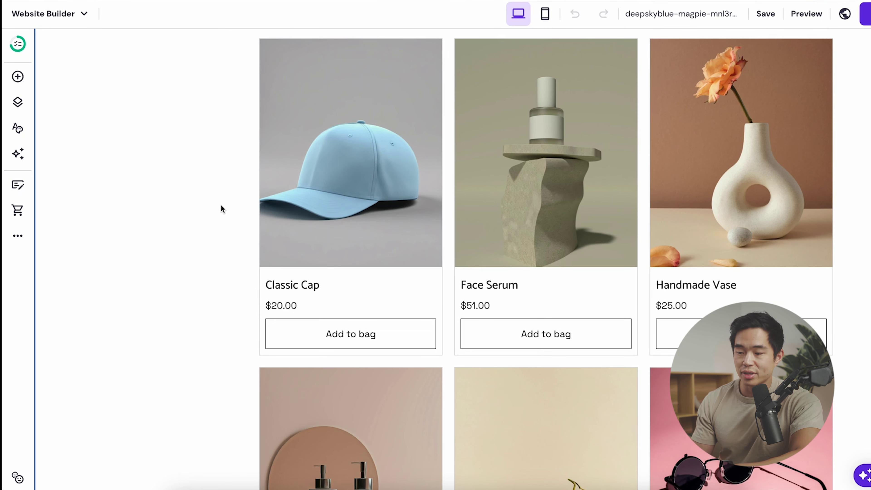
scroll(221, 209, "down", 3)
scroll(274, 213, "up", 10)
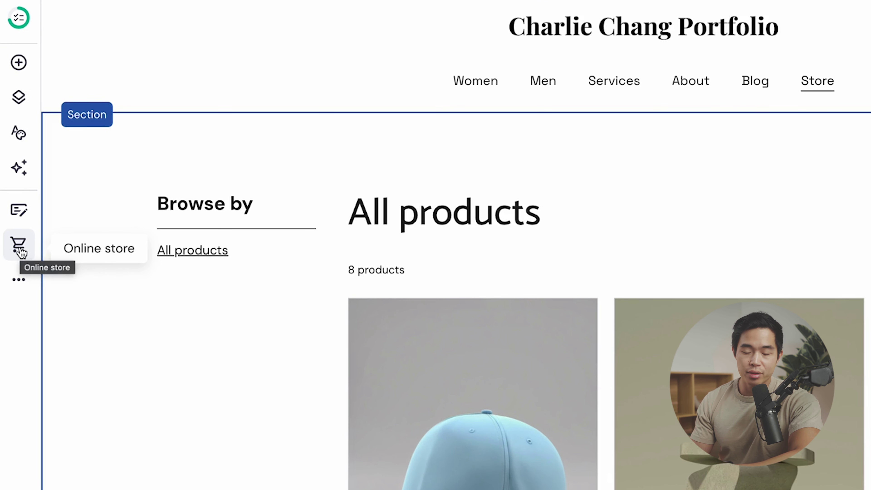
Open the store's product management, append "Store" to the store name and complete setup with United States and USD ($).
left_click(20, 250)
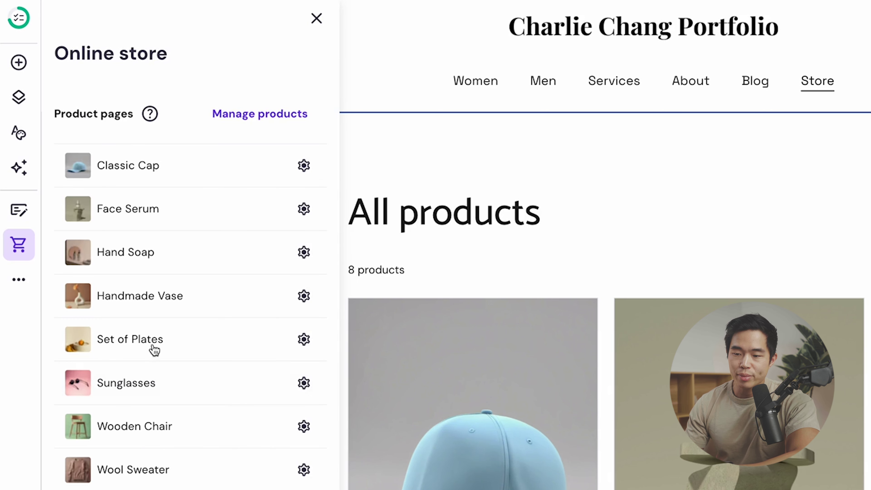
left_click(283, 116)
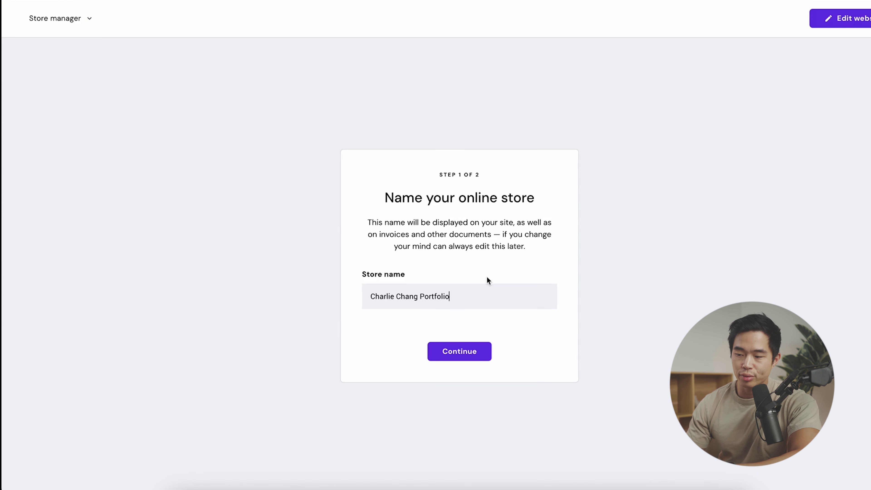
type("Store")
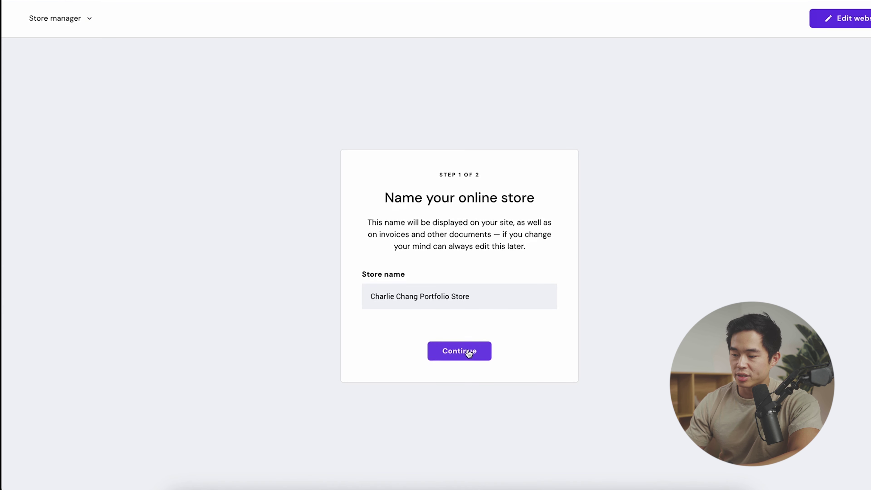
left_click(467, 352)
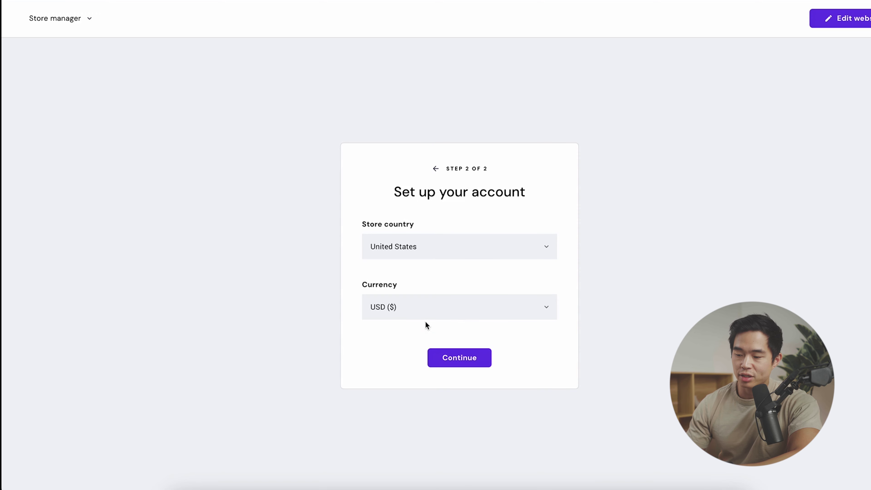
left_click(466, 360)
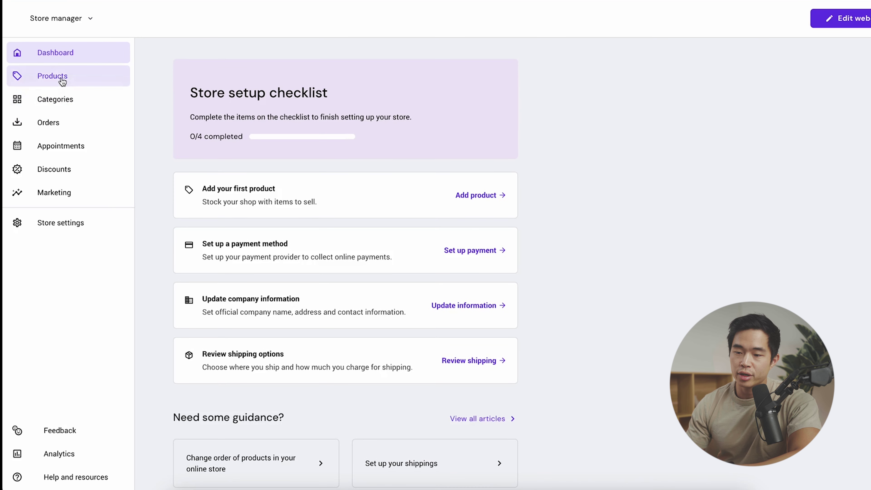
Enable quantity tracking for the Handmade Vase product with a quantity of 5 and save the product.
left_click(59, 78)
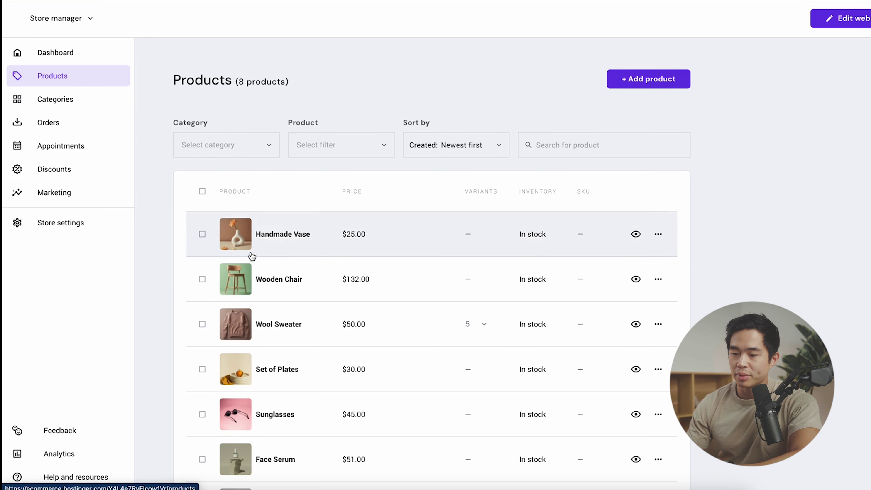
left_click(295, 233)
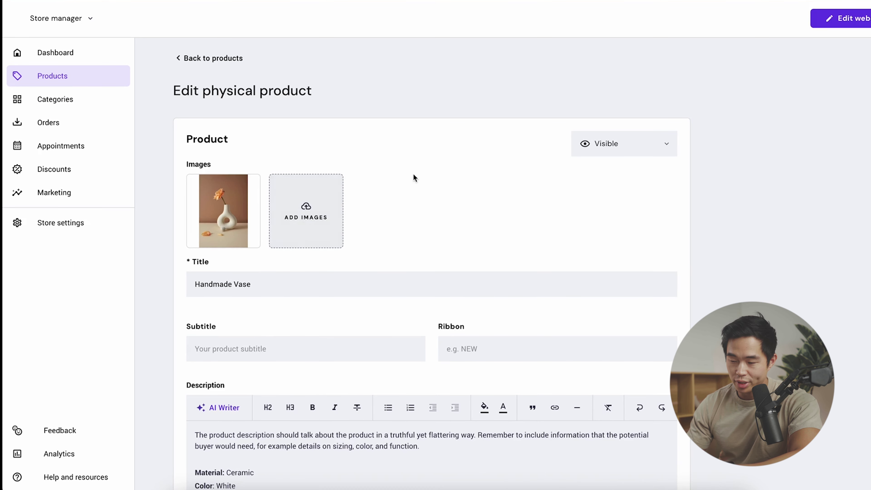
scroll(306, 223, "down", 2)
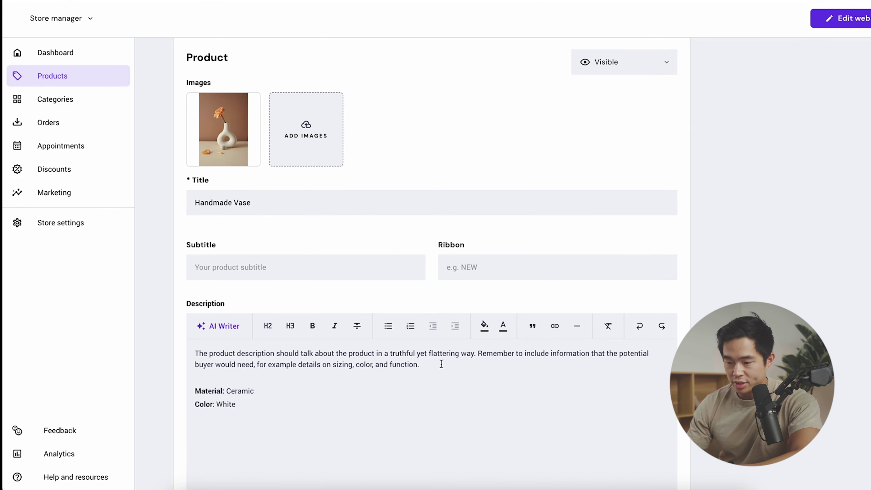
scroll(441, 364, "down", 2)
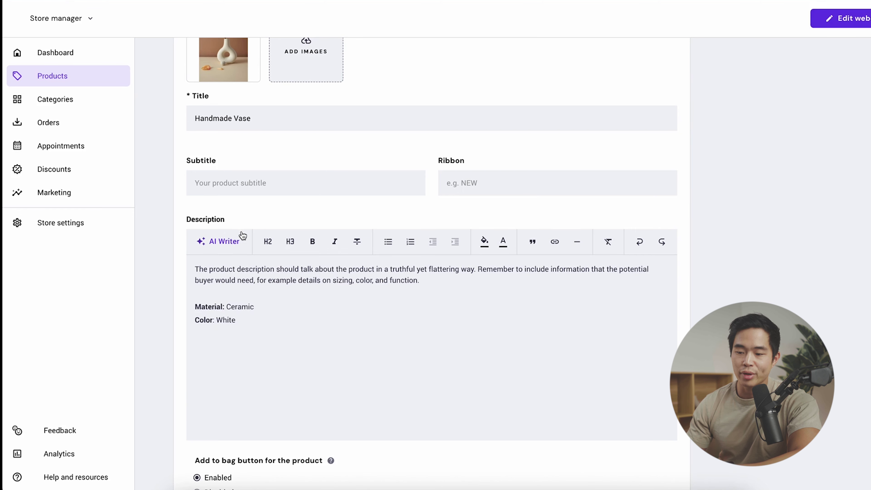
scroll(240, 240, "down", 9)
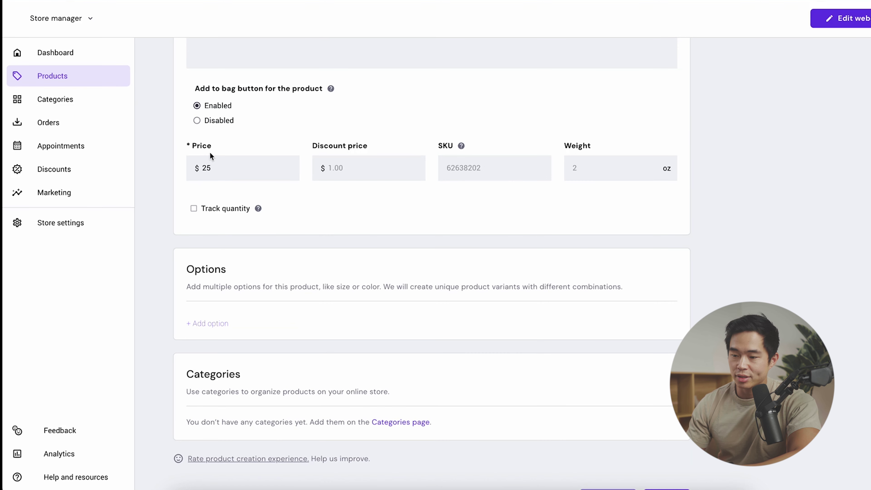
left_click(217, 209)
double_click(232, 253)
type("5")
scroll(209, 297, "down", 2)
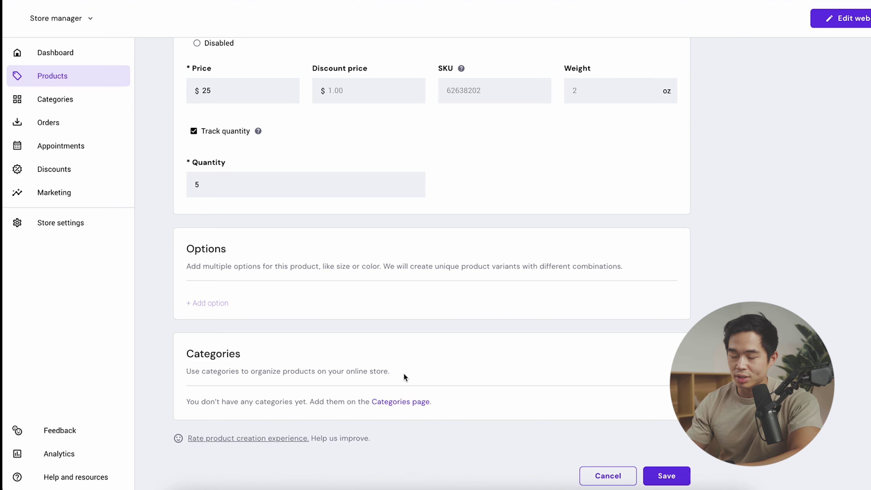
scroll(169, 132, "up", 15)
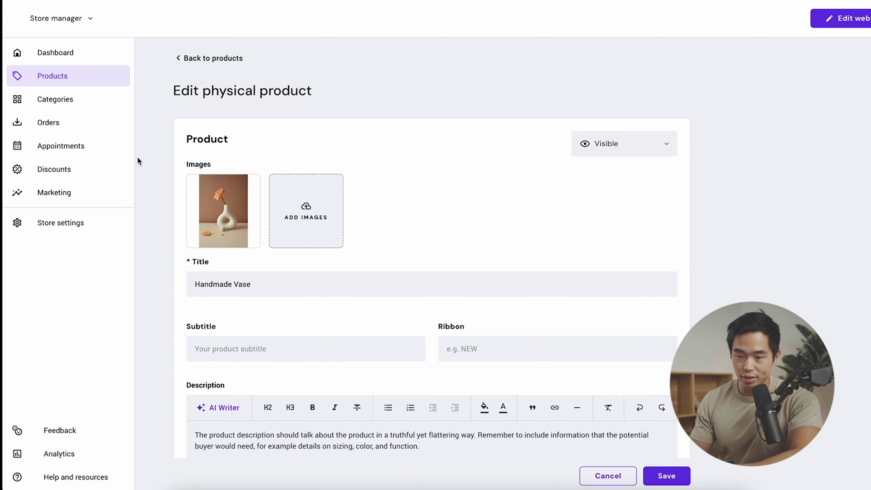
left_click(666, 476)
Create and save a "Best Sellers" category containing the Wooden Chair, Sunglasses, Face Serum and Classic Cap products.
left_click(59, 99)
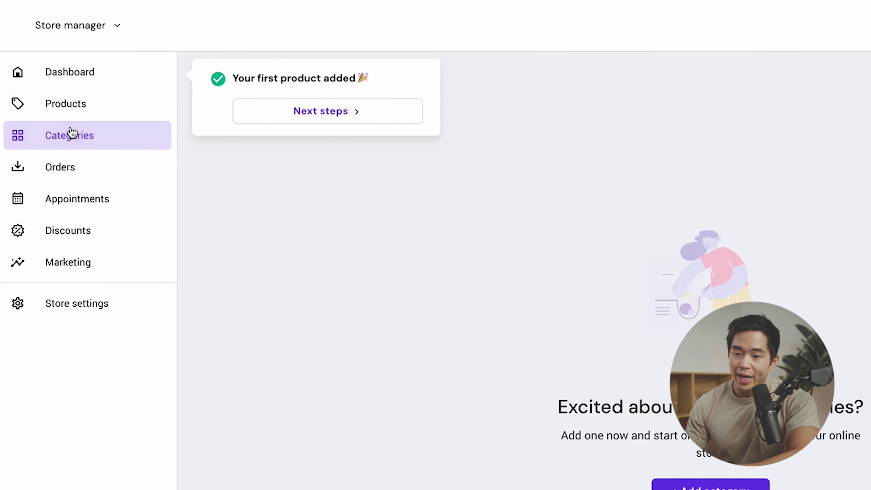
left_click(520, 373)
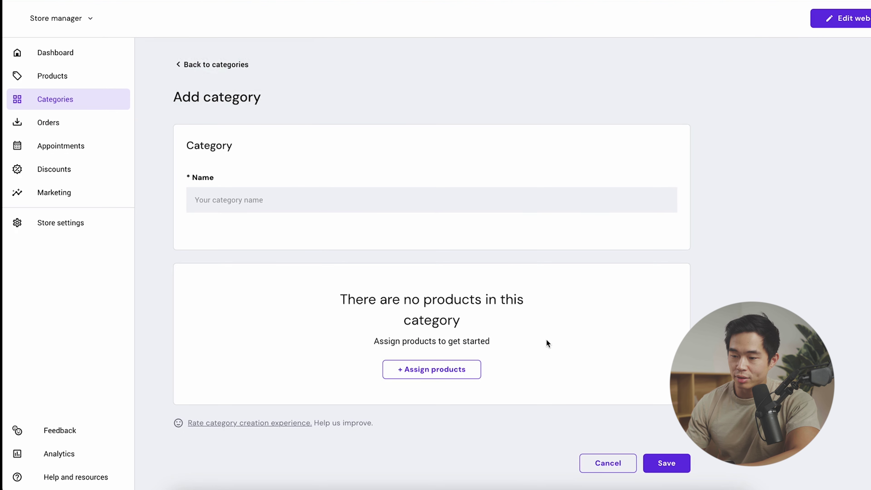
type("Best Sellers")
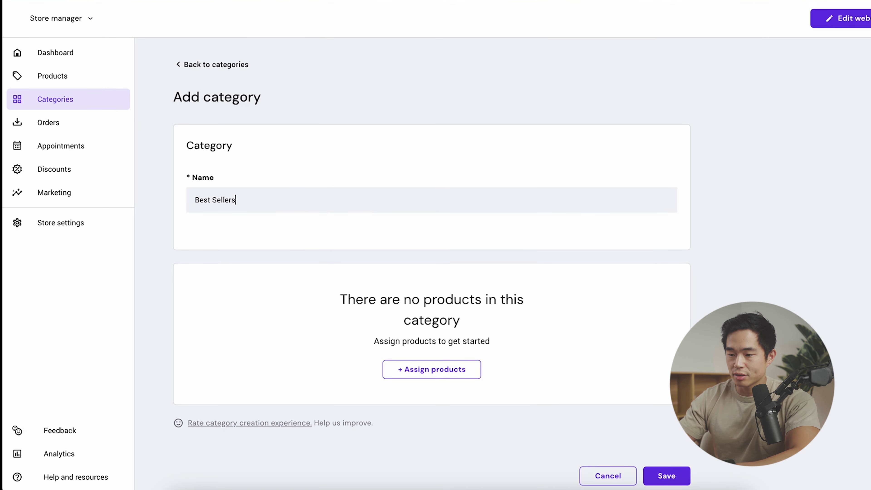
left_click(451, 371)
left_click(568, 180)
left_click(567, 271)
left_click(568, 301)
left_click(568, 332)
left_click(551, 389)
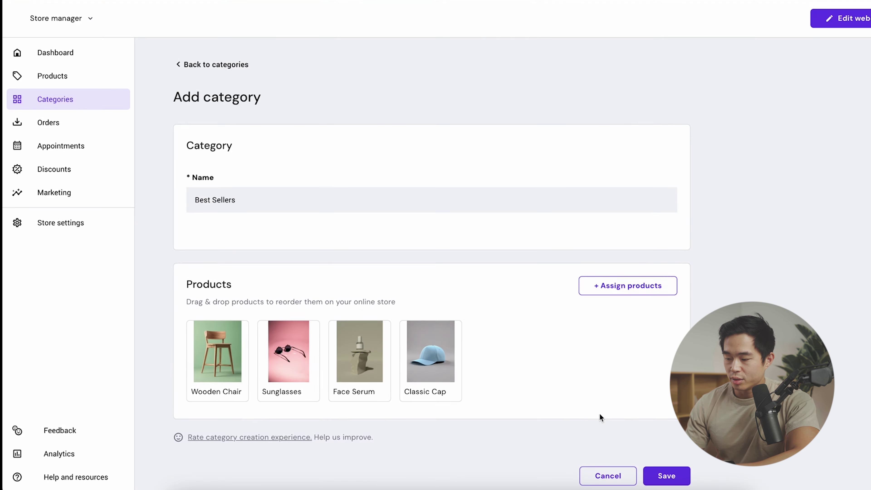
left_click(666, 475)
Enable online appointments for the store and look over the availability and booking calendar.
left_click(58, 123)
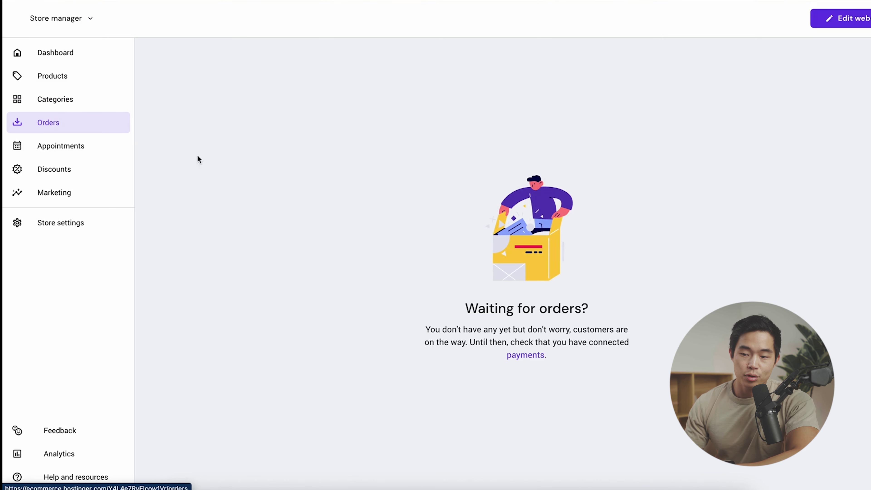
left_click(73, 147)
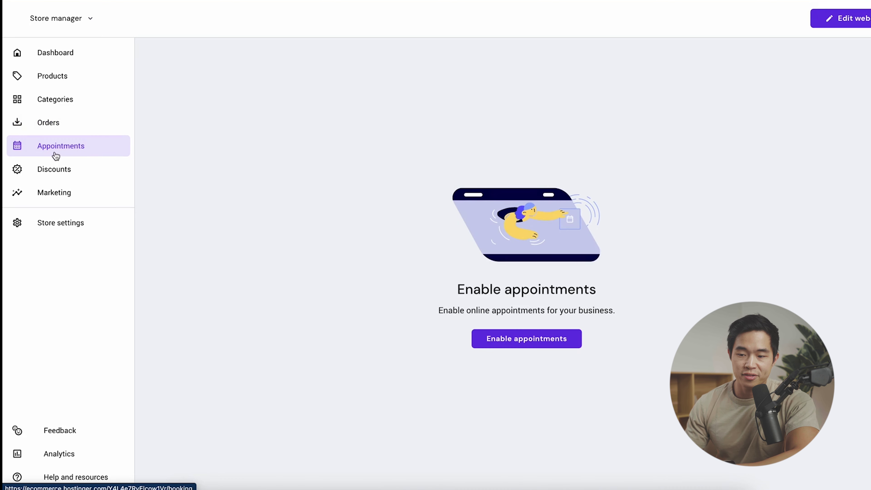
left_click(537, 339)
scroll(553, 214, "down", 2)
scroll(553, 215, "up", 2)
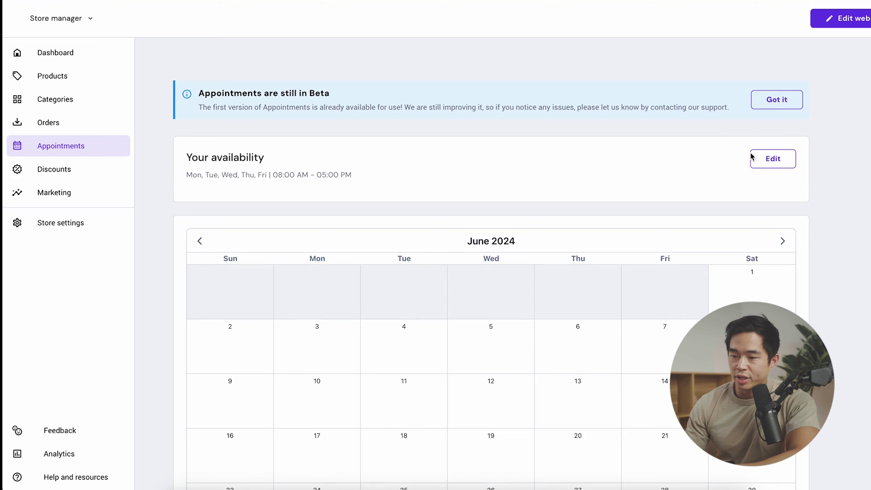
scroll(643, 202, "down", 5)
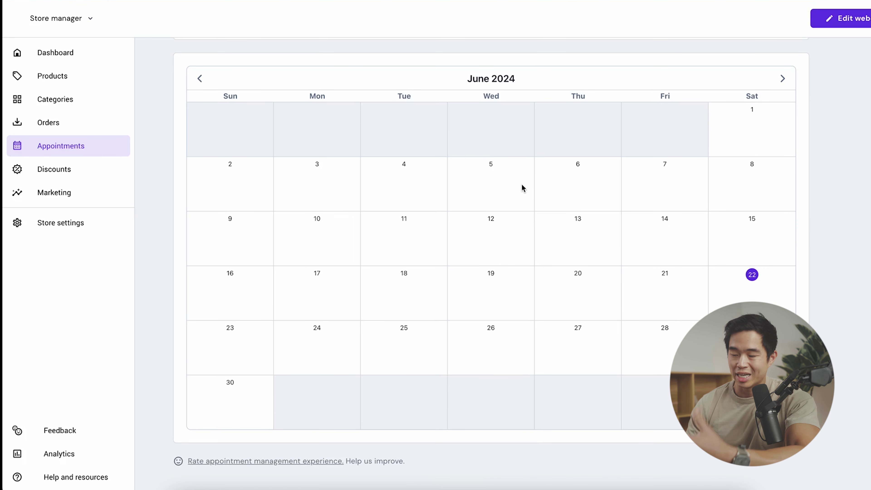
Start a percent-off discount with the code WELCOME10 and the name "Welcome Deal".
left_click(55, 168)
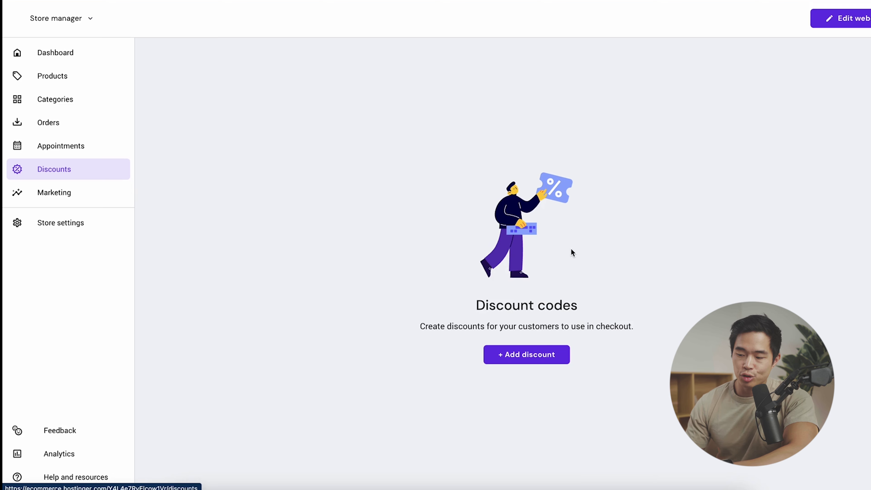
left_click(555, 358)
left_click(293, 216)
type("WELCOME10")
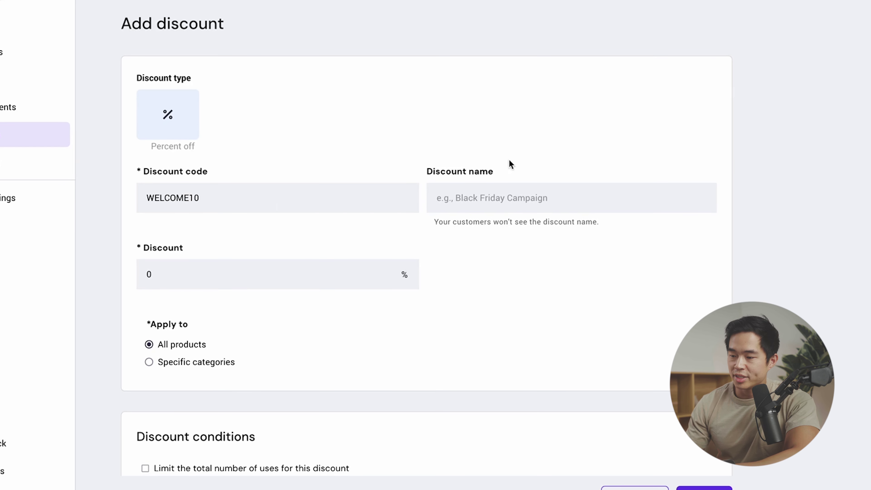
left_click(526, 189)
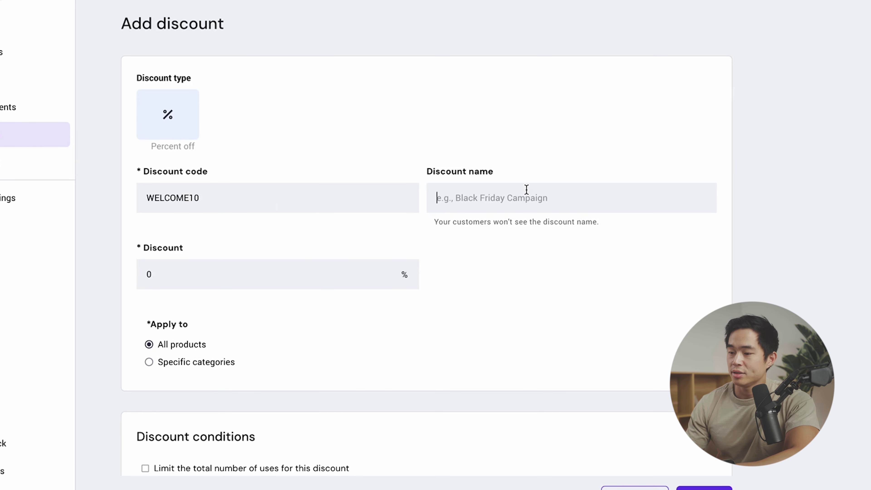
type("Welcoem")
key("BackSpace")
key("BackSpace")
type("me Deal")
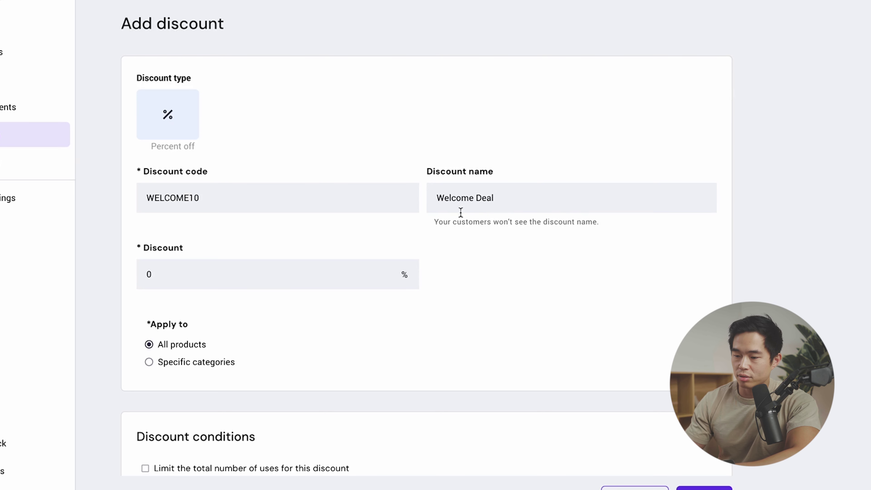
Set the discount to 10% for all products, with no conditions or end date, and save it.
left_click(265, 276)
type("10")
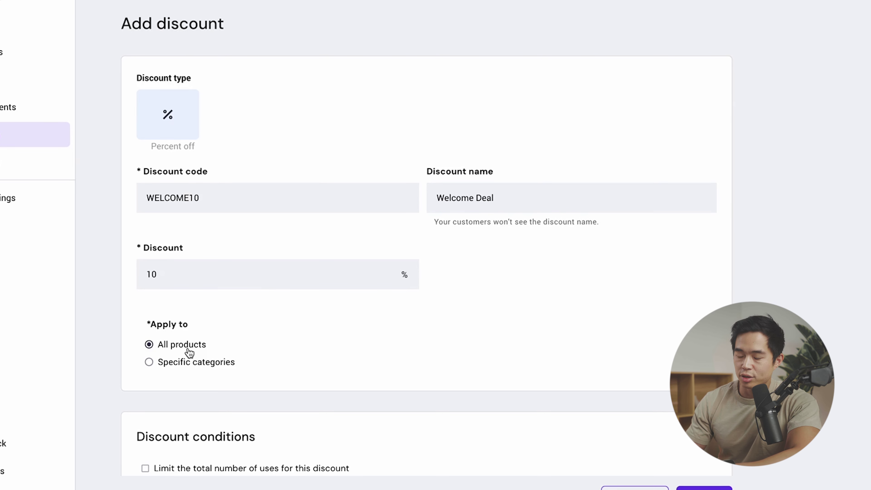
scroll(189, 353, "down", 5)
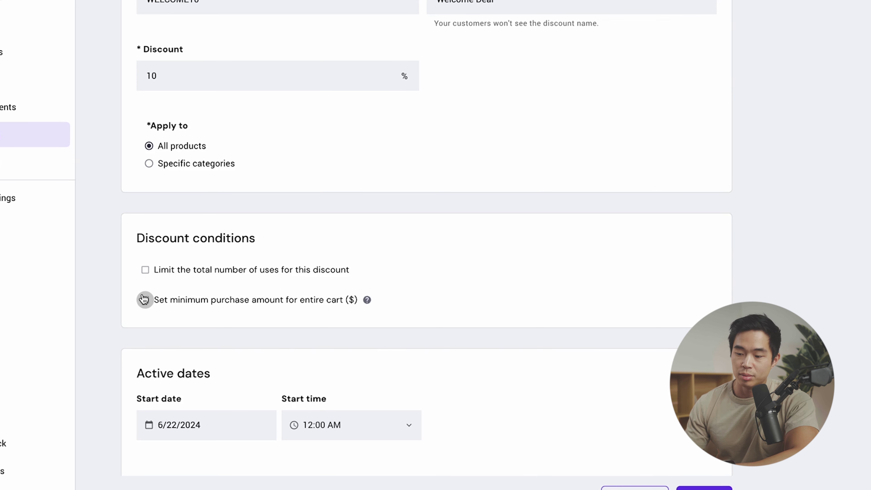
scroll(274, 346, "down", 2)
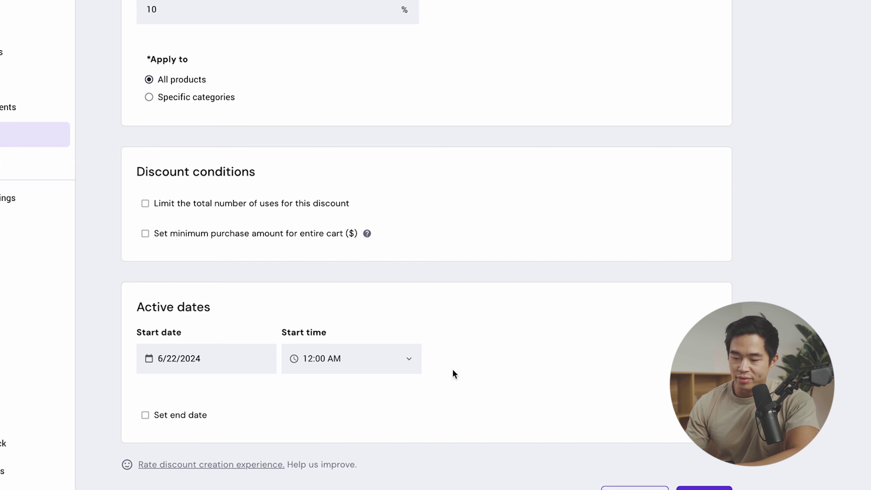
left_click(704, 488)
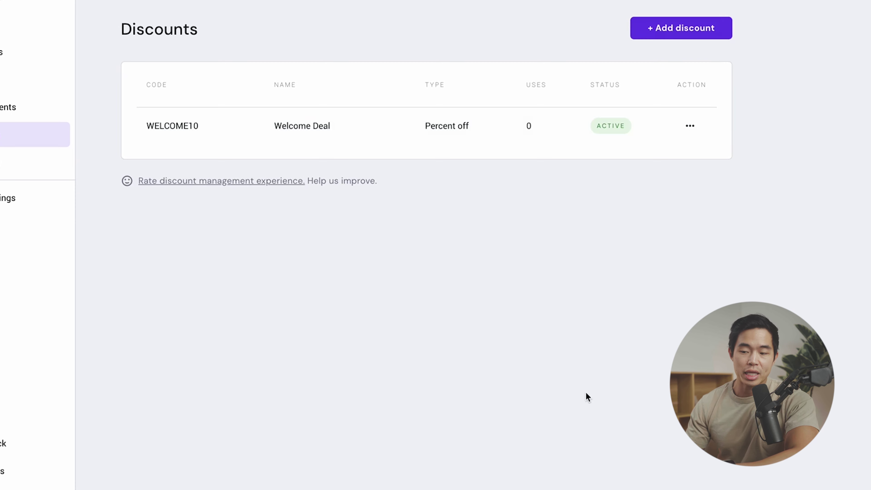
Open the favicon option in the website's general settings and upload favicon-32x32.png to the media library.
left_click(59, 203)
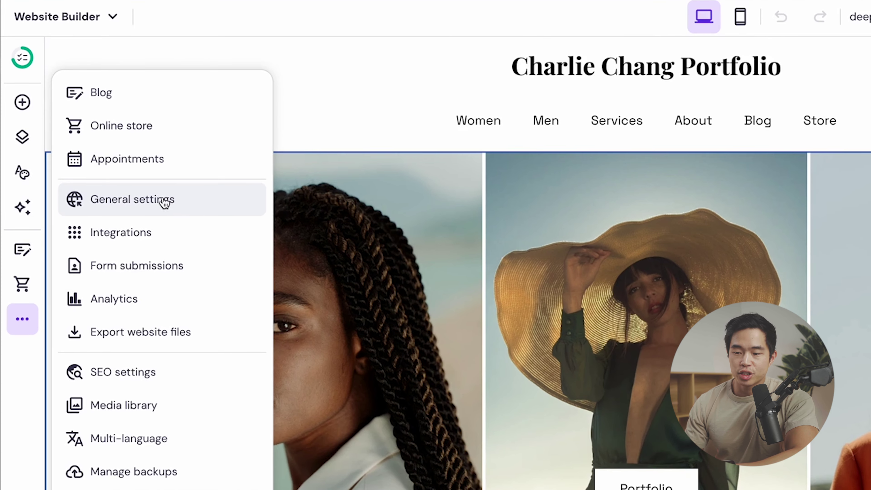
left_click(99, 147)
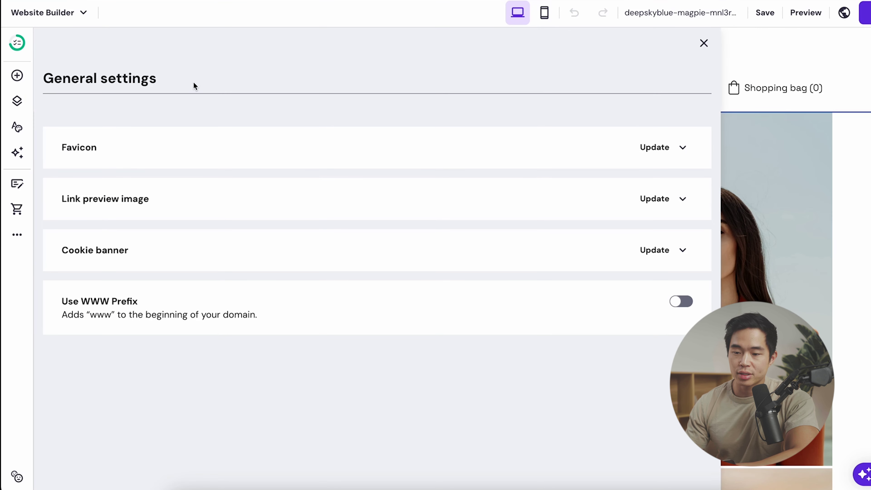
left_click(663, 150)
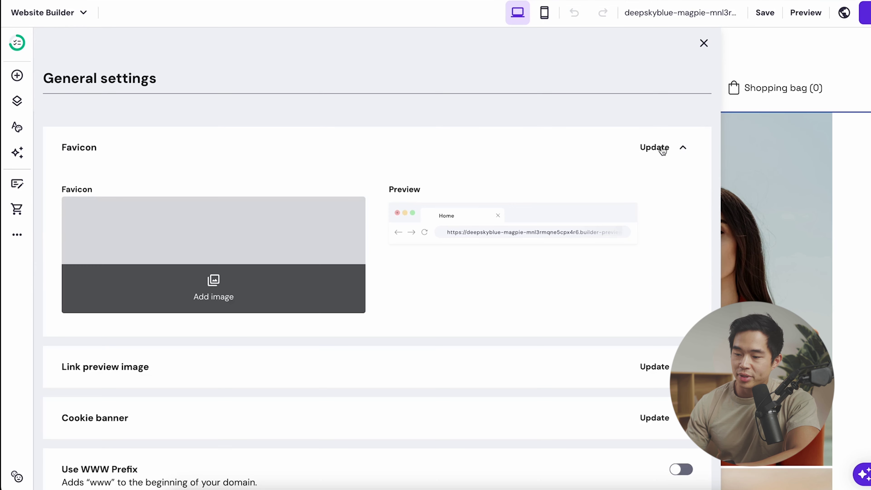
left_click(215, 277)
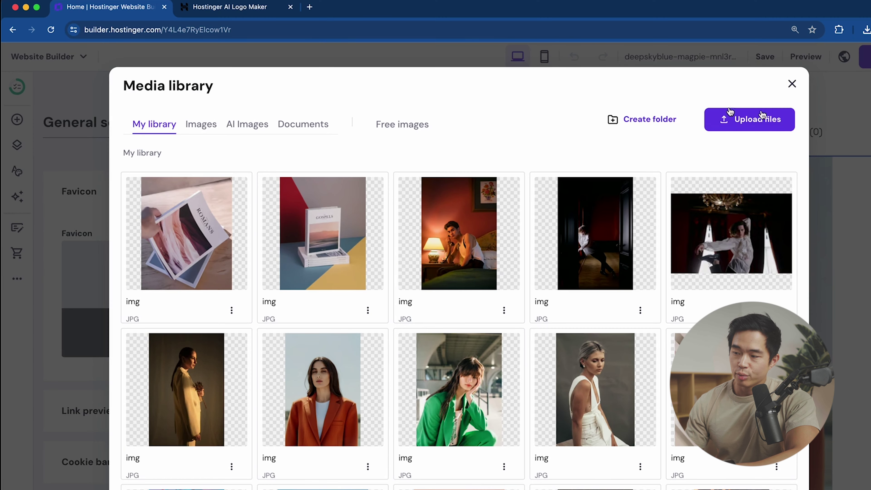
left_click(778, 123)
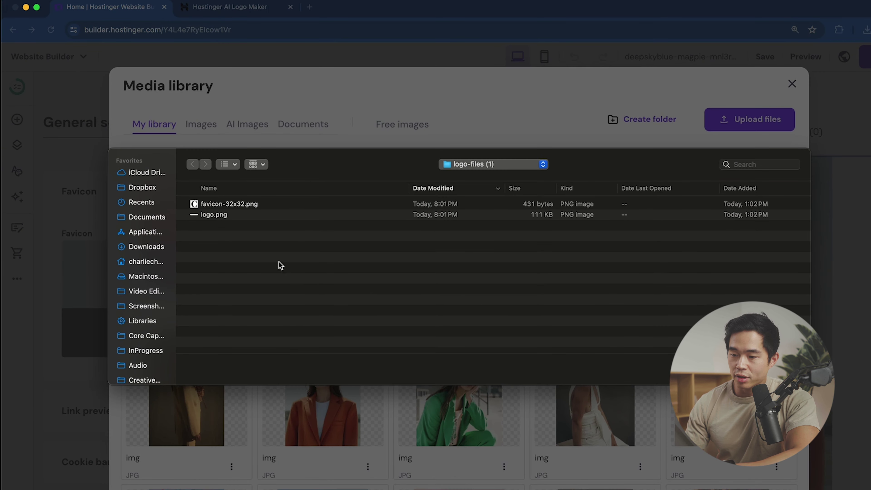
left_click(279, 206)
key("space")
key("space")
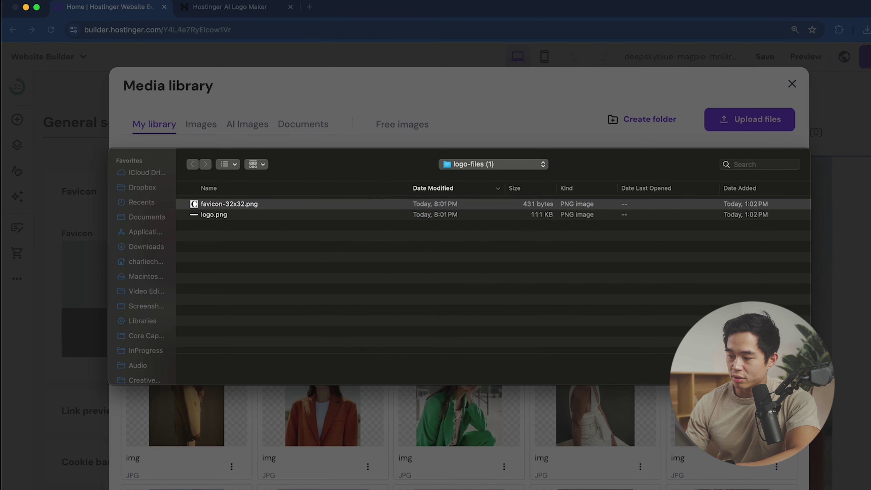
key("Return")
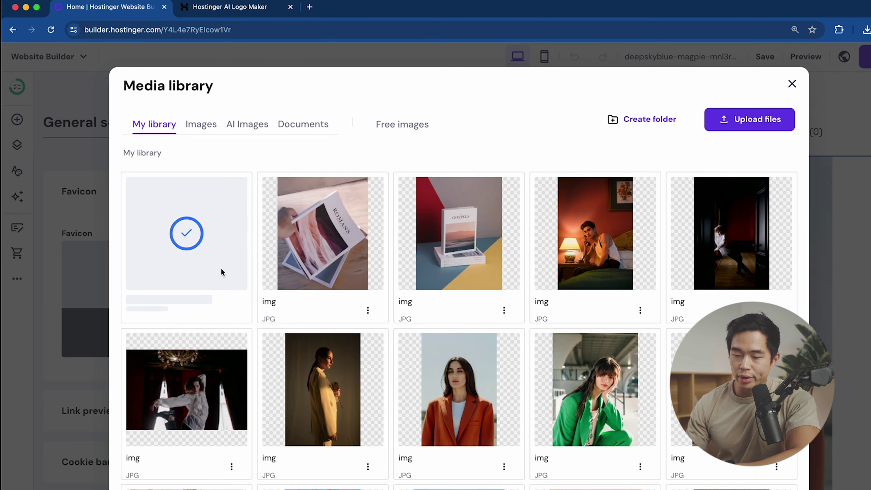
Save the uploaded C image as the favicon and the photo of the upright book as the site's link preview image.
left_click(186, 233)
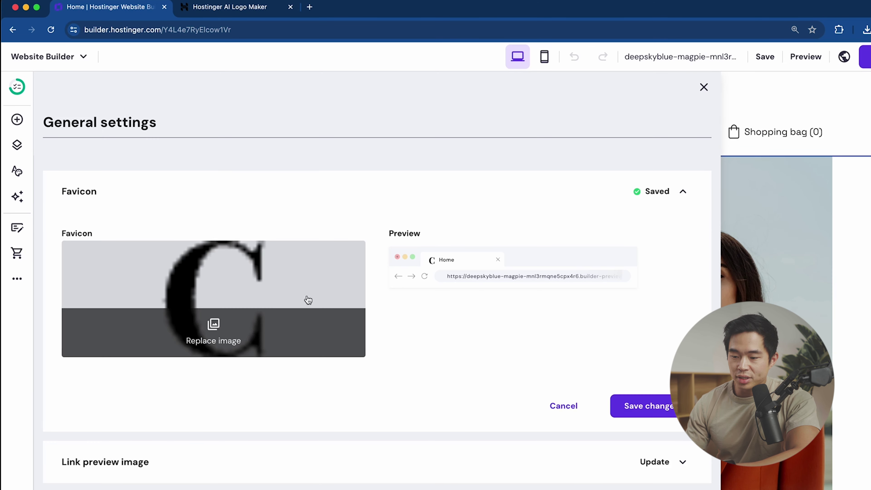
left_click(638, 411)
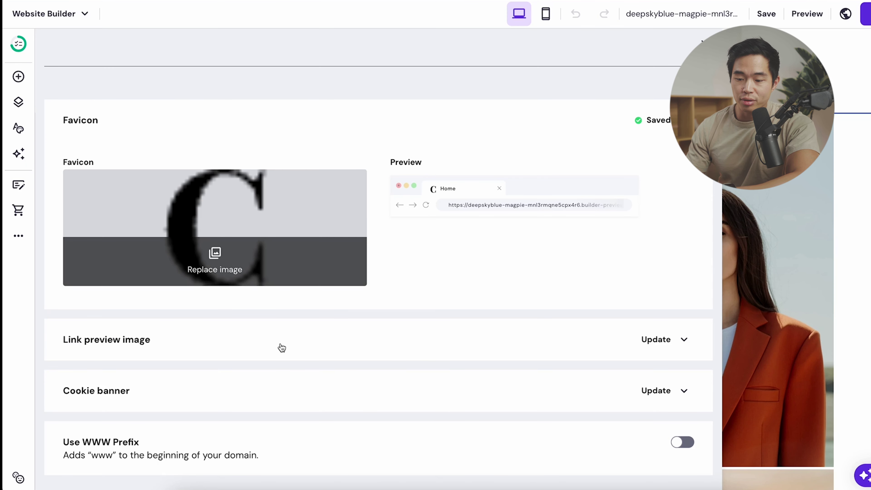
left_click(669, 342)
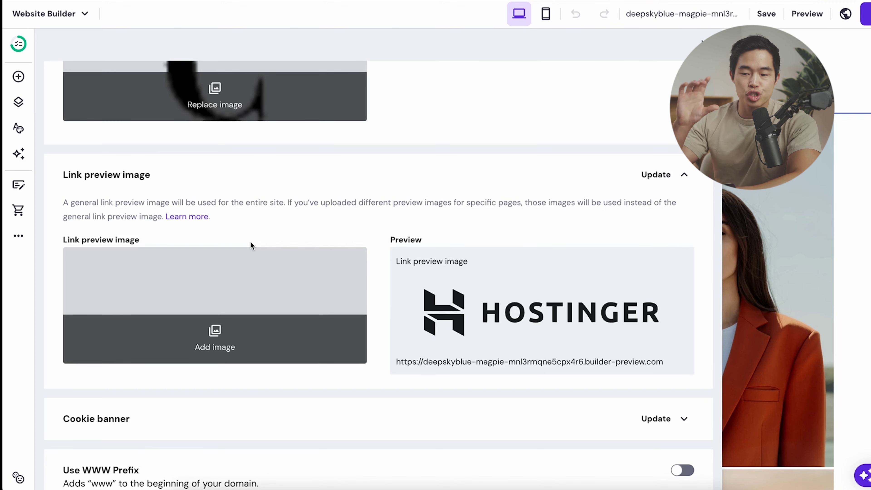
left_click(216, 343)
scroll(385, 201, "down", 1)
scroll(385, 200, "up", 1)
left_click(485, 186)
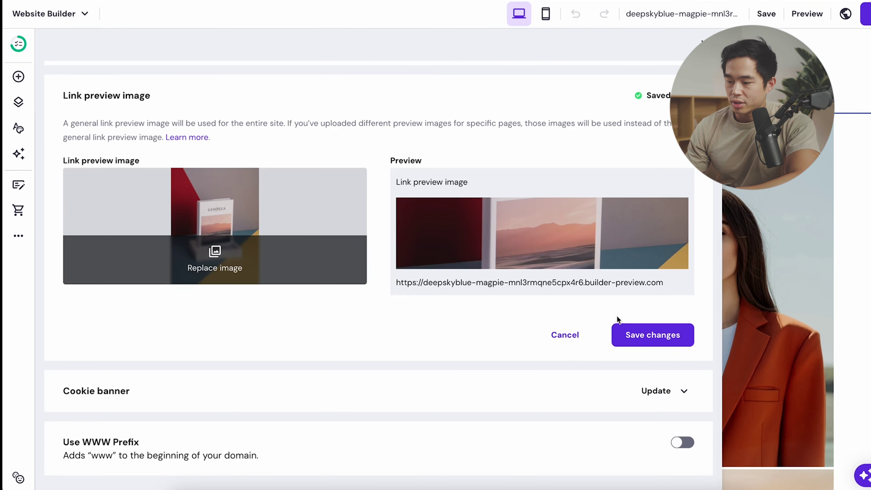
left_click(621, 328)
Enable the cookie banner with its default disclaimer text and save the change.
left_click(487, 388)
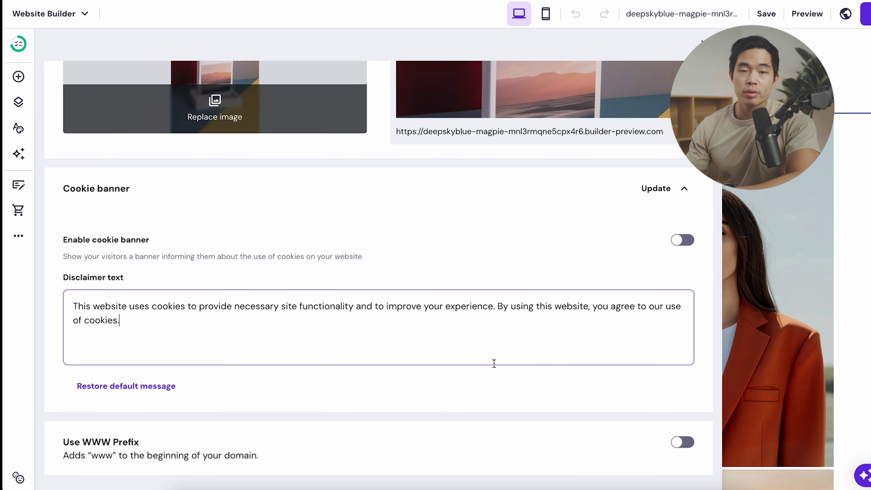
left_click(681, 240)
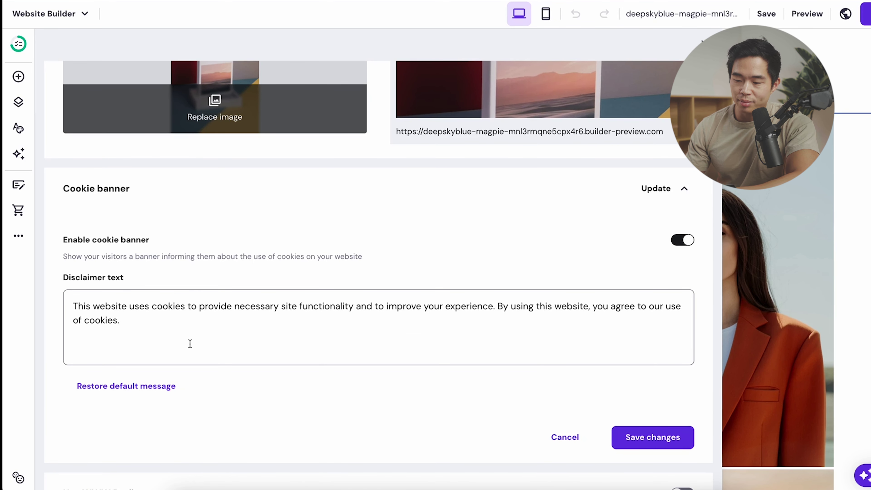
left_click(652, 437)
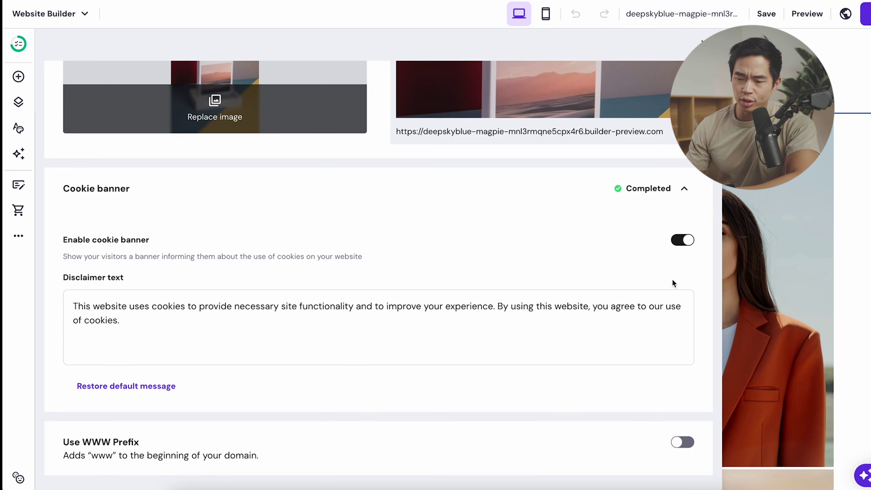
left_click(682, 242)
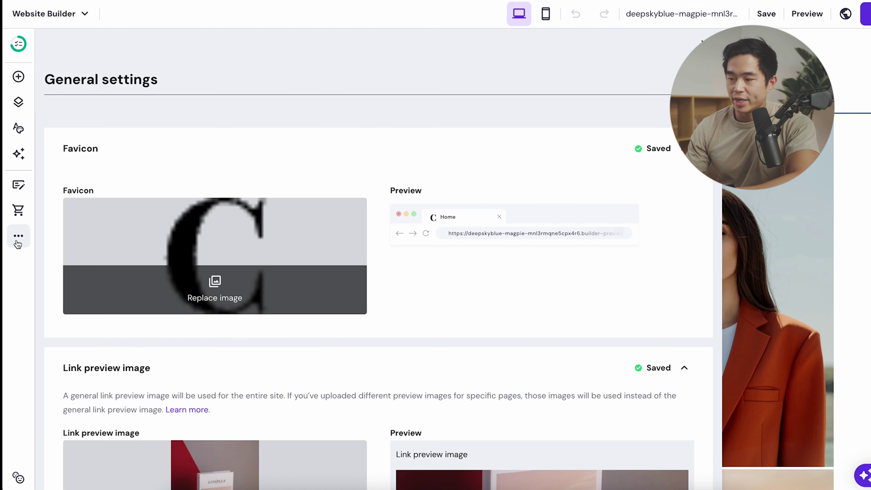
Look through the website's integrations, from custom code and Google Analytics down to Google AdMob.
left_click(19, 240)
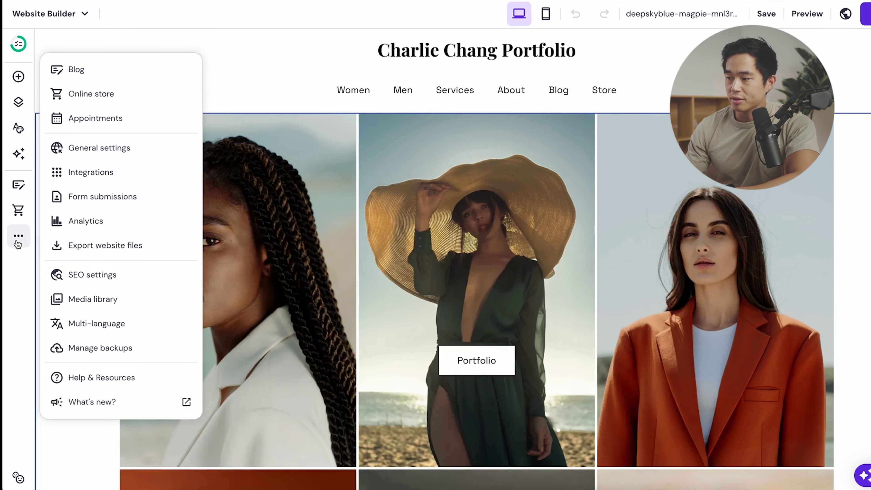
left_click(117, 173)
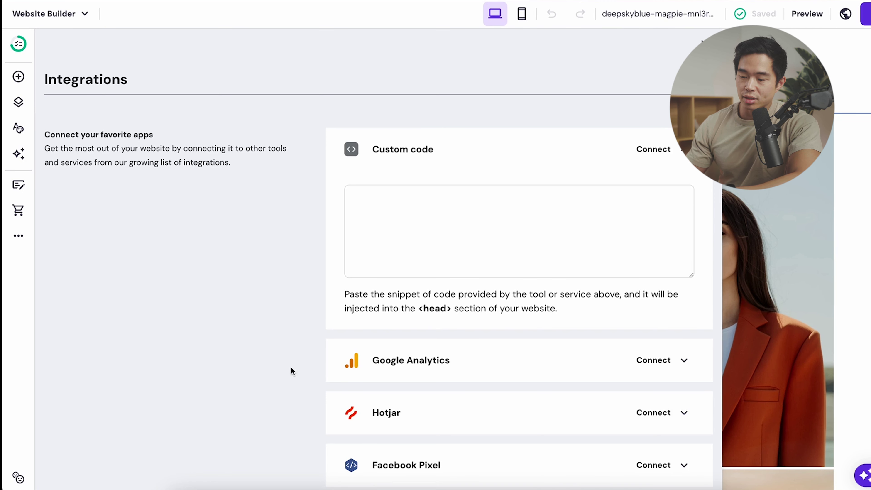
scroll(291, 367, "down", 2)
scroll(291, 367, "down", 1)
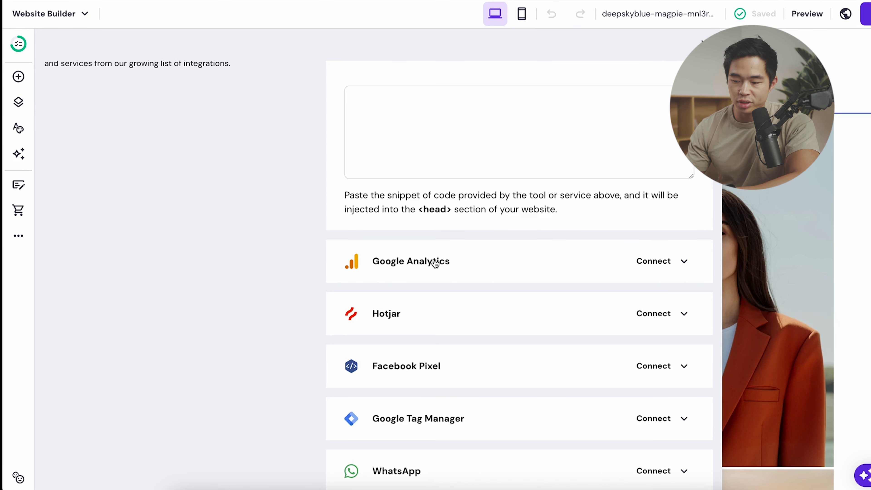
scroll(435, 263, "down", 2)
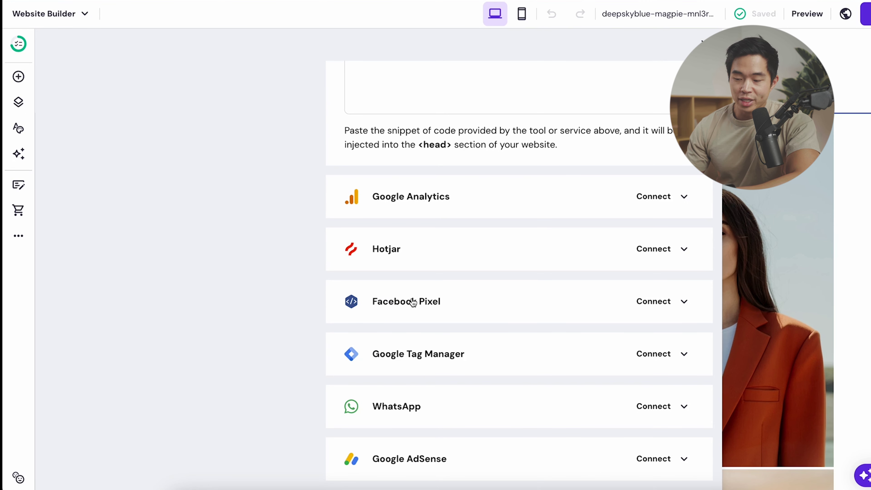
scroll(395, 307, "down", 2)
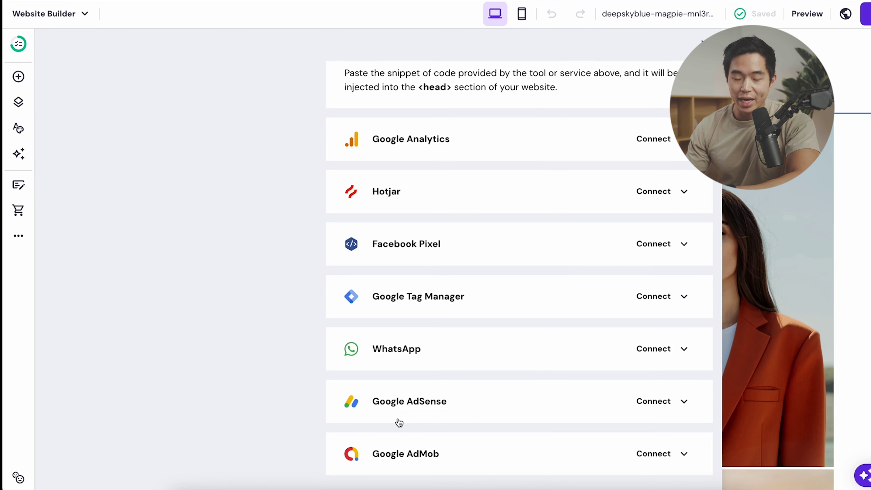
View the contact form submissions and the website analytics.
left_click(18, 236)
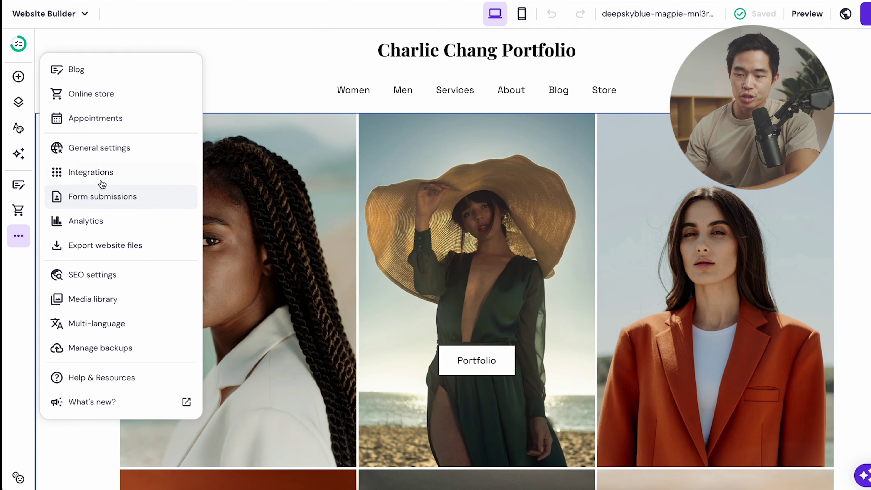
left_click(128, 197)
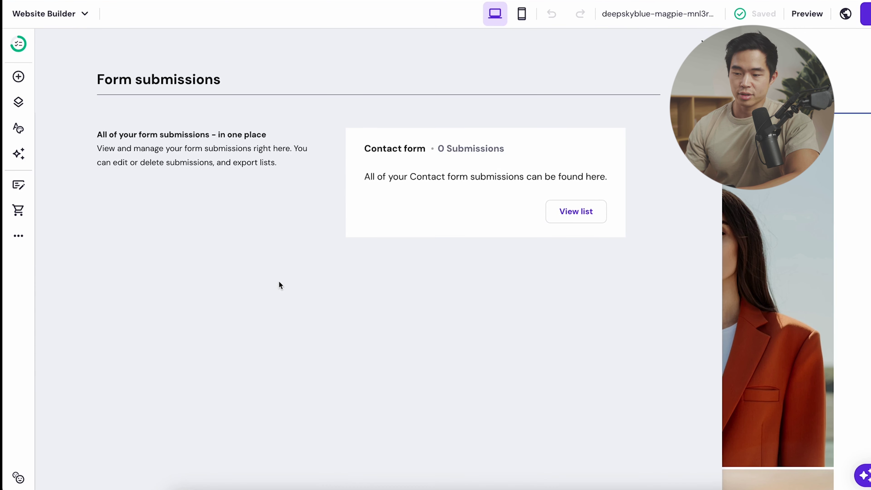
left_click(29, 243)
left_click(103, 221)
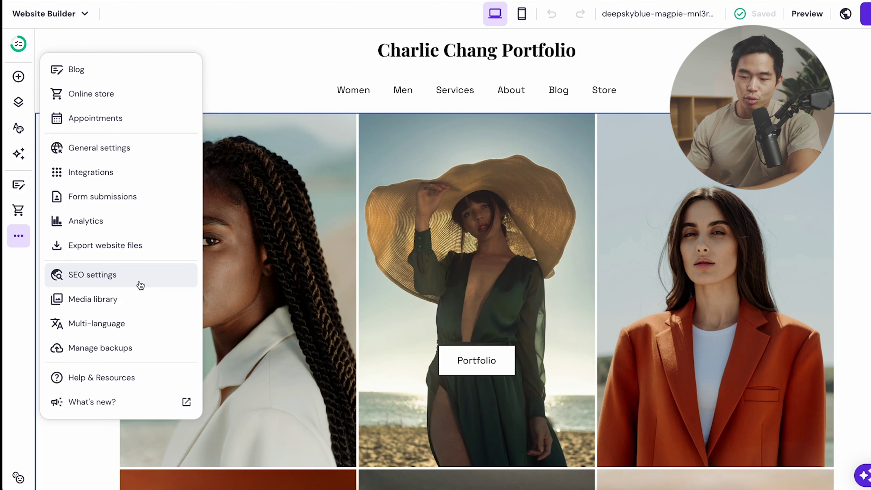
Review the Home page's SEO settings and the option for exporting the website files.
left_click(100, 283)
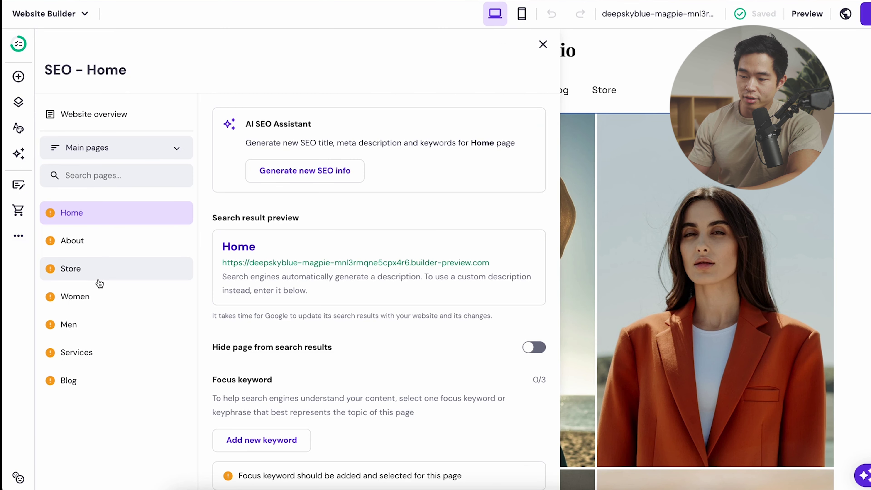
scroll(317, 247, "down", 1)
scroll(205, 249, "up", 1)
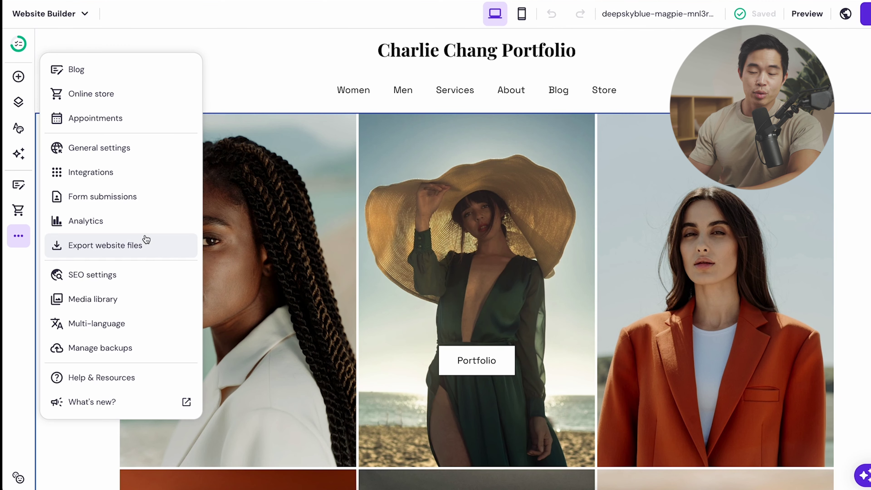
left_click(125, 246)
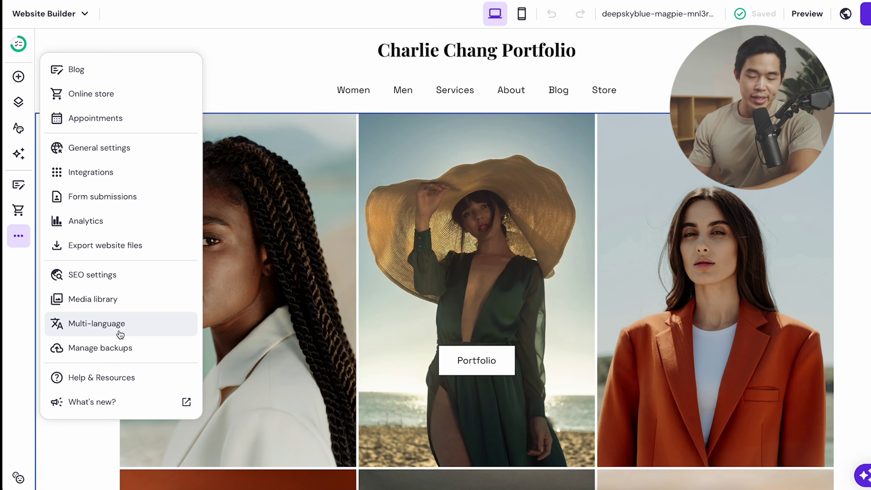
Set Français as the website's starting language and try out hiding the language switcher, leaving it shown.
left_click(118, 330)
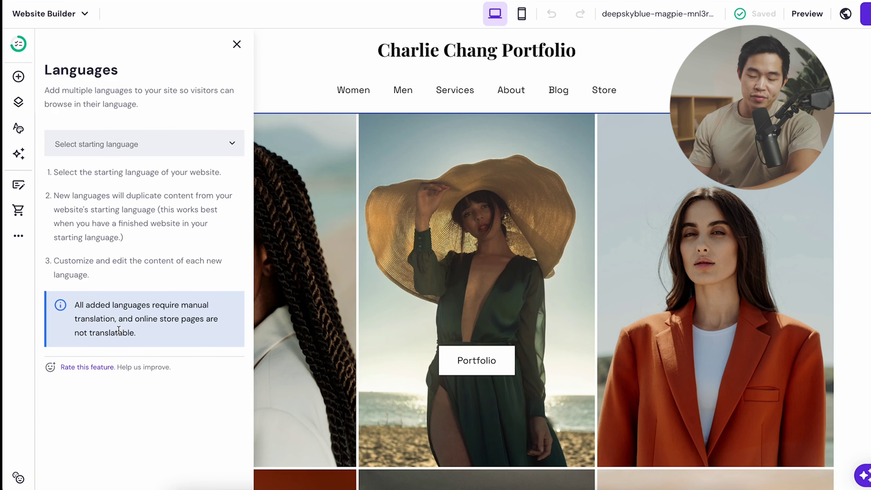
left_click(232, 143)
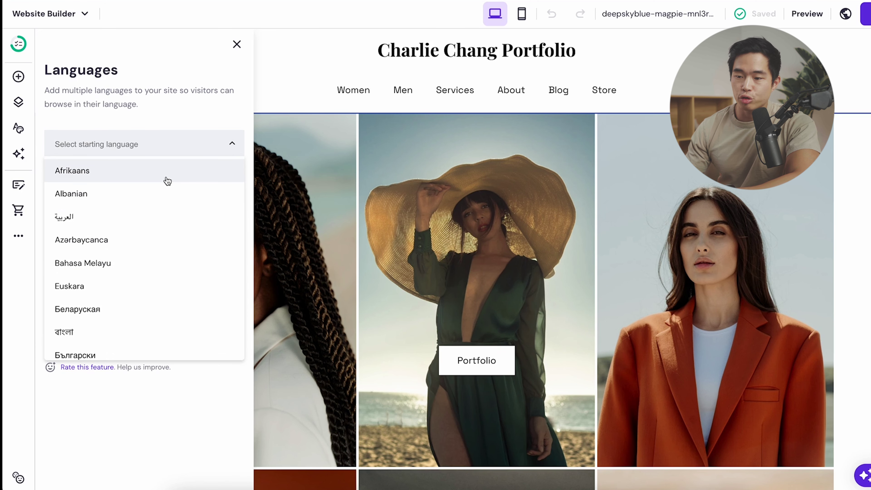
scroll(147, 247, "down", 9)
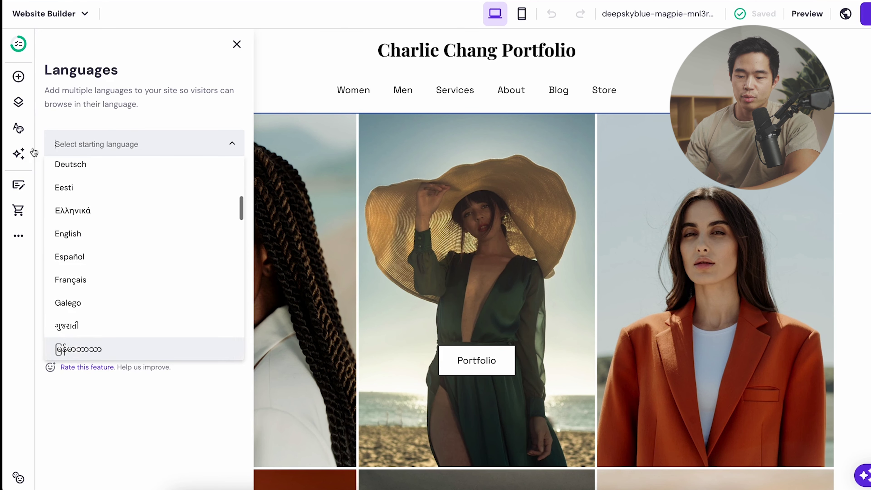
left_click(104, 283)
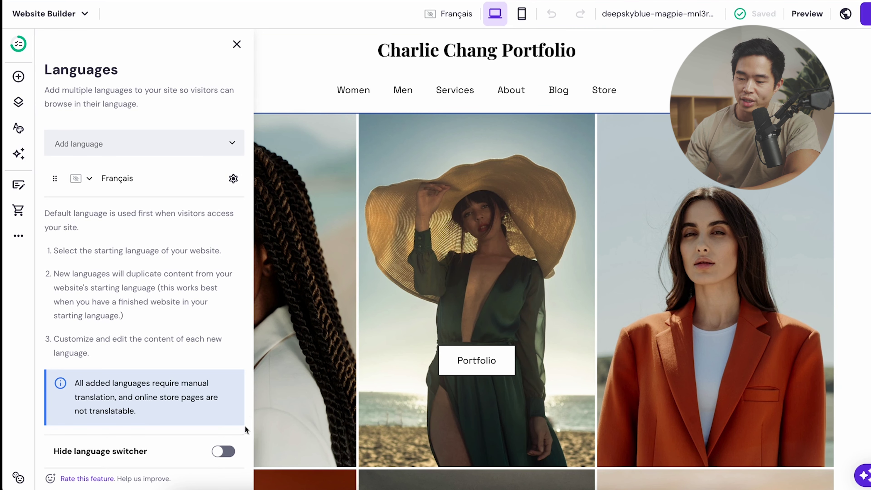
left_click(225, 451)
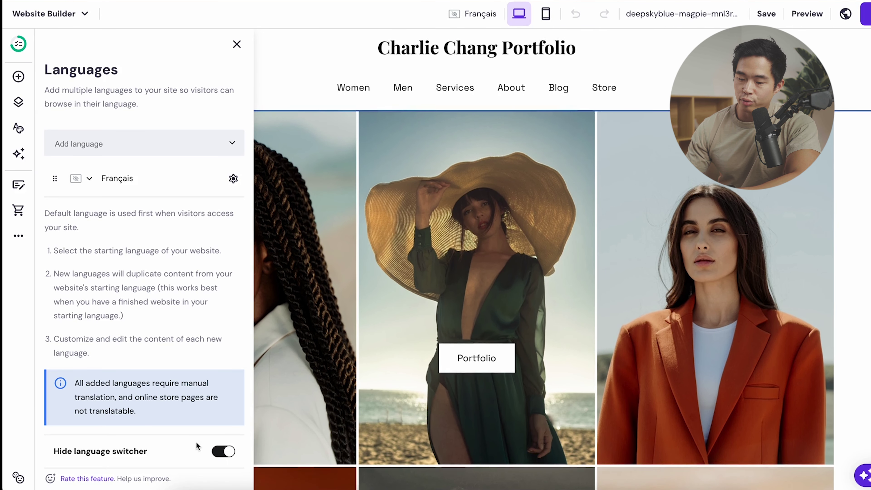
left_click(226, 453)
Add Español as a second website language and close the language settings.
left_click(237, 135)
scroll(127, 309, "down", 5)
left_click(99, 327)
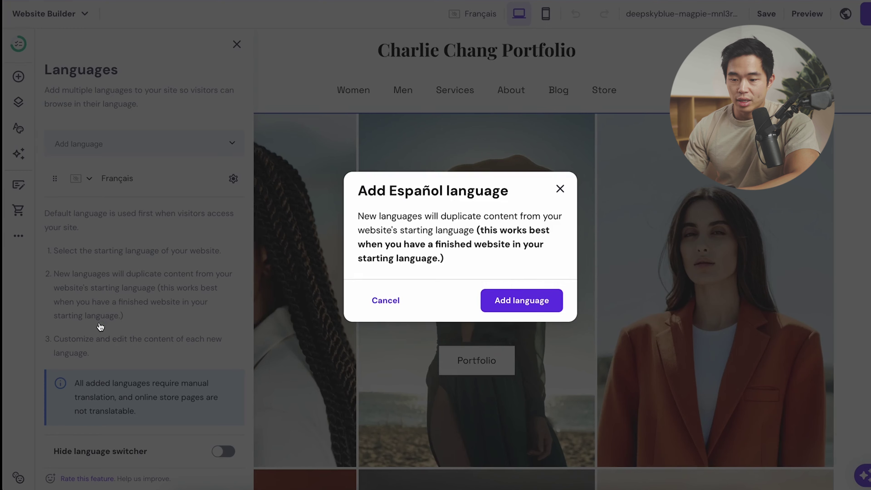
left_click(545, 301)
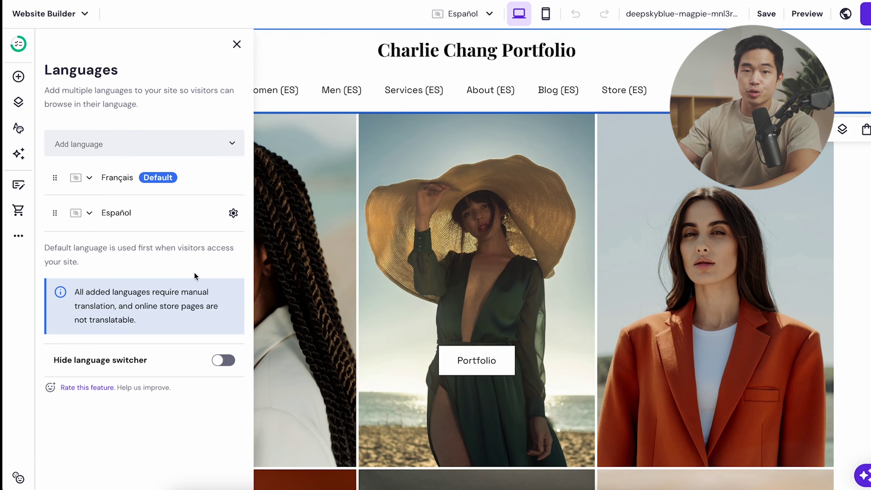
left_click(236, 44)
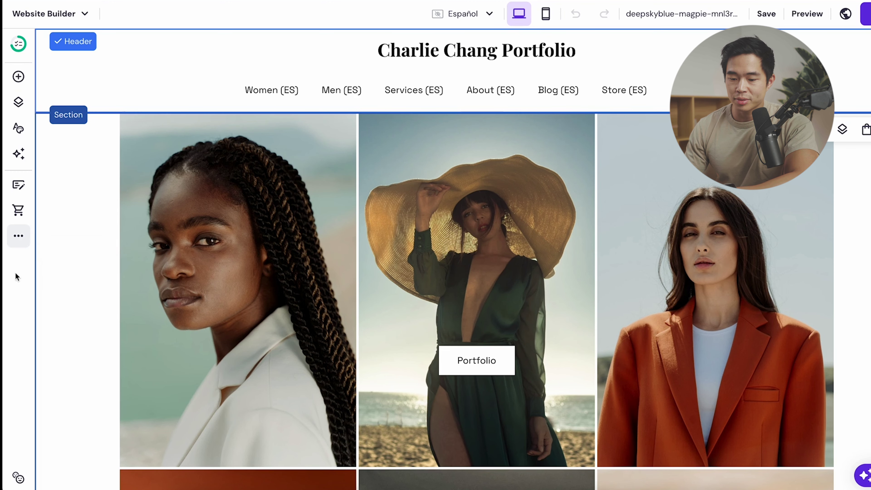
Check the Español version's mobile layout, return to the desktop layout and add English as another website language.
left_click(546, 14)
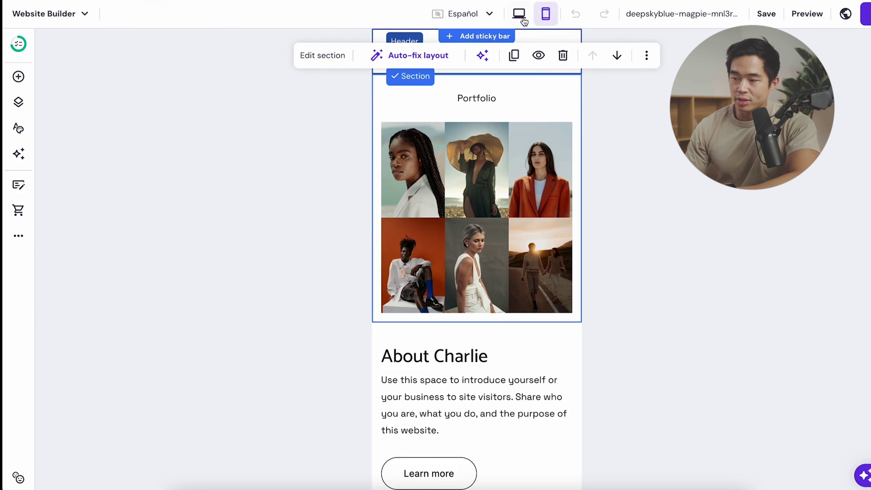
left_click(518, 13)
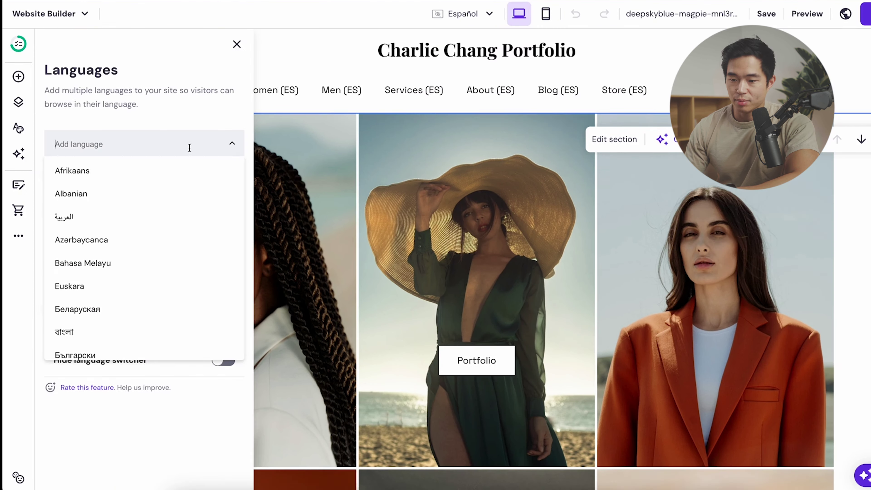
type("engl")
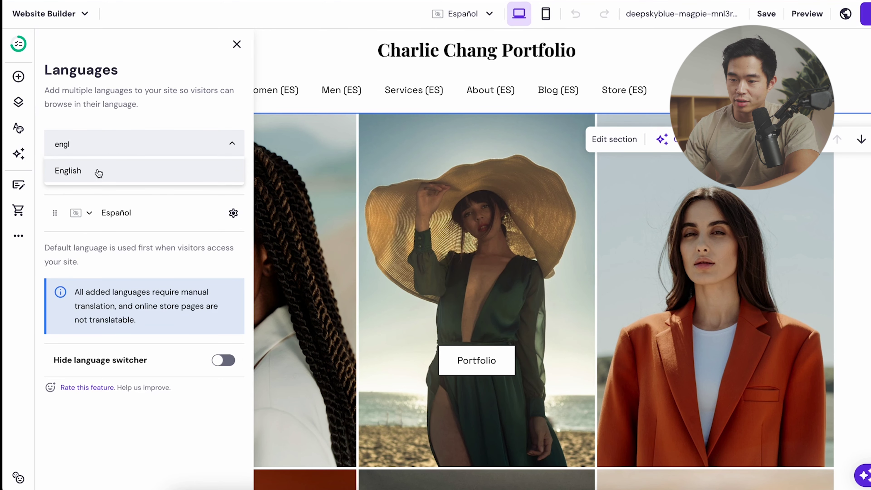
left_click(96, 177)
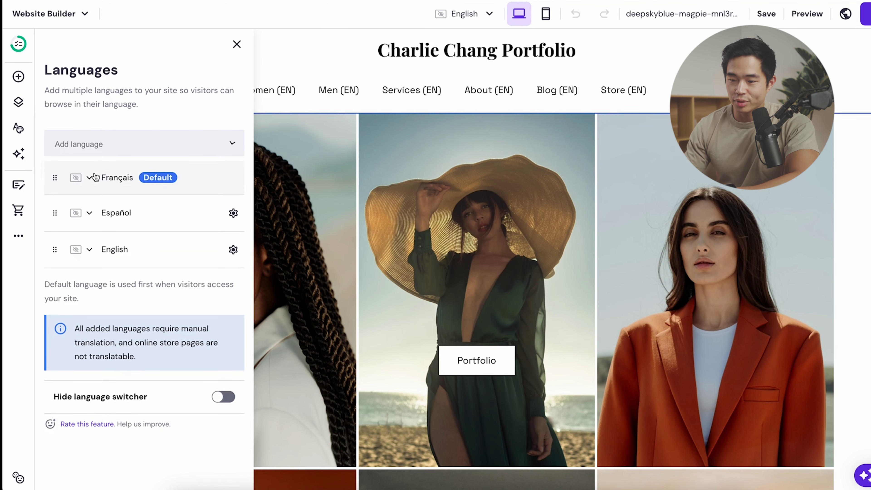
left_click(237, 44)
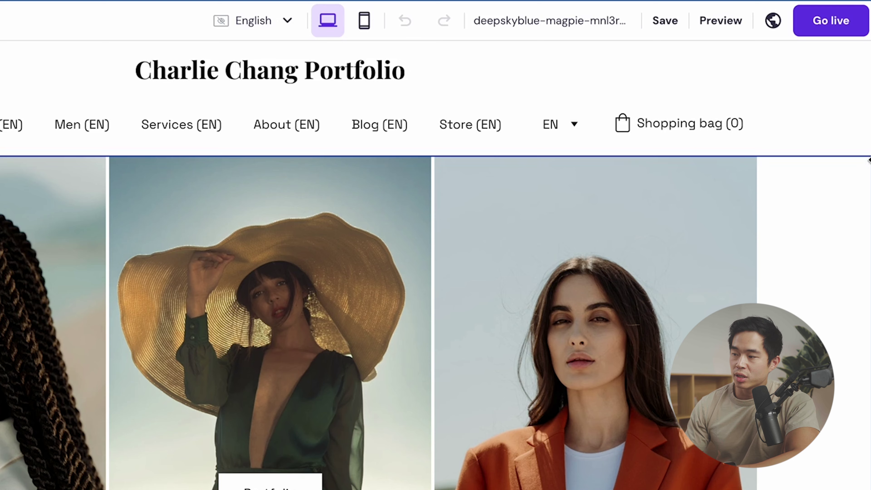
Publish the website and look over the live home page from top to bottom.
left_click(845, 30)
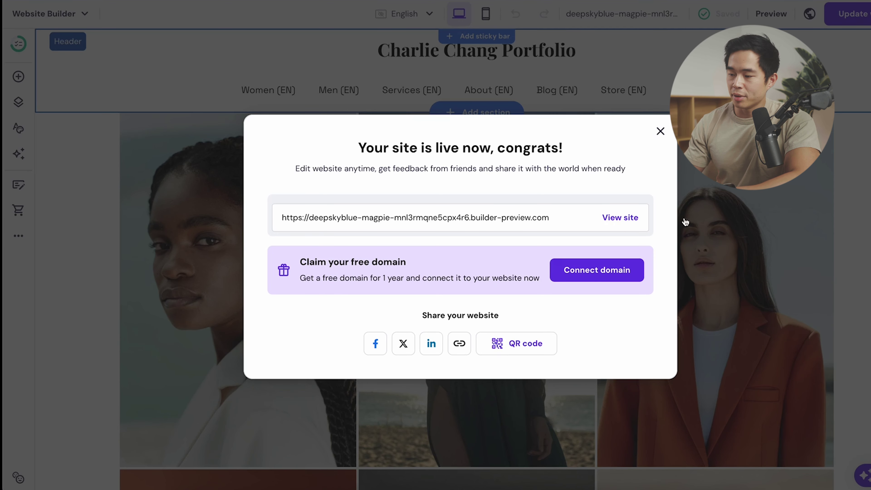
left_click(617, 218)
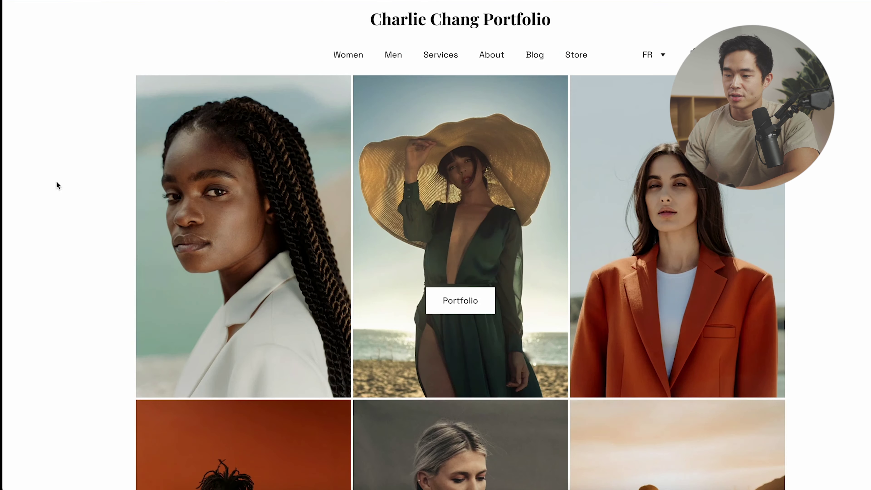
scroll(35, 184, "down", 10)
scroll(35, 184, "up", 10)
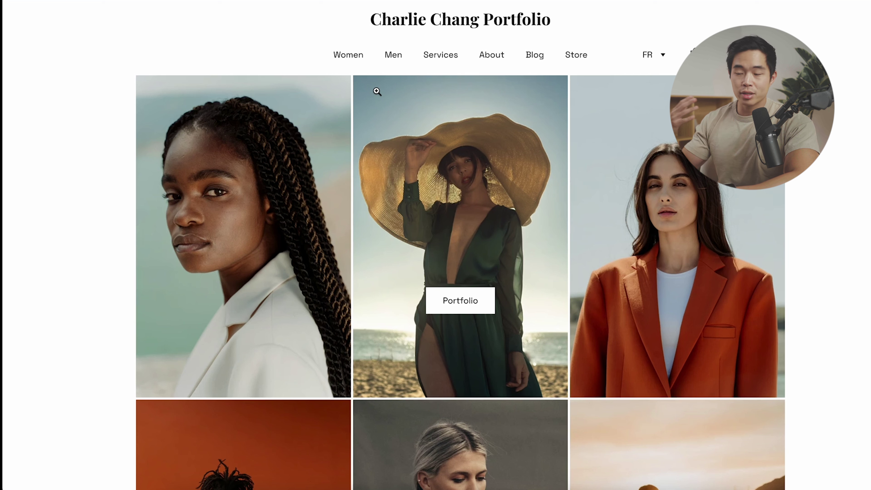